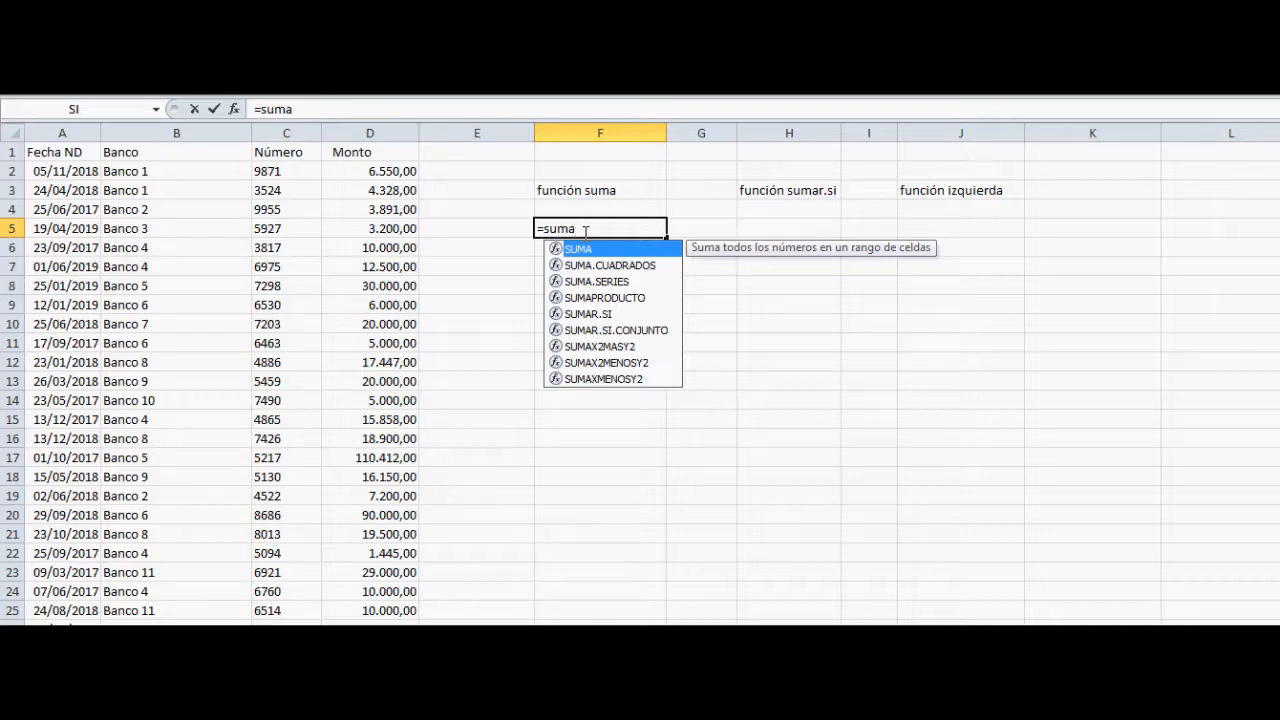
Look through the suggested functions whose names begin with SUMA for the formula in F5.
{"action": "key", "text": "Down"}
{"action": "key", "text": "Down"}
{"action": "key", "text": "Down"}
{"action": "key", "text": "Down"}
{"action": "key", "text": "Down"}
{"action": "key", "text": "Down"}
{"action": "key", "text": "Down"}
{"action": "key", "text": "Down"}
{"action": "key", "text": "Up"}
{"action": "key", "text": "Up"}
{"action": "key", "text": "Up"}
{"action": "key", "text": "Up"}
{"action": "key", "text": "Up"}
{"action": "key", "text": "Up"}
{"action": "key", "text": "Up"}
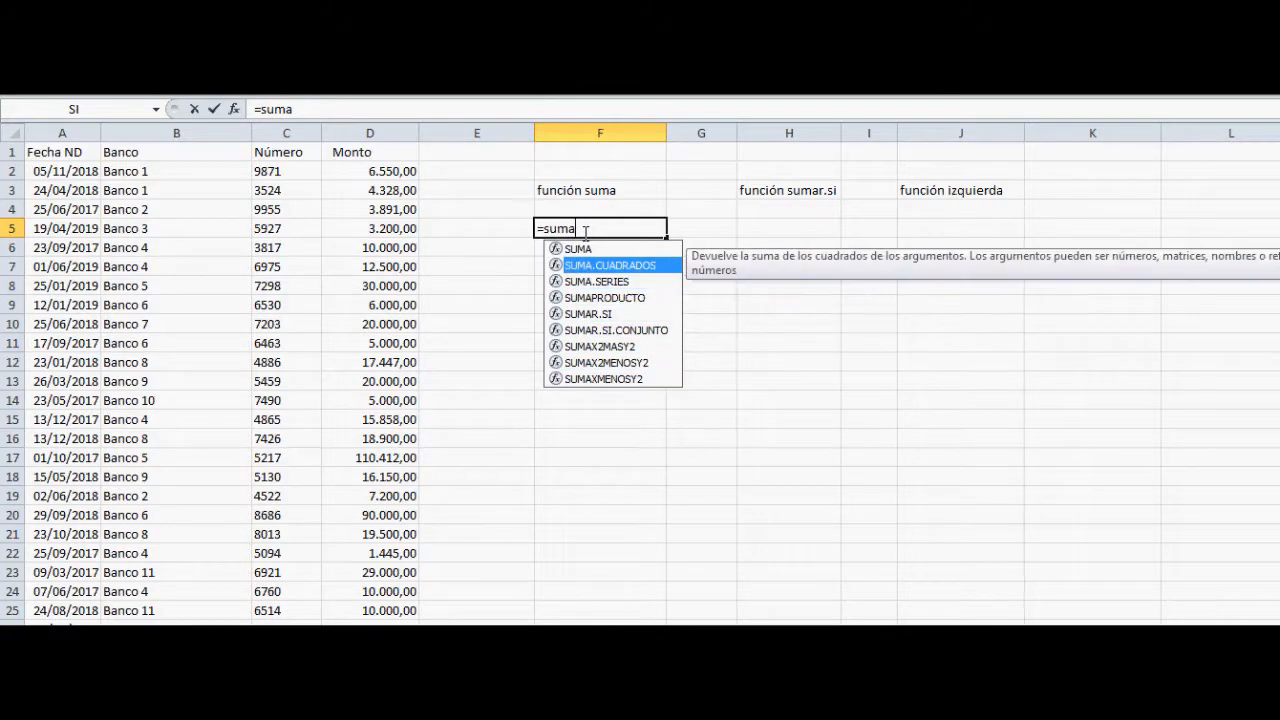
{"action": "key", "text": "Up"}
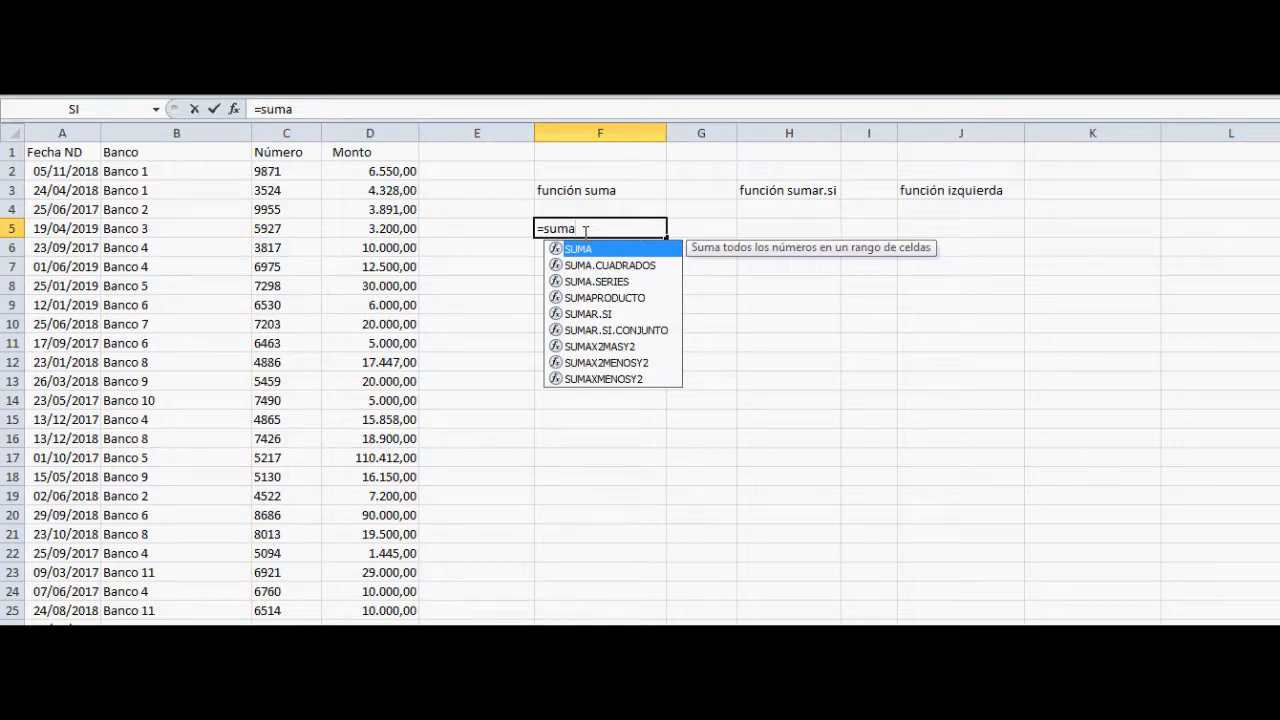
Complete the formula in F5 as =SUMA(32).
{"action": "type", "text": "("}
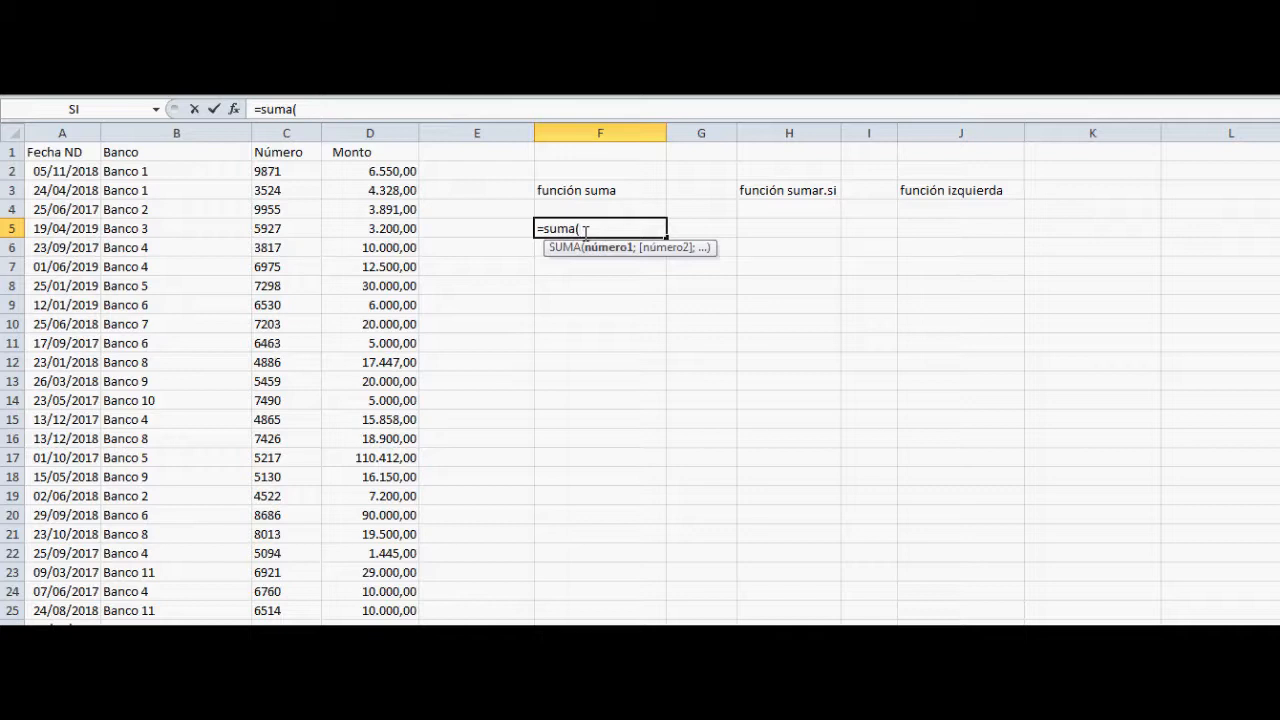
{"action": "type", "text": "32)"}
{"action": "key", "text": "Return"}
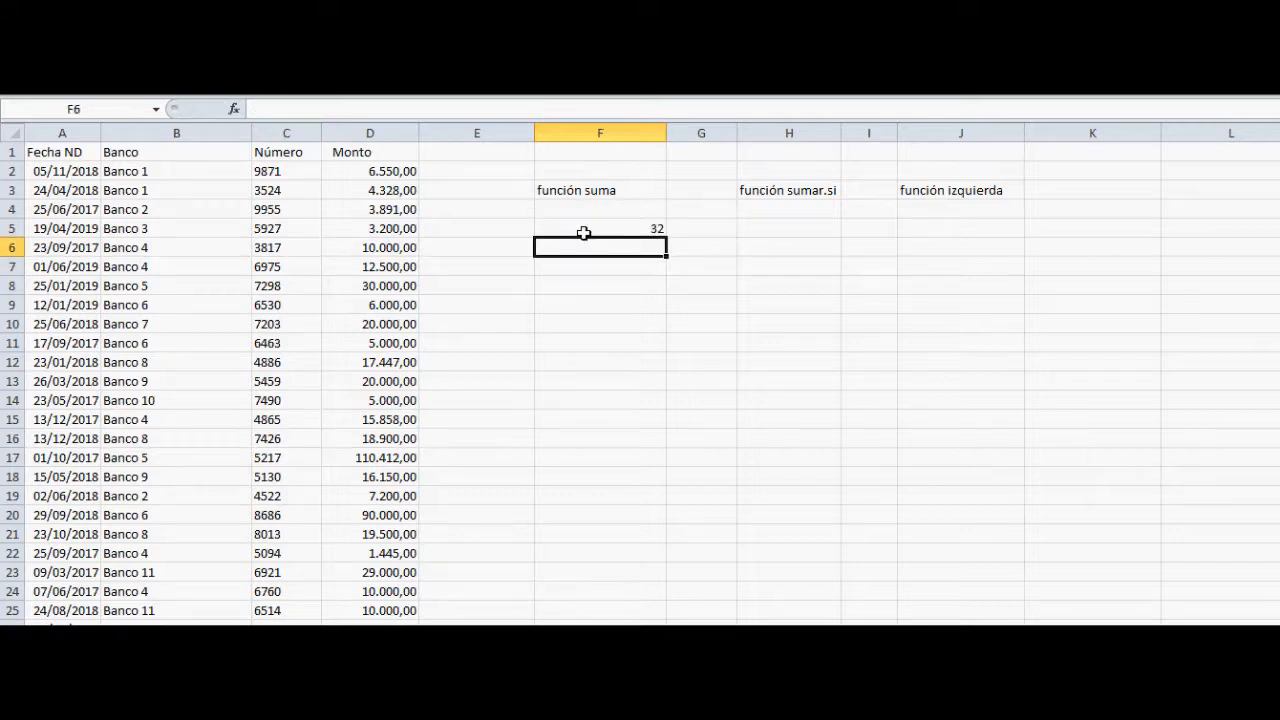
Inspect the syntax hint and the single argument of the SUMA formula in F5.
{"action": "left_click", "coordinate": [584, 233]}
{"action": "double_click", "coordinate": [584, 233]}
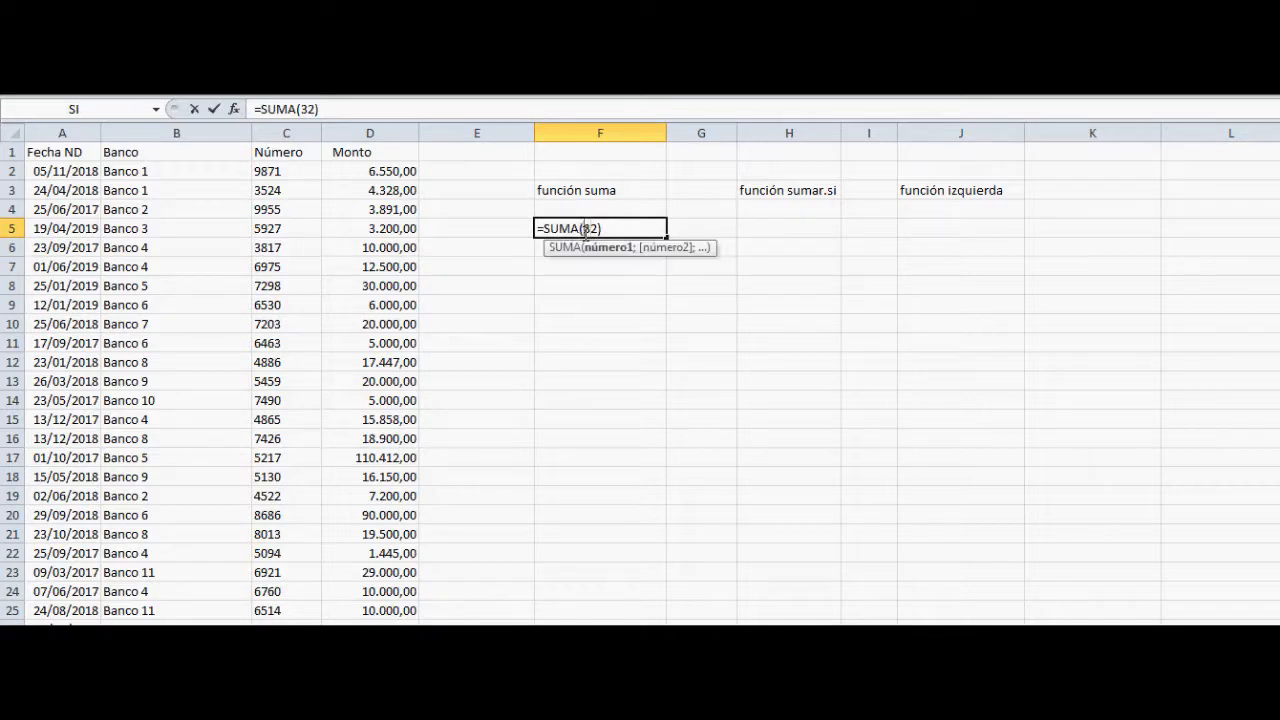
{"action": "key", "text": "End"}
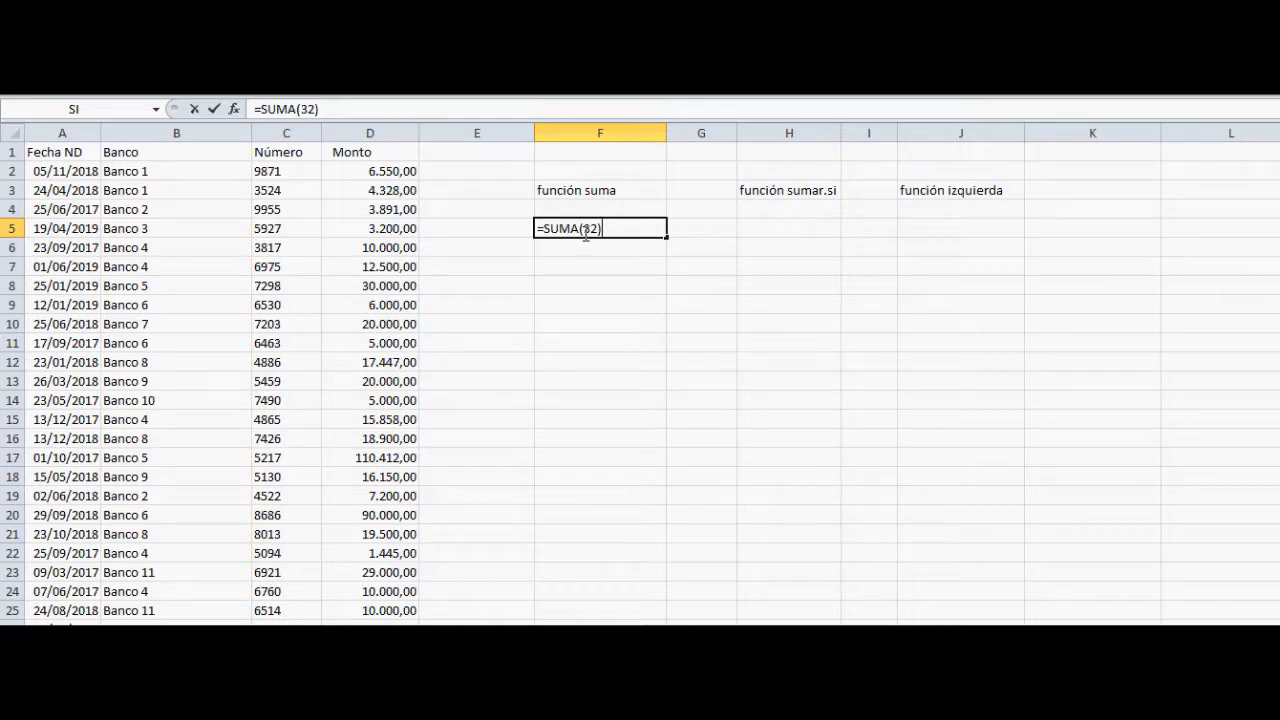
{"action": "key", "text": "Left"}
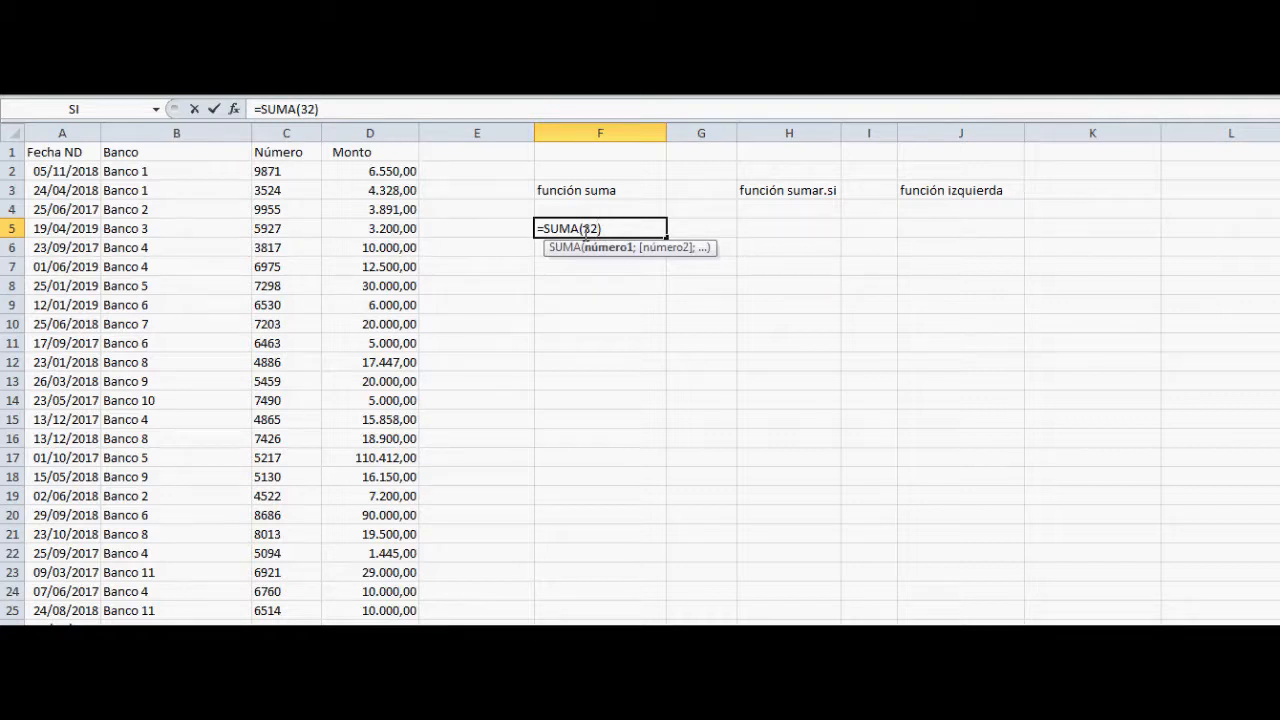
{"action": "key", "text": "Right"}
{"action": "key", "text": "Left"}
{"action": "key", "text": "BackSpace"}
{"action": "key", "text": "Return"}
{"action": "key", "text": "Up"}
{"action": "key", "text": "F2"}
{"action": "key", "text": "Return"}
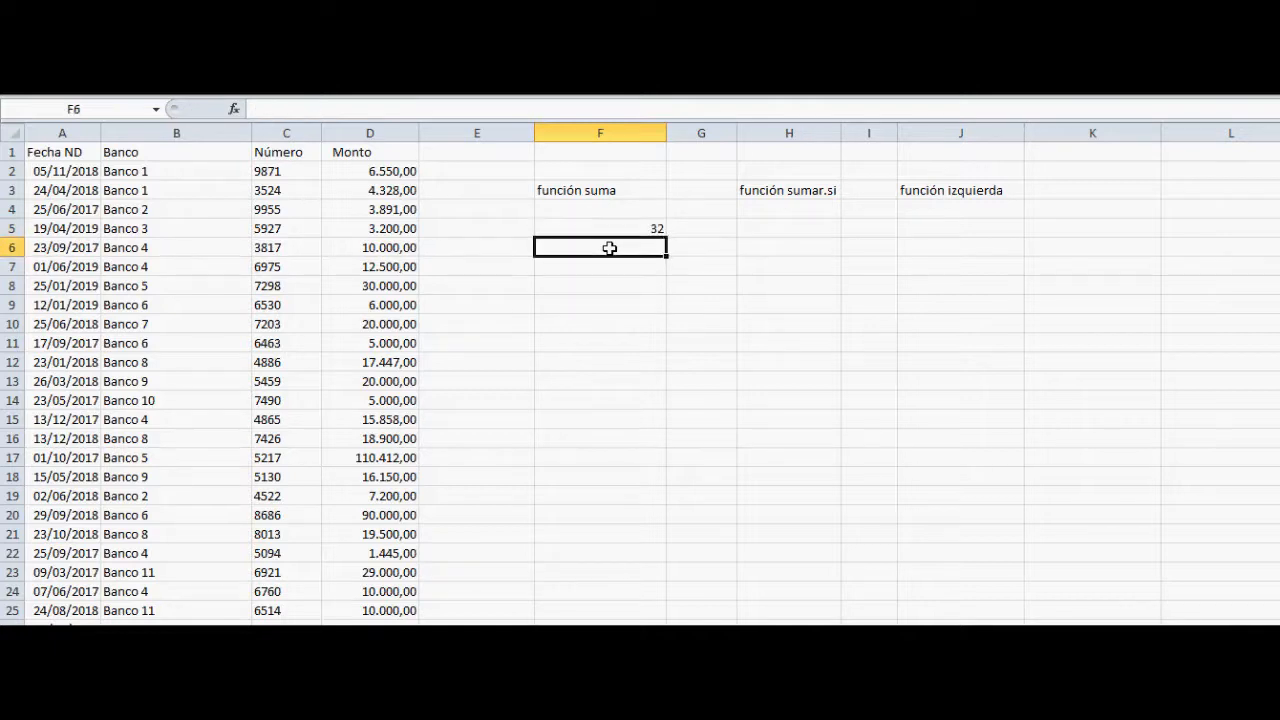
Add 10 as a second argument in F5 so the formula reads =SUMA(32;10).
{"action": "key", "text": "Up"}
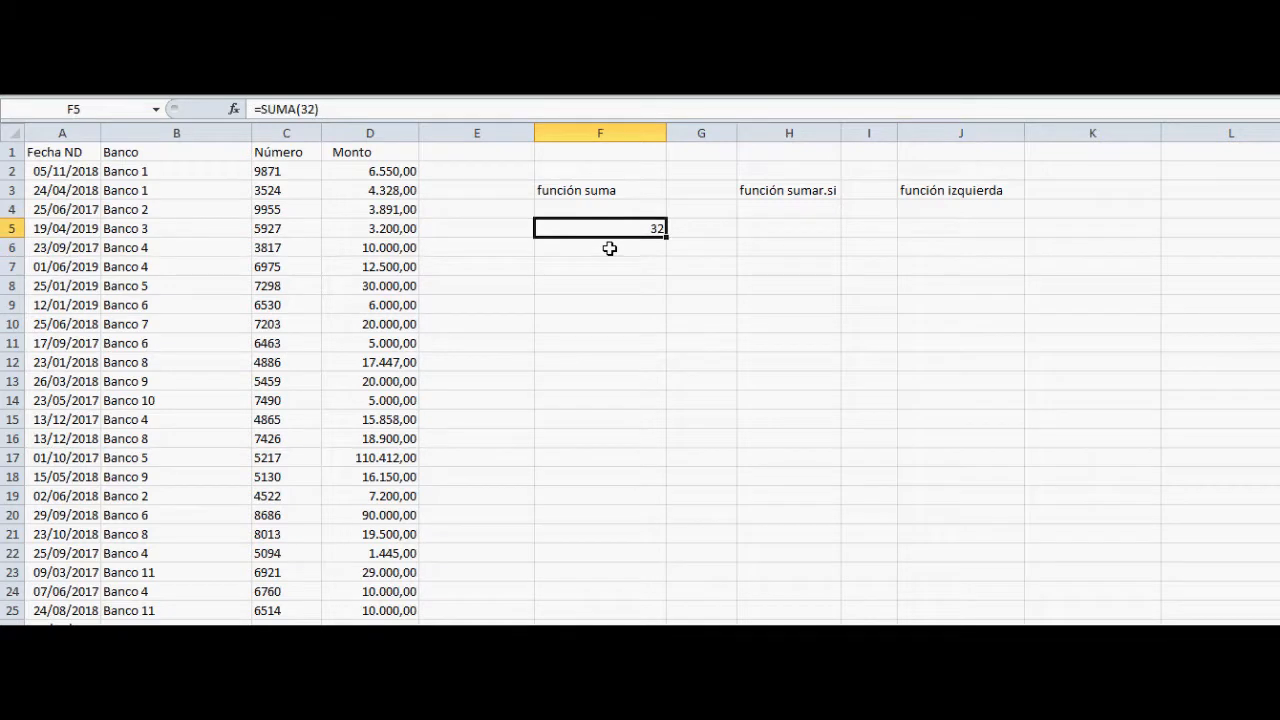
{"action": "key", "text": "F2"}
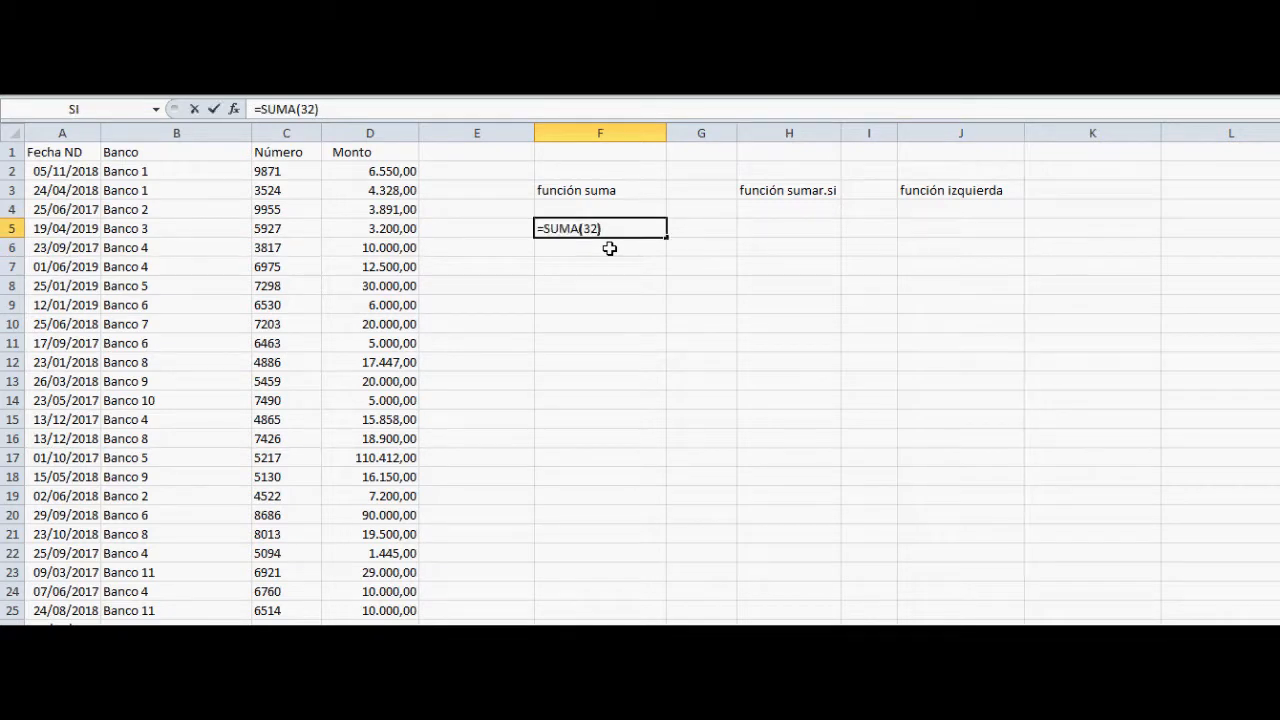
{"action": "key", "text": "Right"}
{"action": "key", "text": "Right"}
{"action": "type", "text": ";"}
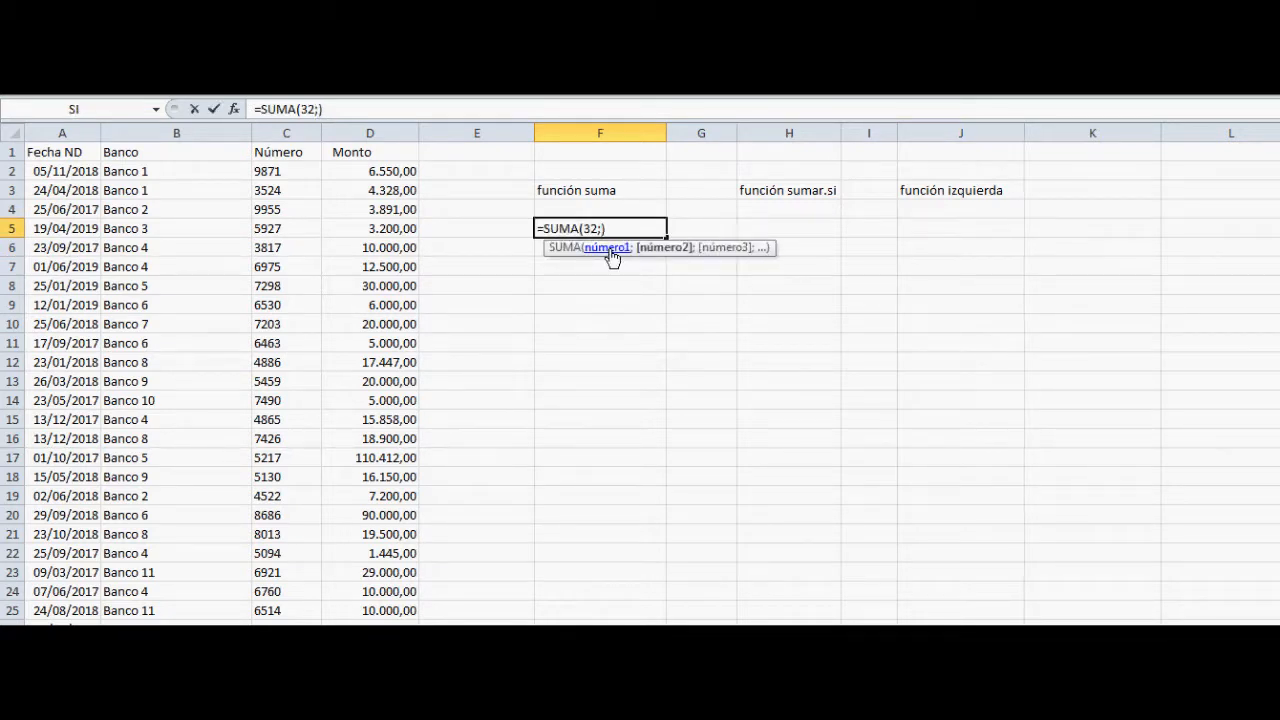
{"action": "type", "text": "10"}
{"action": "key", "text": "ctrl+Return"}
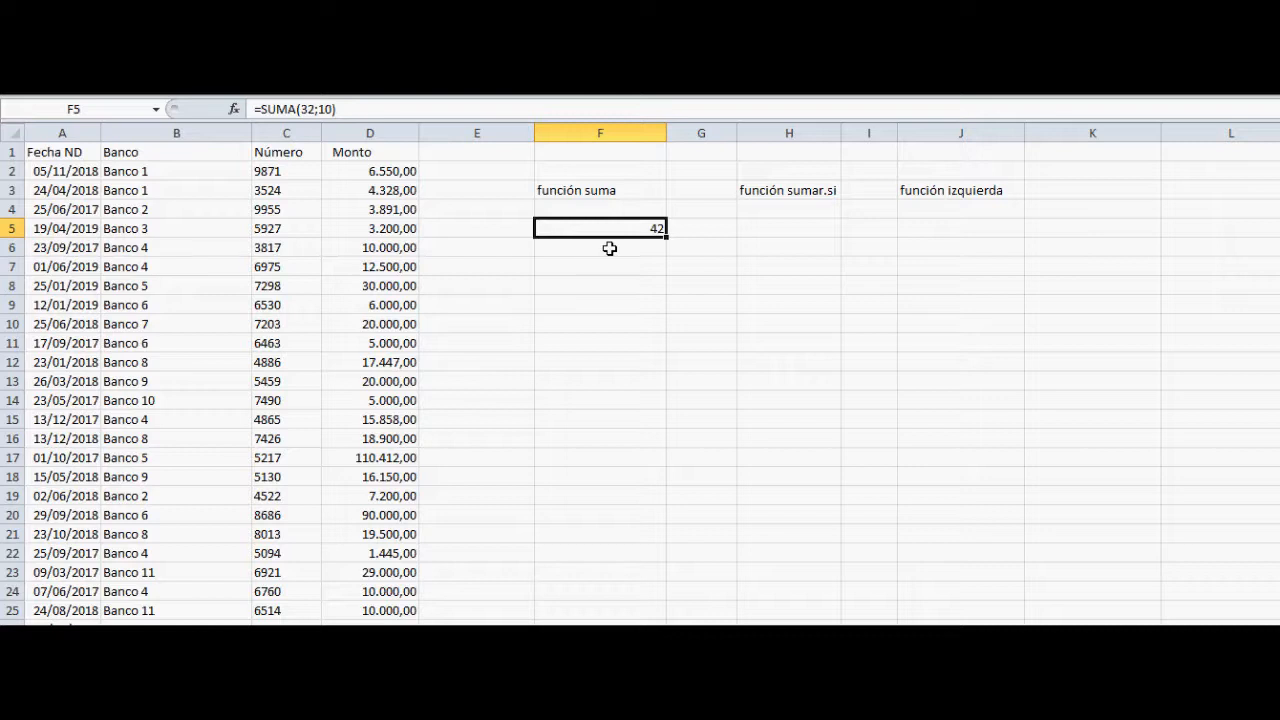
Examine how the two arguments of the formula in F5 correspond to número1 and número2 in the syntax hint.
{"action": "key", "text": "F2"}
{"action": "key", "text": "Left"}
{"action": "key", "text": "Left"}
{"action": "key", "text": "Left"}
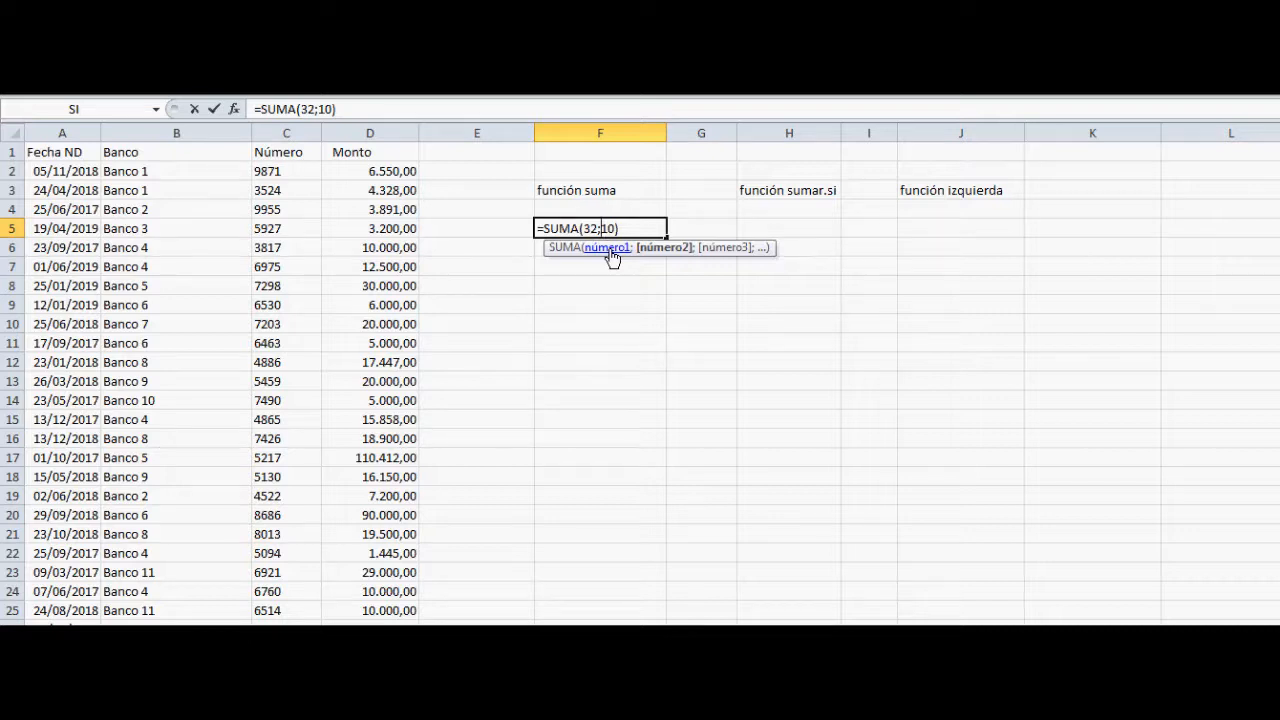
{"action": "key", "text": "Left"}
{"action": "key", "text": "Left"}
{"action": "key", "text": "Left"}
{"action": "key", "text": "Right"}
{"action": "key", "text": "Return"}
{"action": "key", "text": "Up"}
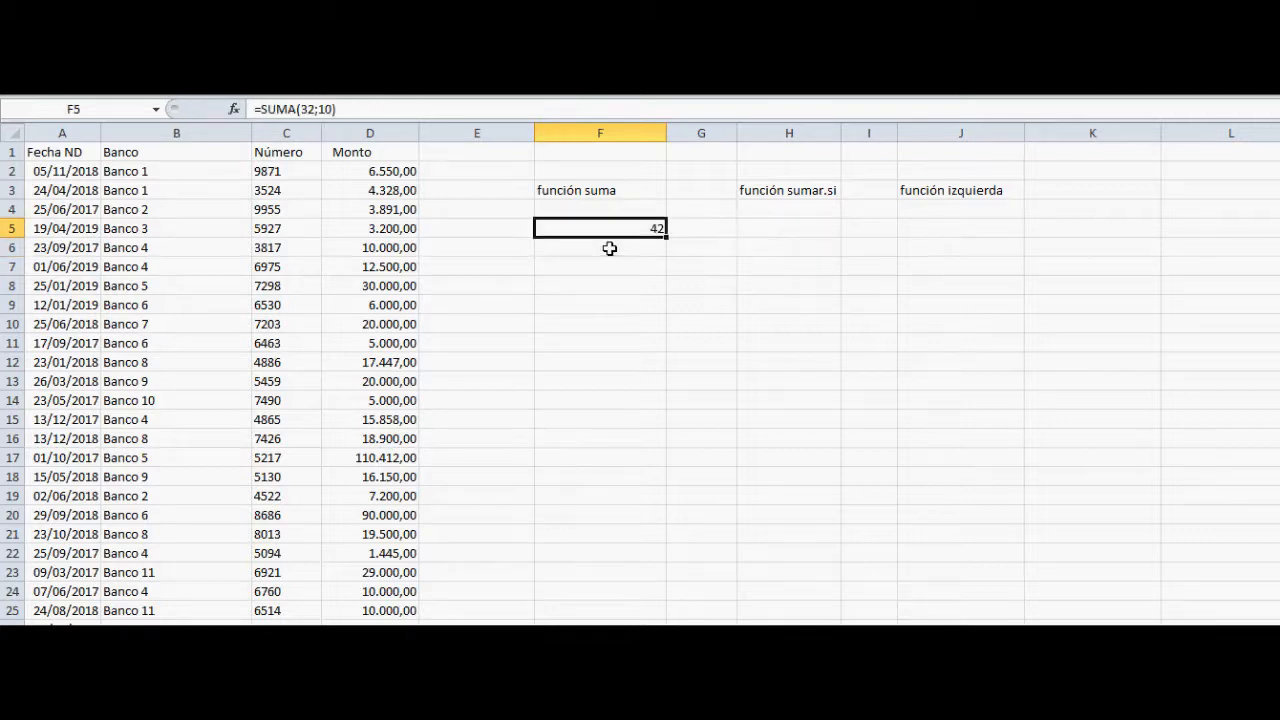
{"action": "double_click", "coordinate": [609, 248]}
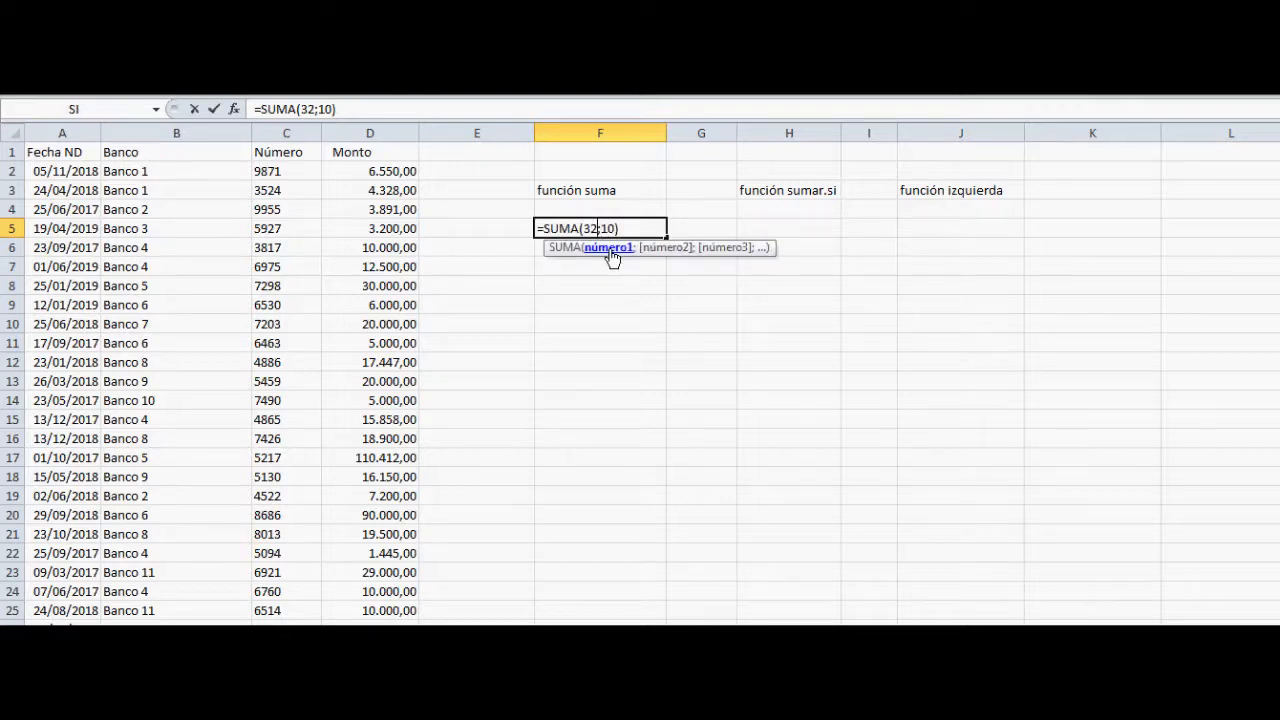
{"action": "key", "text": "Right"}
{"action": "key", "text": "Right"}
{"action": "key", "text": "Right"}
{"action": "key", "text": "Return"}
Remove both arguments from the formula in F5 and try to enter it as =SUMA().
{"action": "key", "text": "Up"}
{"action": "key", "text": "F2"}
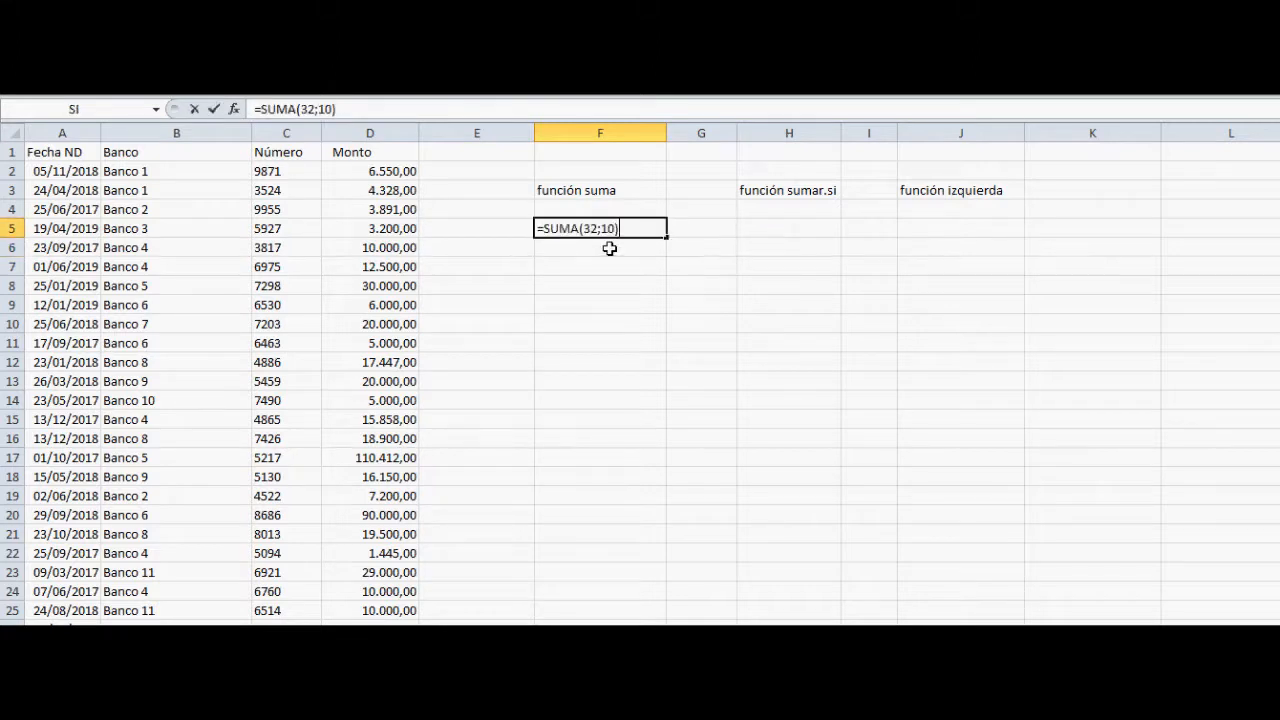
{"action": "key", "text": "Left"}
{"action": "key", "text": "Left"}
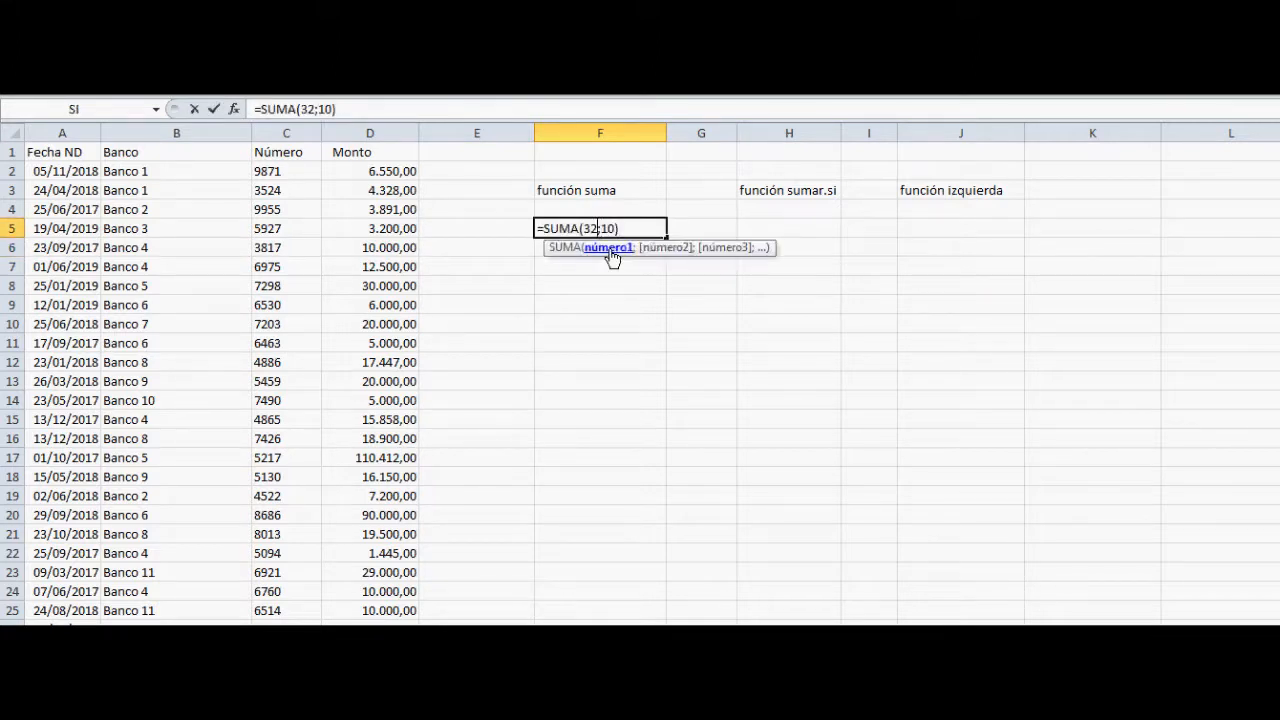
{"action": "key", "text": "Delete"}
{"action": "key", "text": "BackSpace"}
{"action": "key", "text": "BackSpace"}
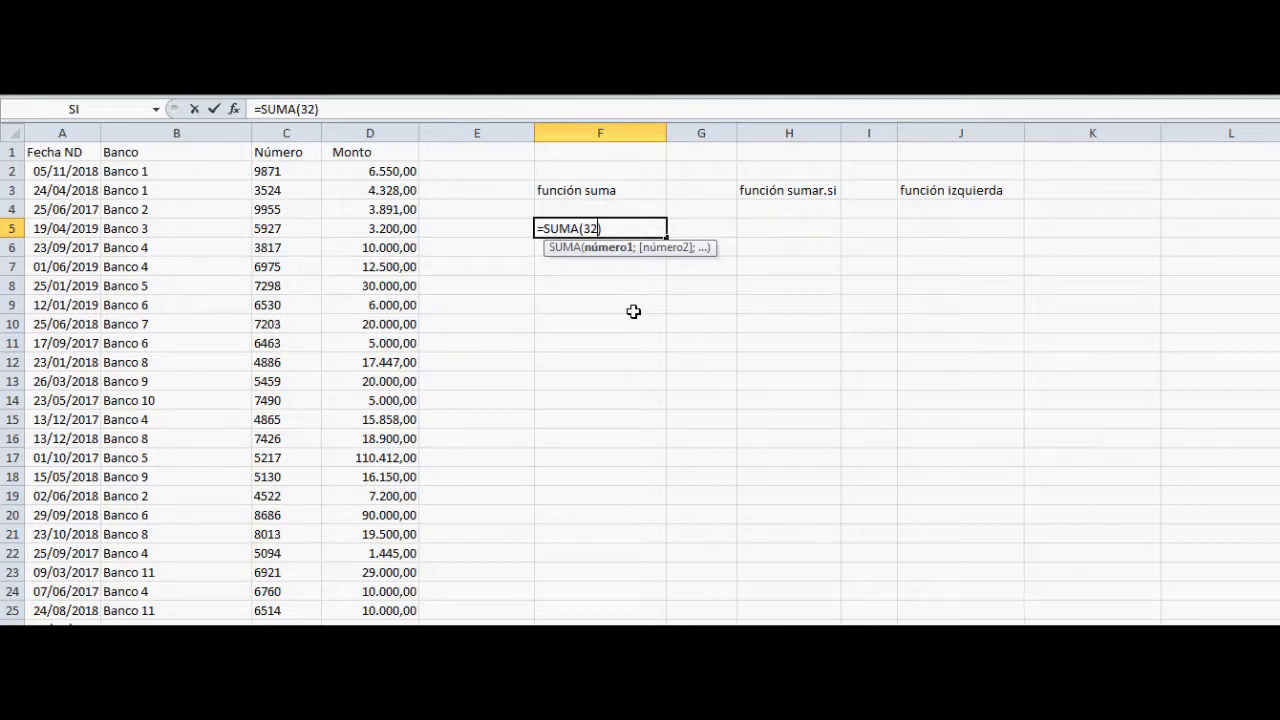
{"action": "key", "text": "BackSpace"}
{"action": "key", "text": "BackSpace"}
{"action": "key", "text": "Return"}
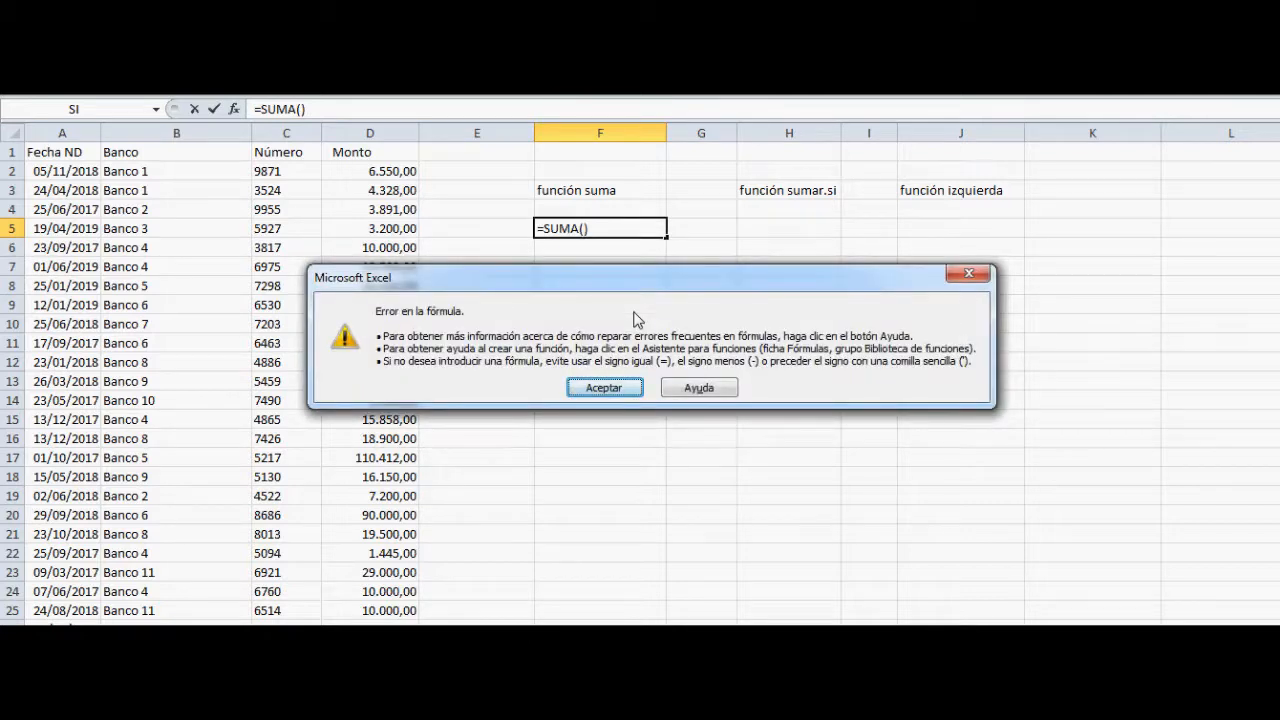
{"action": "key", "text": "Return"}
Enter 32 as the only argument of the SUMA formula in F5.
{"action": "type", "text": "32"}
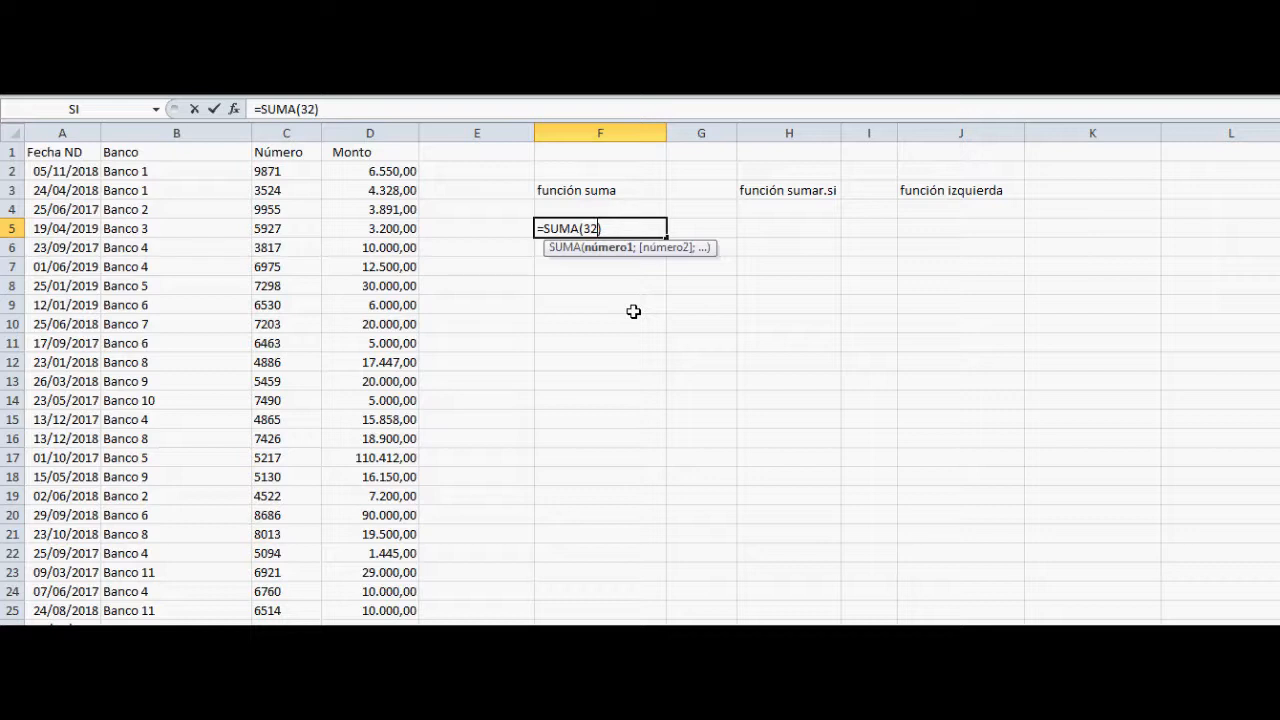
{"action": "key", "text": "Return"}
{"action": "key", "text": "Up"}
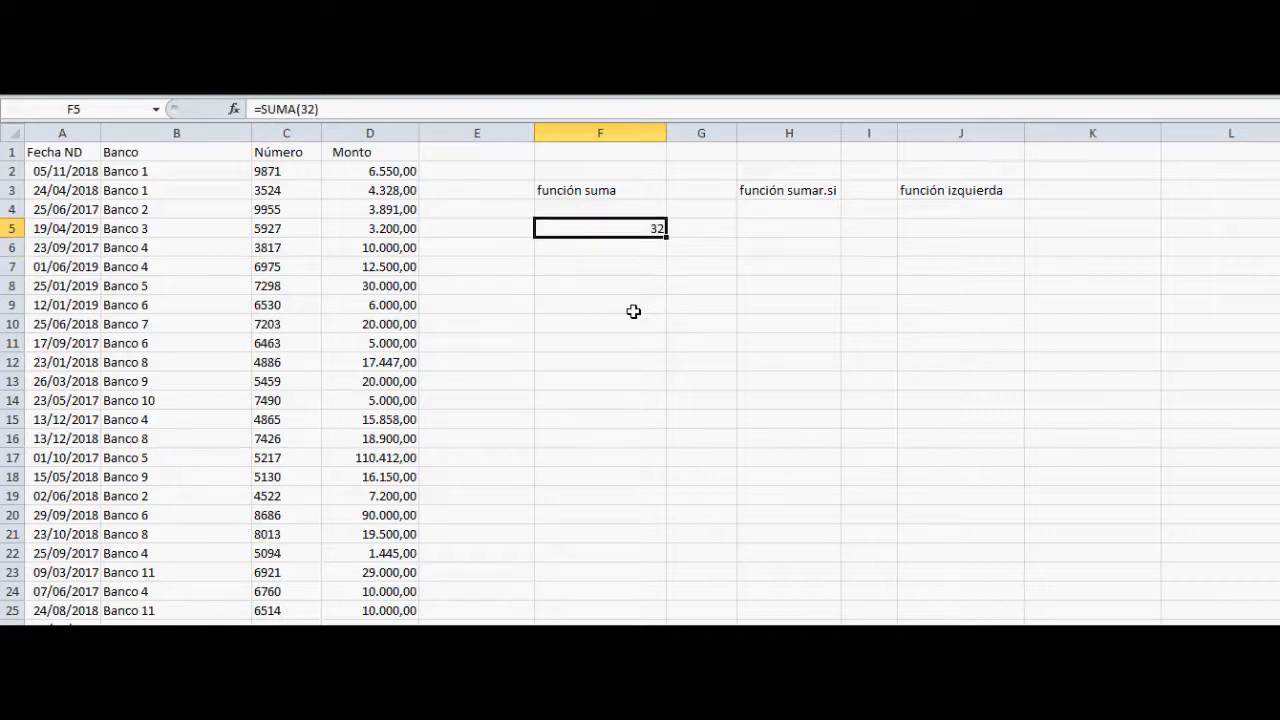
Extend the SUMA formula in F5 with the additional arguments 10, 120 and 890.
{"action": "key", "text": "F2"}
{"action": "key", "text": "Left"}
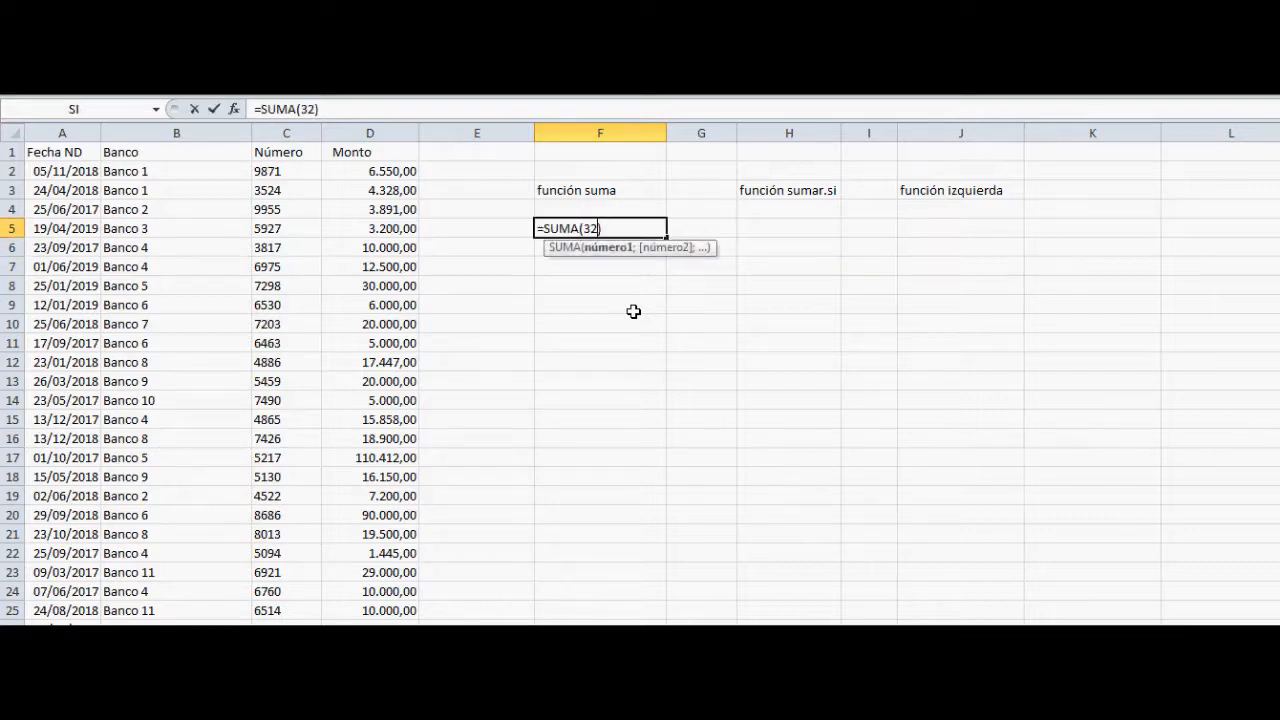
{"action": "type", "text": ";"}
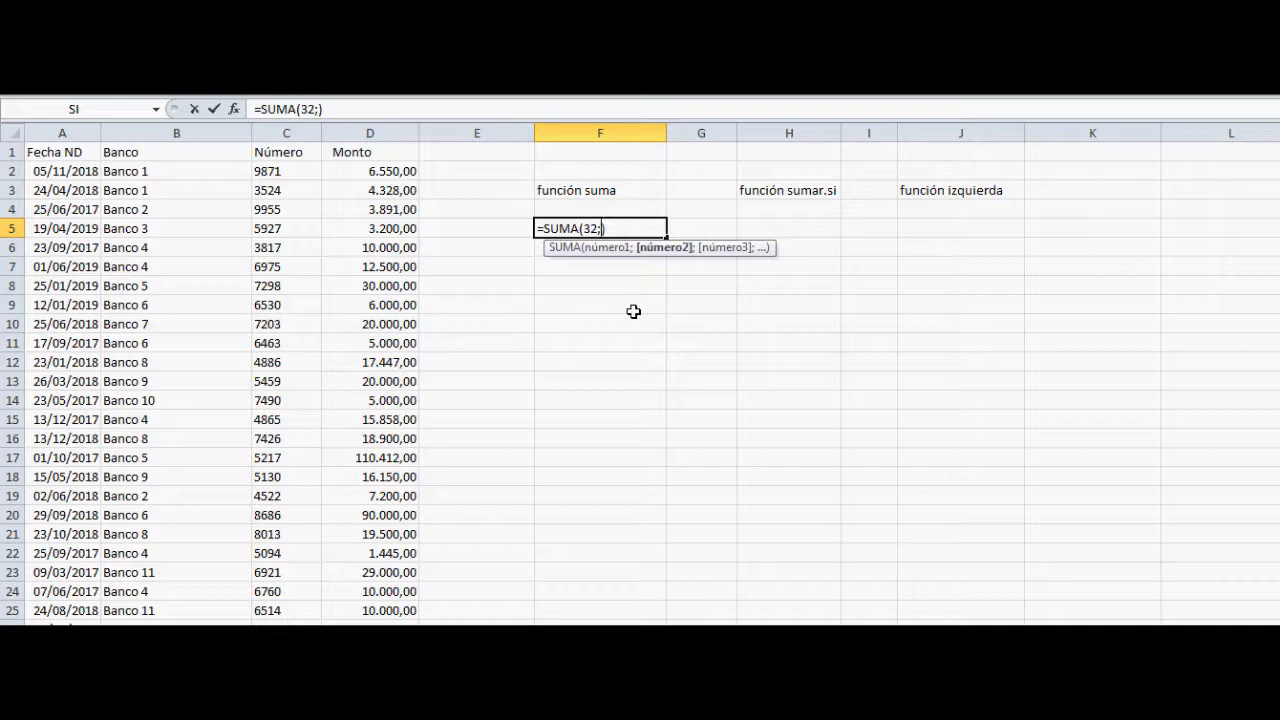
{"action": "type", "text": "10;"}
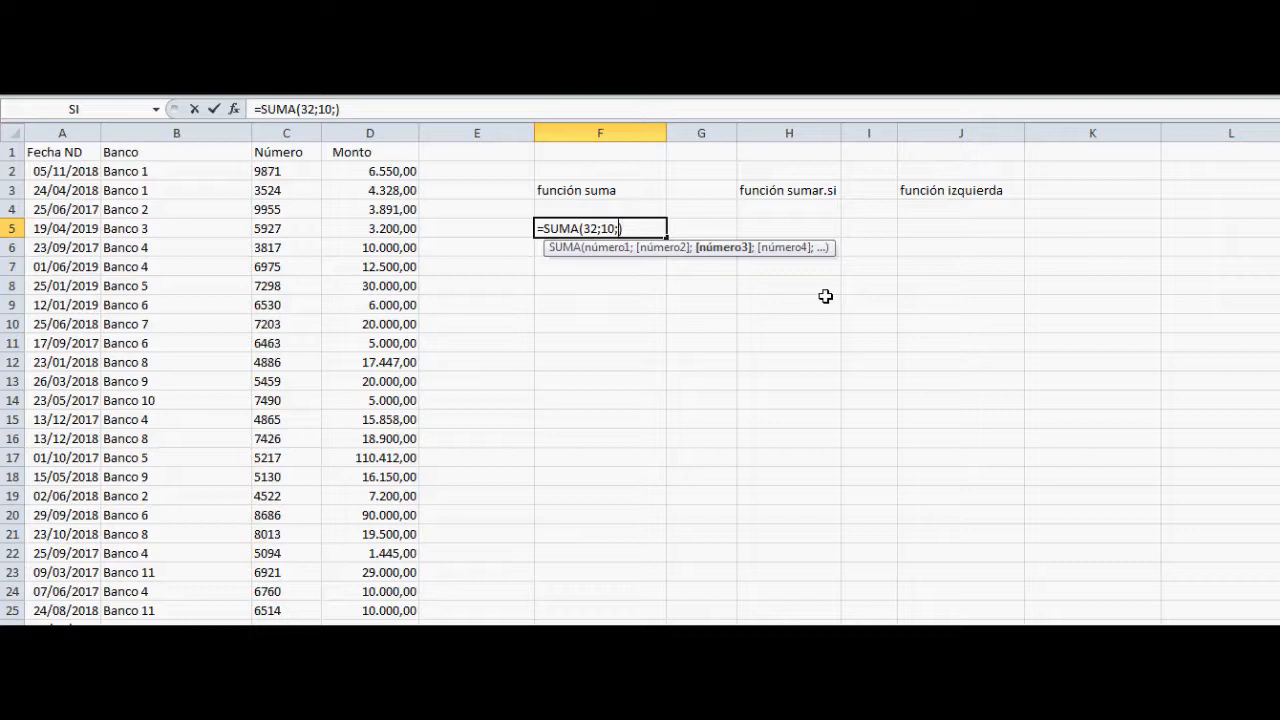
{"action": "key", "text": "BackSpace"}
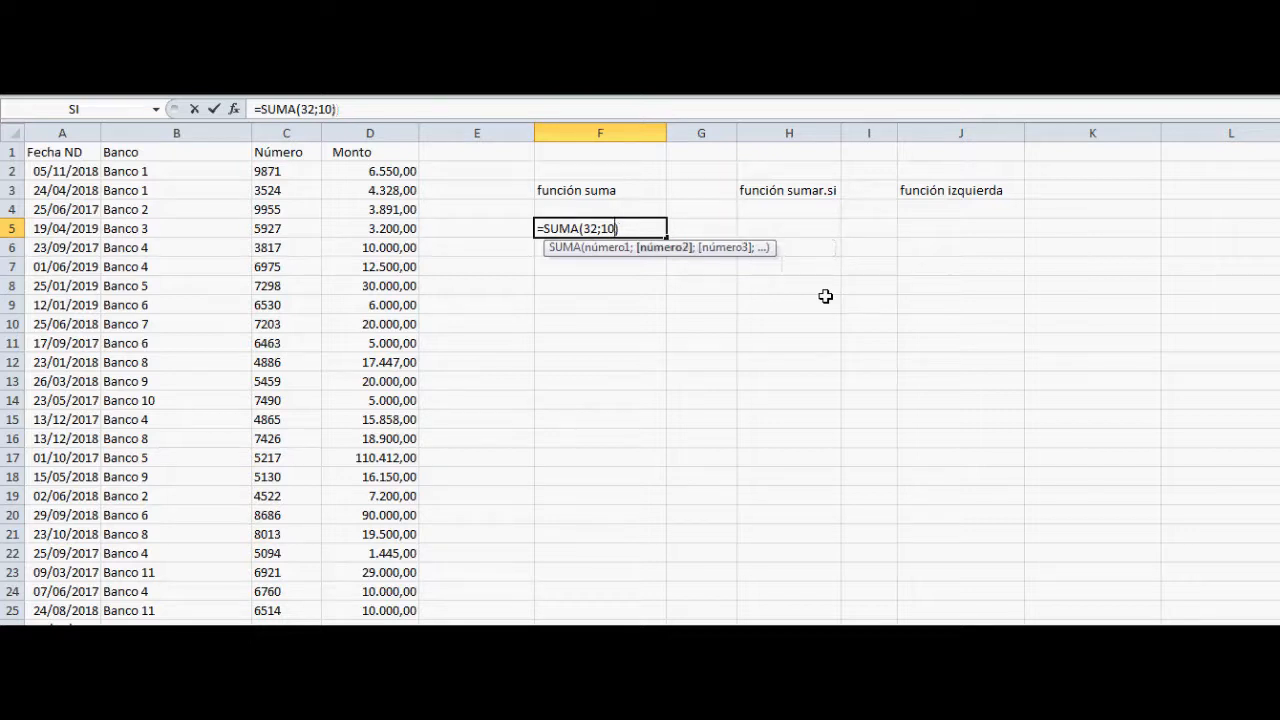
{"action": "type", "text": ";120"}
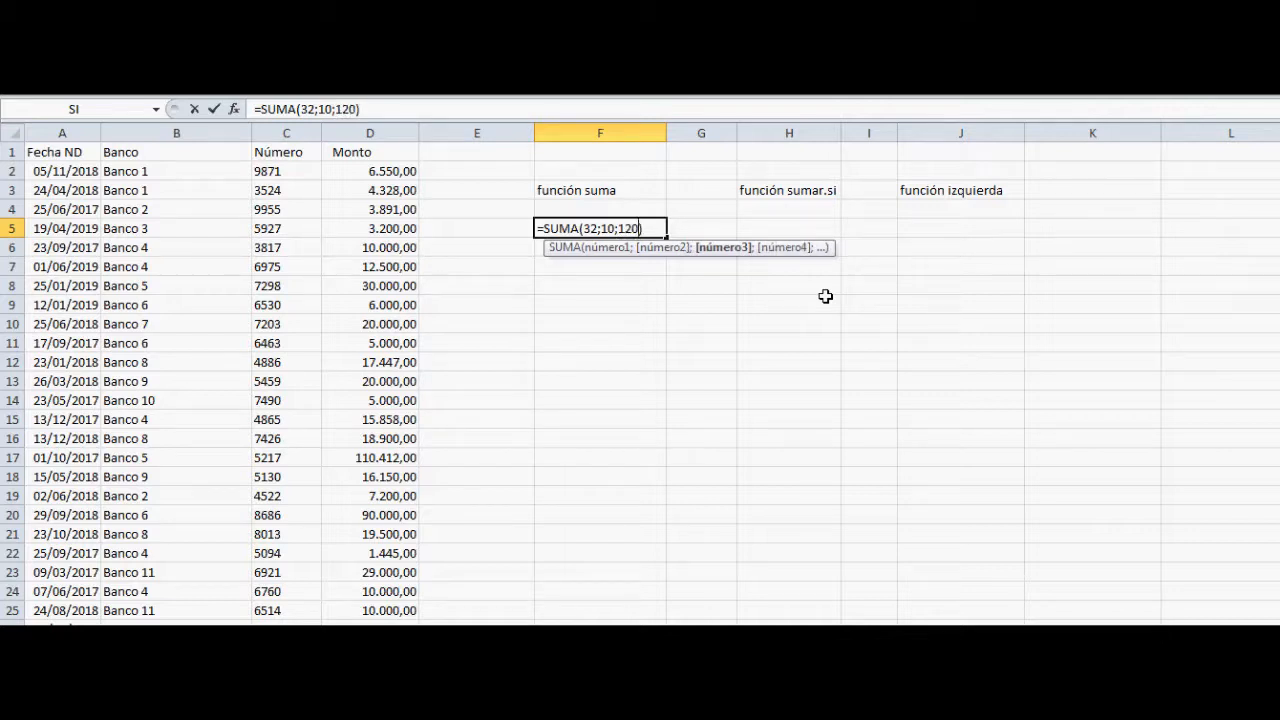
{"action": "type", "text": ";8"}
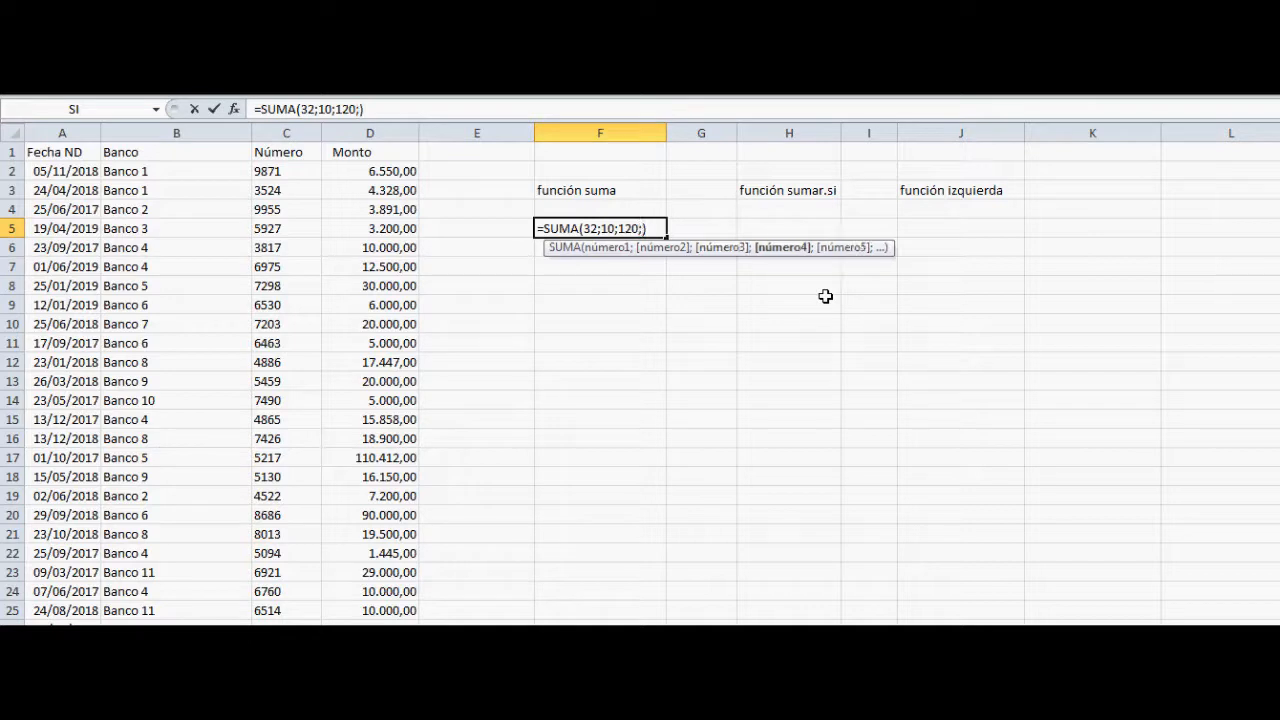
{"action": "type", "text": "90"}
Clear all the arguments in F5 and enter the formula as =SUMA(32).
{"action": "key", "text": "BackSpace"}
{"action": "key", "text": "BackSpace"}
{"action": "key", "text": "BackSpace"}
{"action": "key", "text": "BackSpace"}
{"action": "key", "text": "BackSpace"}
{"action": "key", "text": "BackSpace"}
{"action": "key", "text": "BackSpace"}
{"action": "key", "text": "BackSpace"}
{"action": "key", "text": "BackSpace"}
{"action": "key", "text": "BackSpace"}
{"action": "key", "text": "BackSpace"}
{"action": "key", "text": "BackSpace"}
{"action": "key", "text": "BackSpace"}
{"action": "type", "text": "32"}
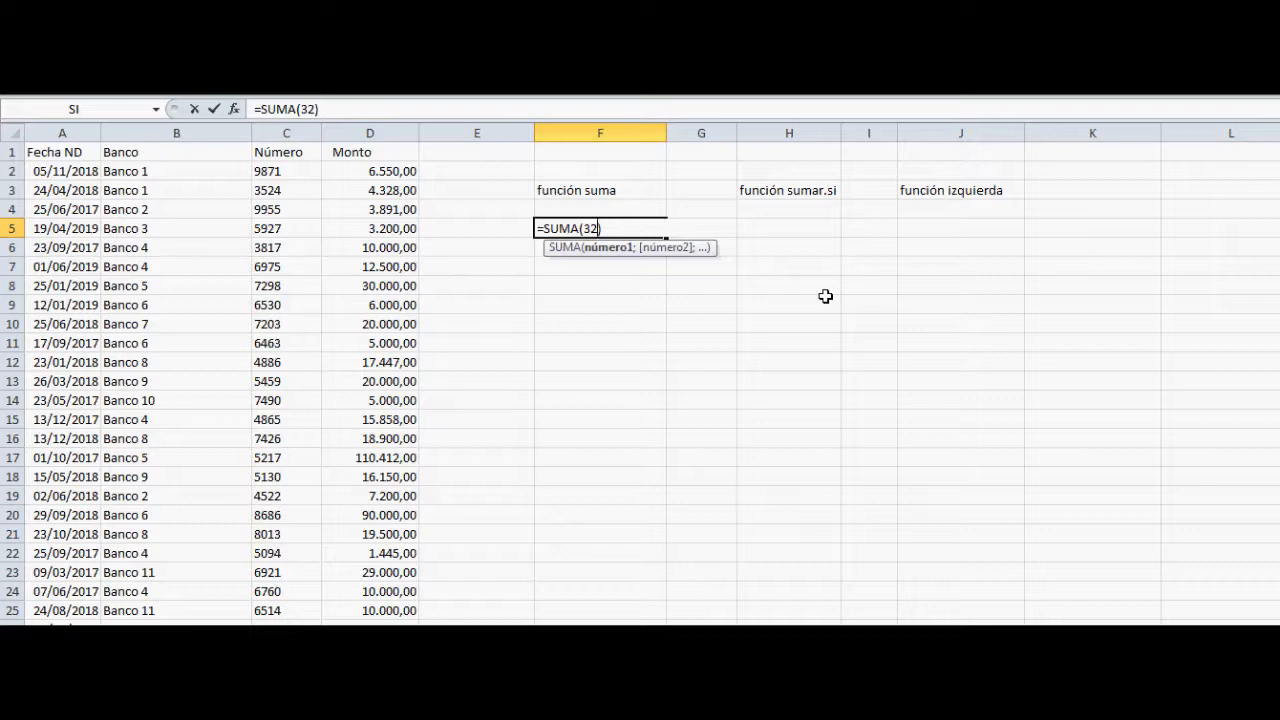
{"action": "key", "text": "ctrl+Return"}
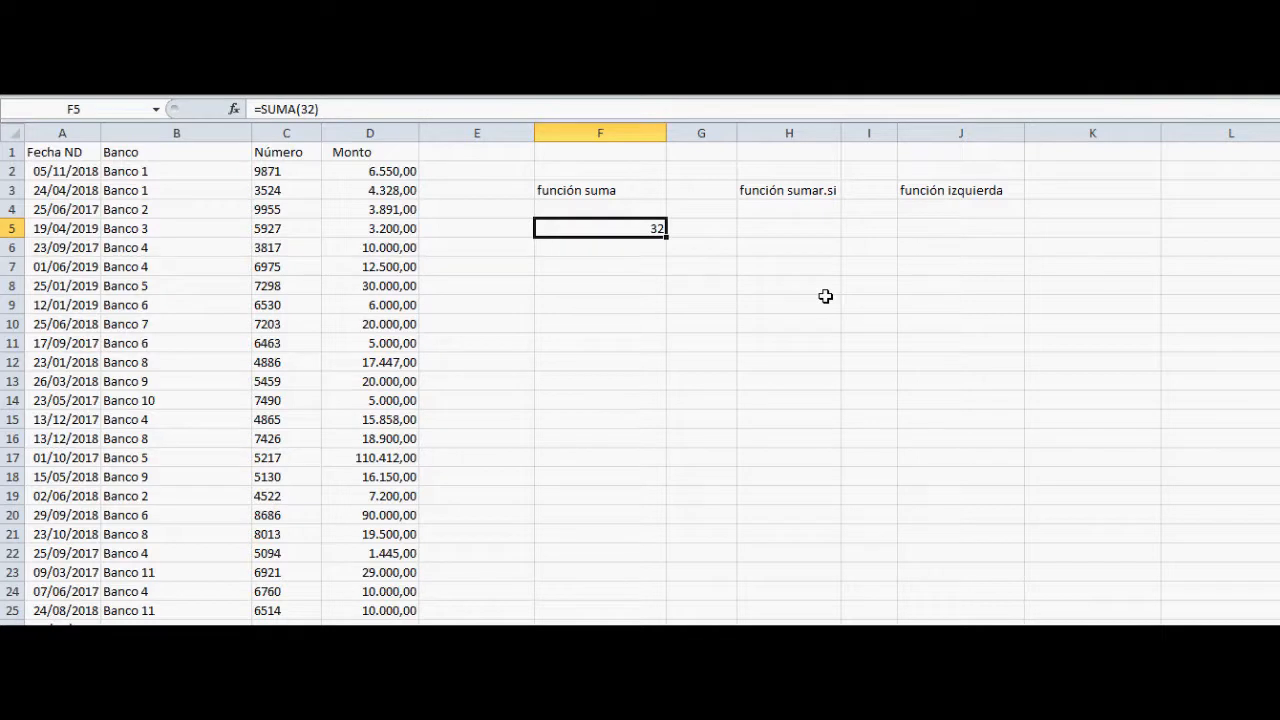
Replace the argument in F5 with 67 and a reference to cell D2, giving =SUMA(67;D2).
{"action": "key", "text": "F2"}
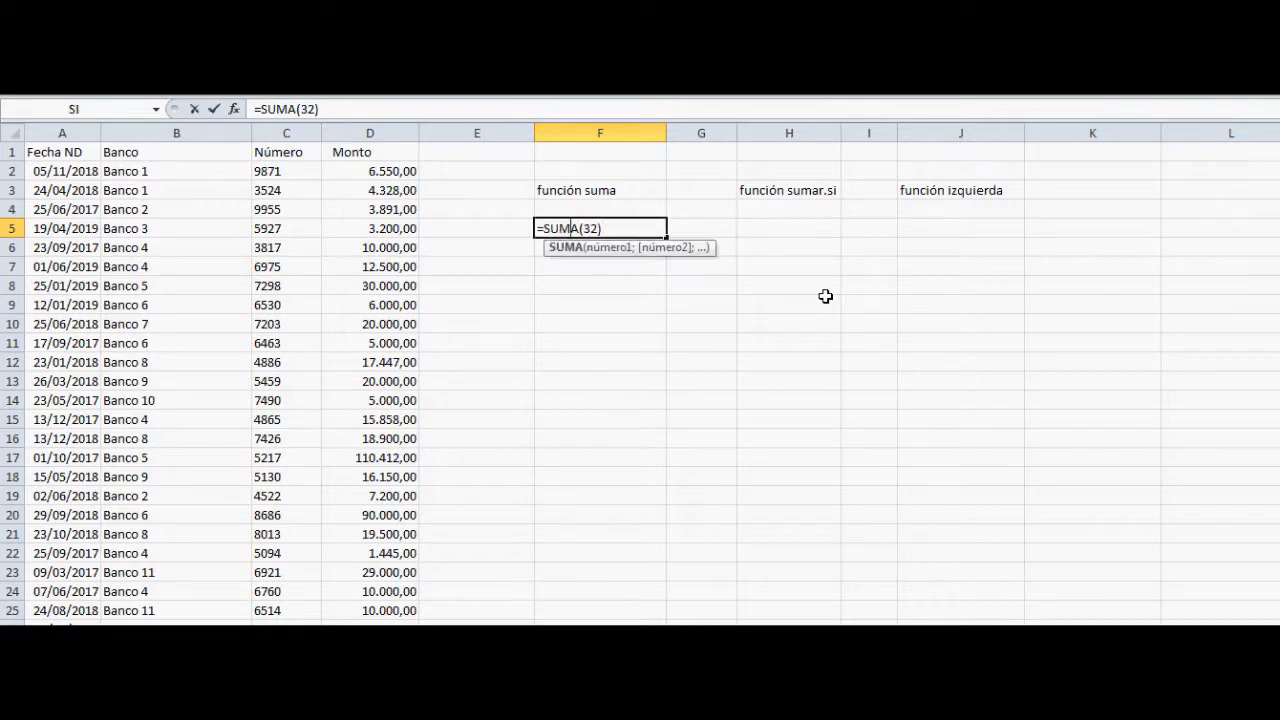
{"action": "key", "text": "Left"}
{"action": "key", "text": "Left"}
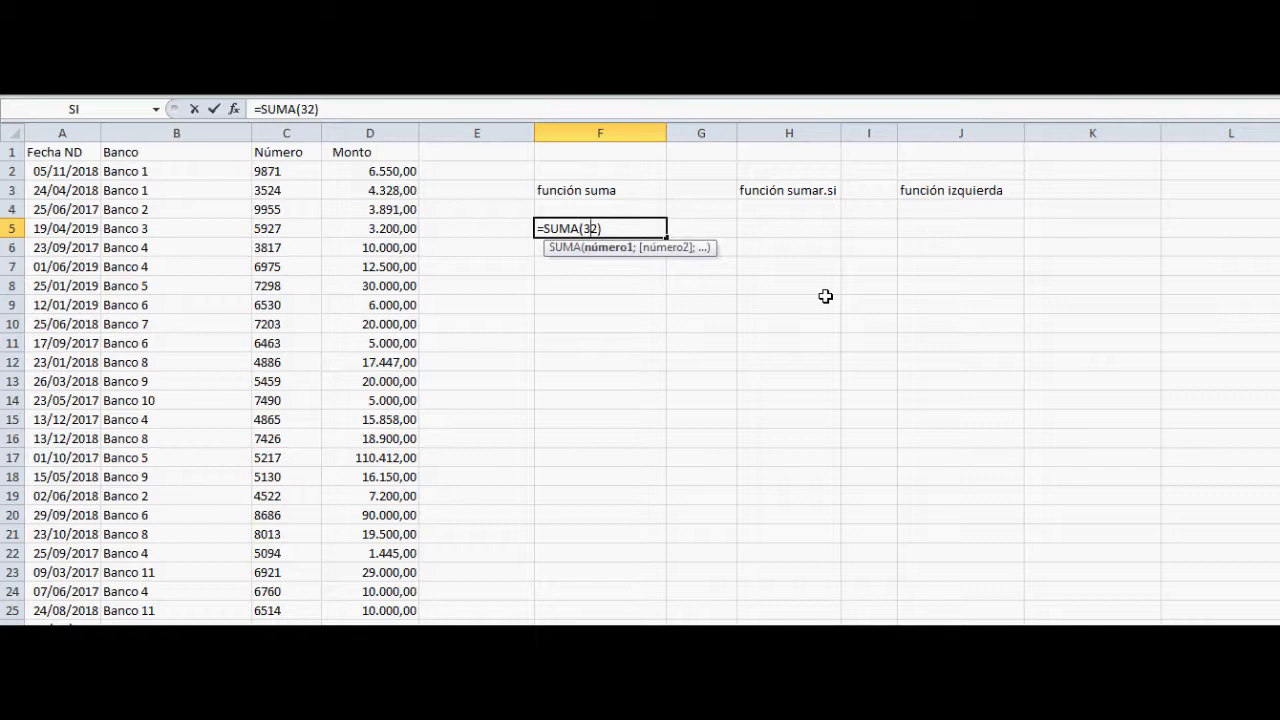
{"action": "key", "text": "Delete"}
{"action": "key", "text": "BackSpace"}
{"action": "type", "text": "67"}
{"action": "type", "text": ";"}
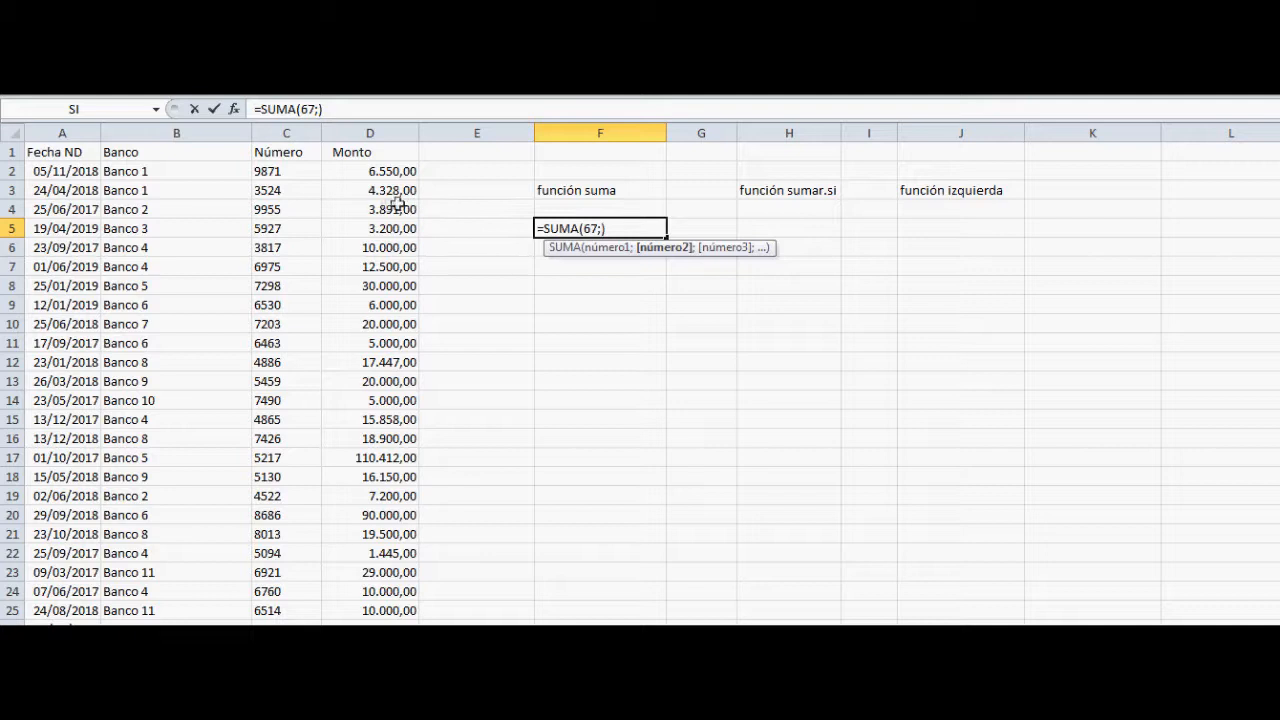
{"action": "left_click", "coordinate": [380, 173]}
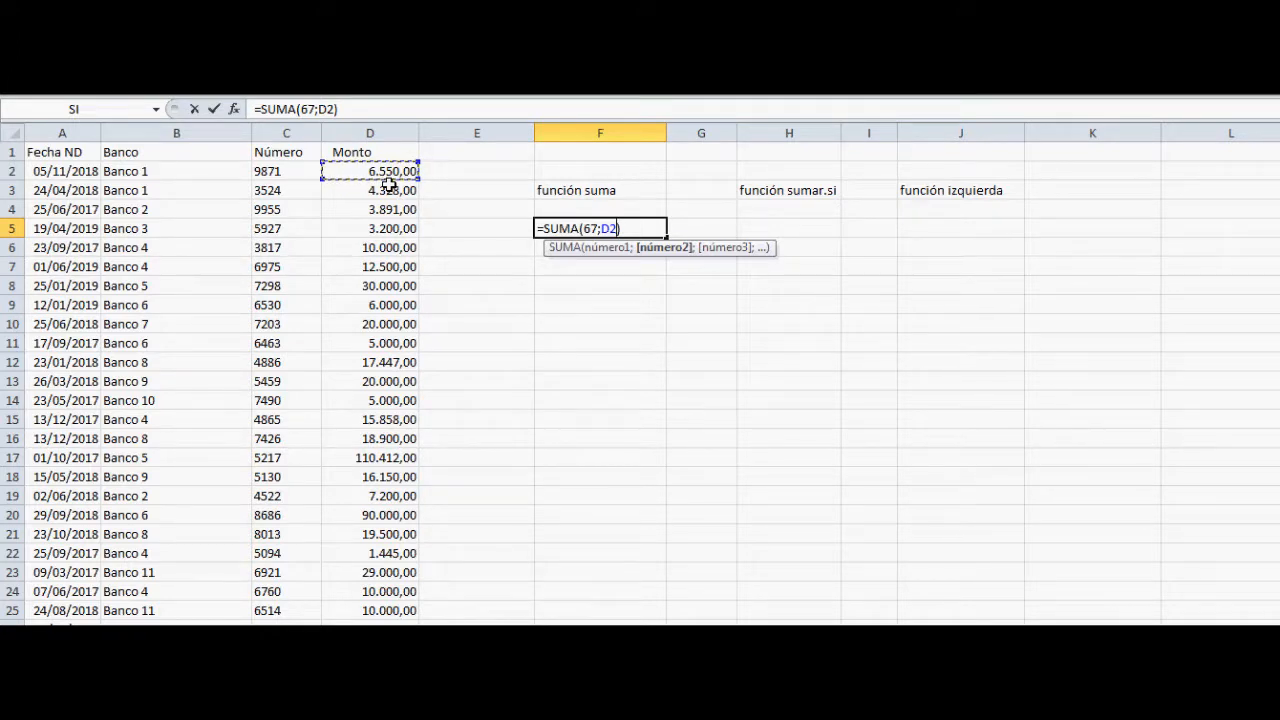
{"action": "key", "text": "Return"}
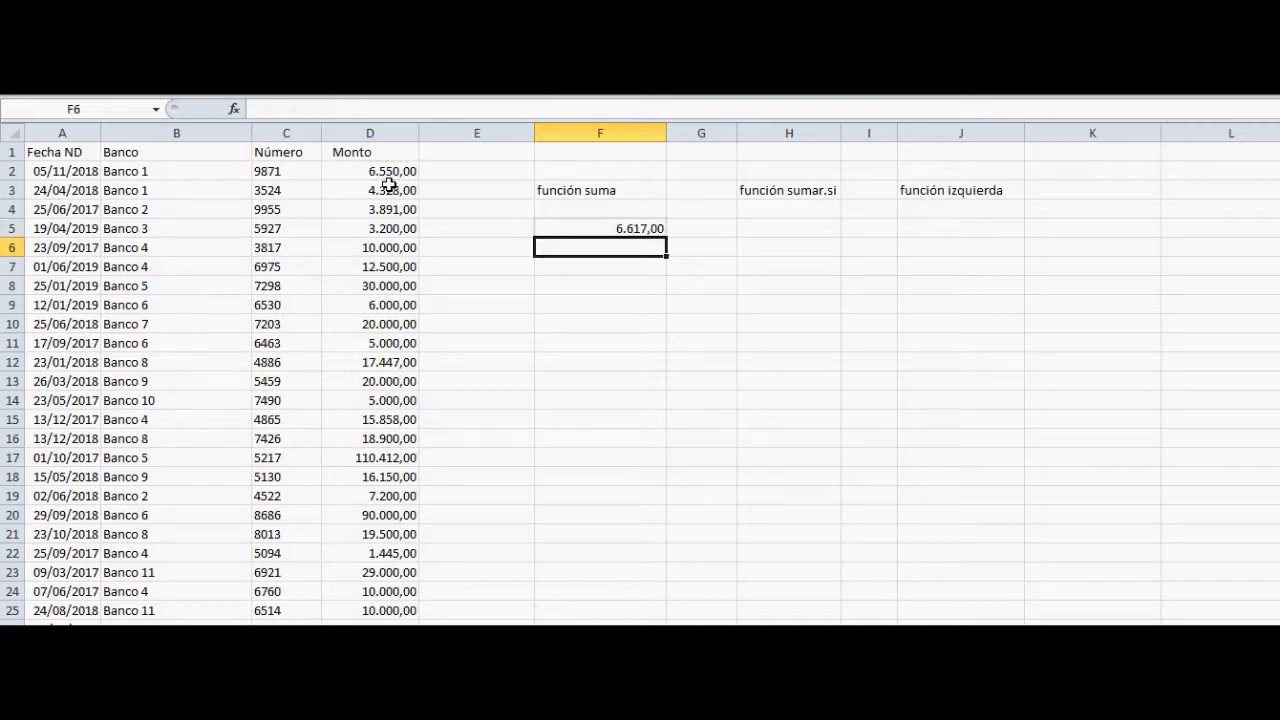
{"action": "key", "text": "Up"}
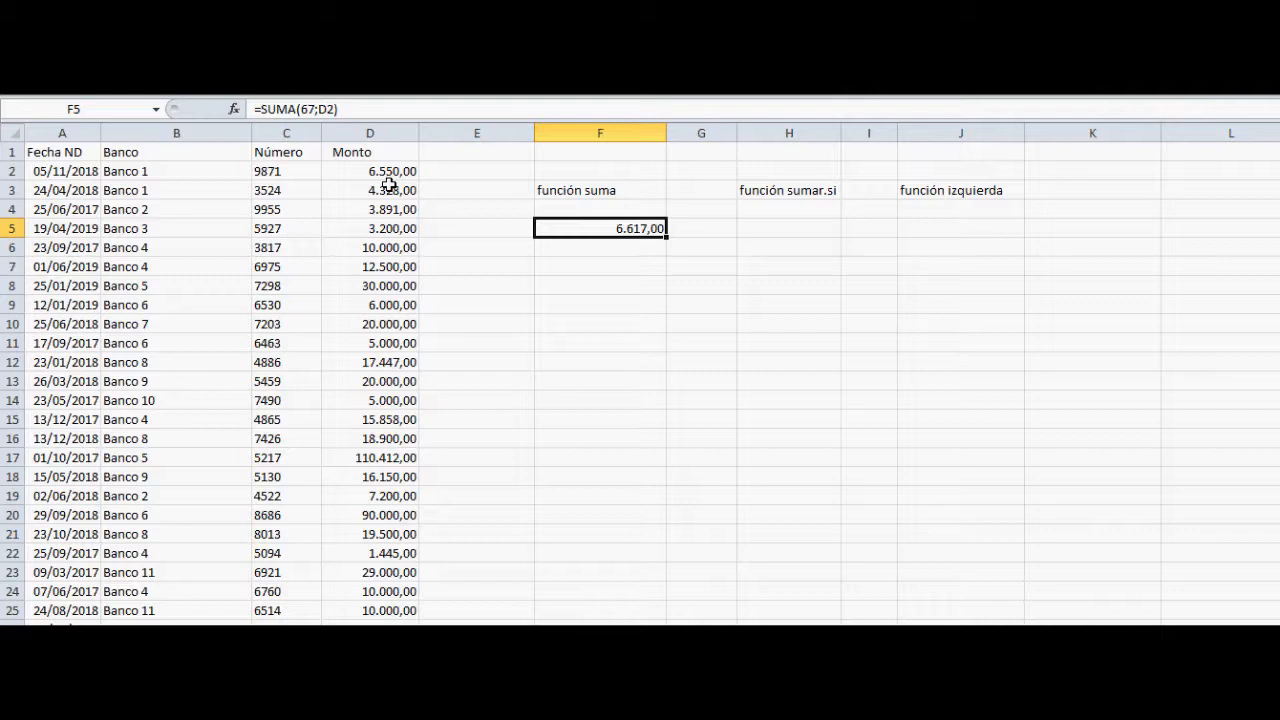
Replace the D2 reference in F5's formula with a reference to cell C2, giving =SUMA(67;C2).
{"action": "key", "text": "F2"}
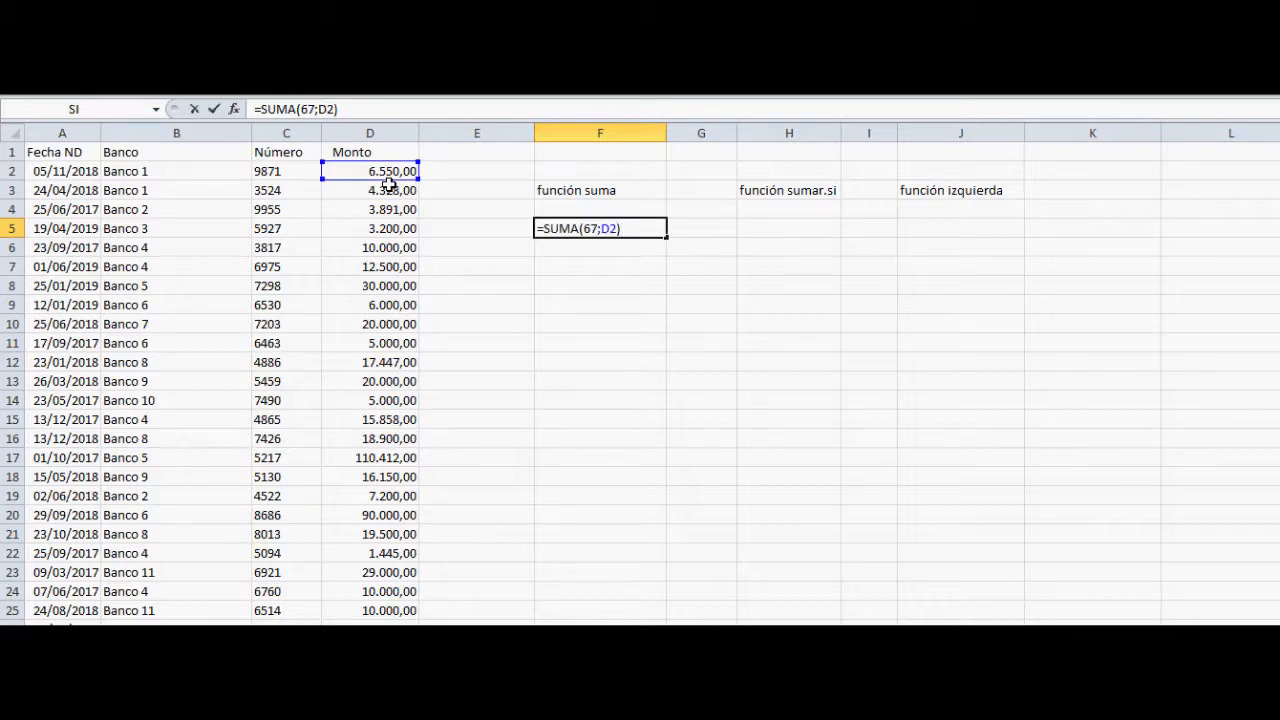
{"action": "key", "text": "Return"}
{"action": "key", "text": "Up"}
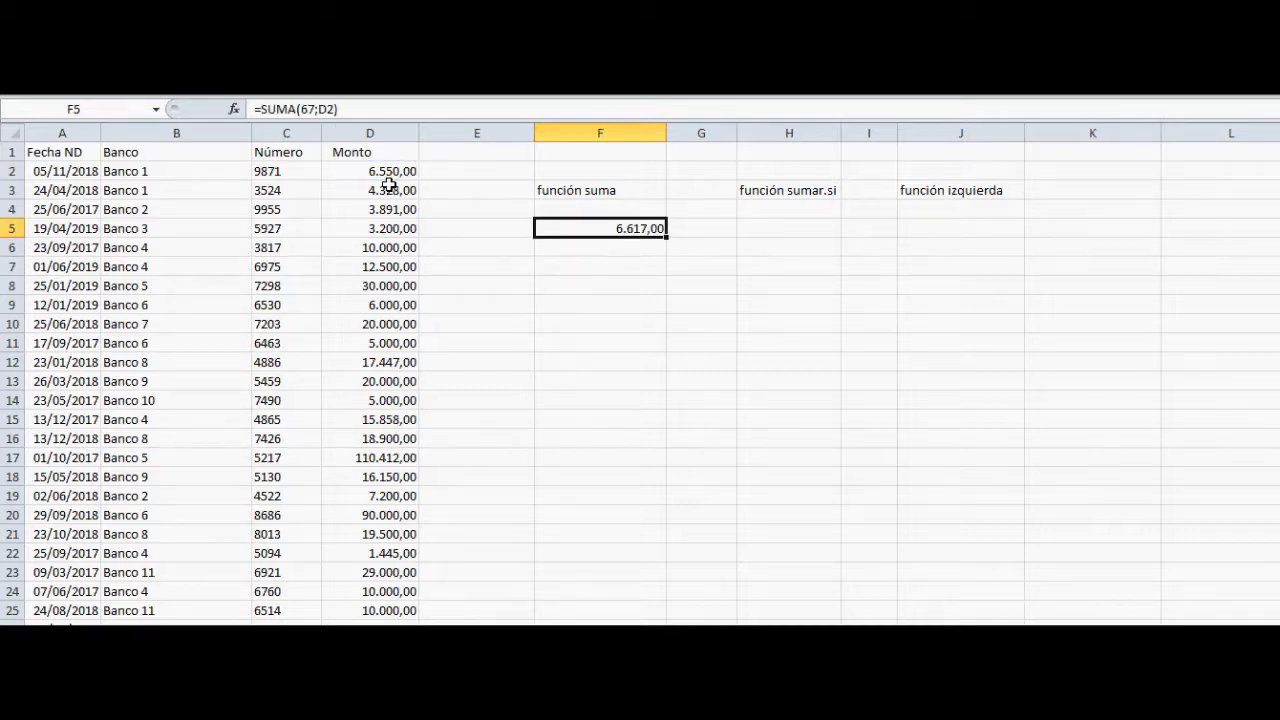
{"action": "double_click", "coordinate": [616, 226]}
{"action": "left_click", "coordinate": [614, 228]}
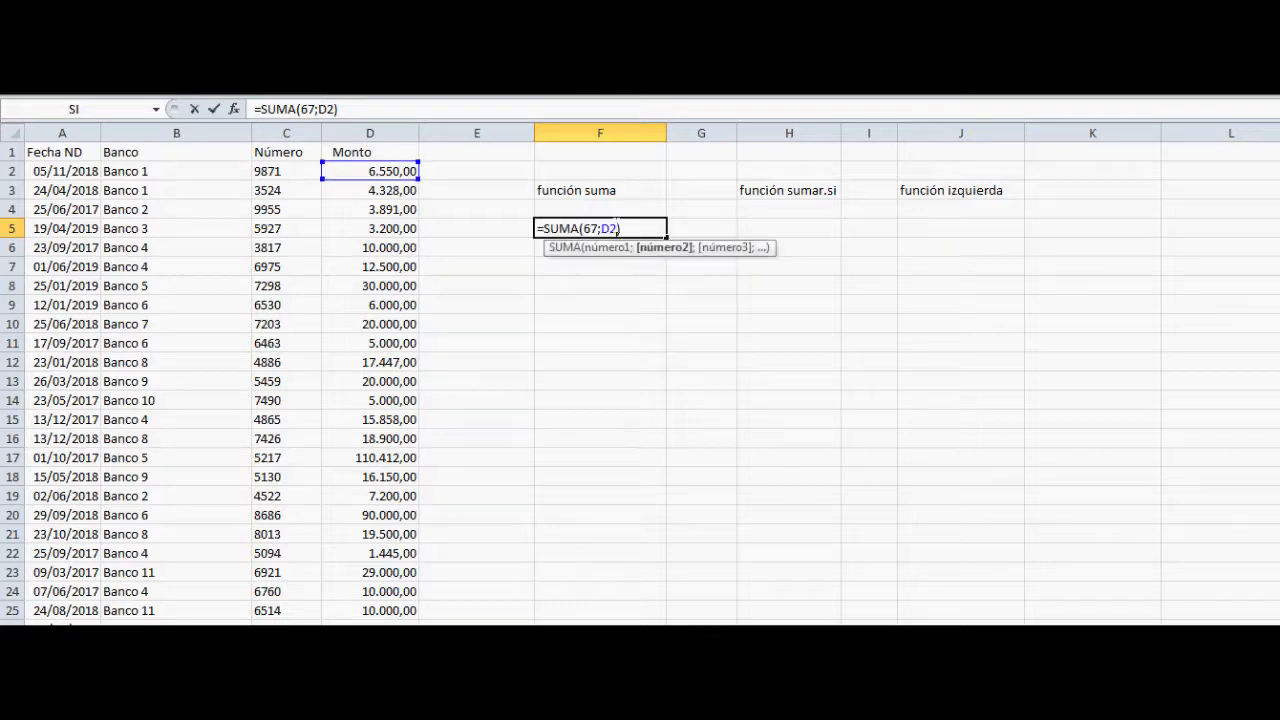
{"action": "key", "text": "BackSpace"}
{"action": "key", "text": "BackSpace"}
{"action": "left_click", "coordinate": [285, 174]}
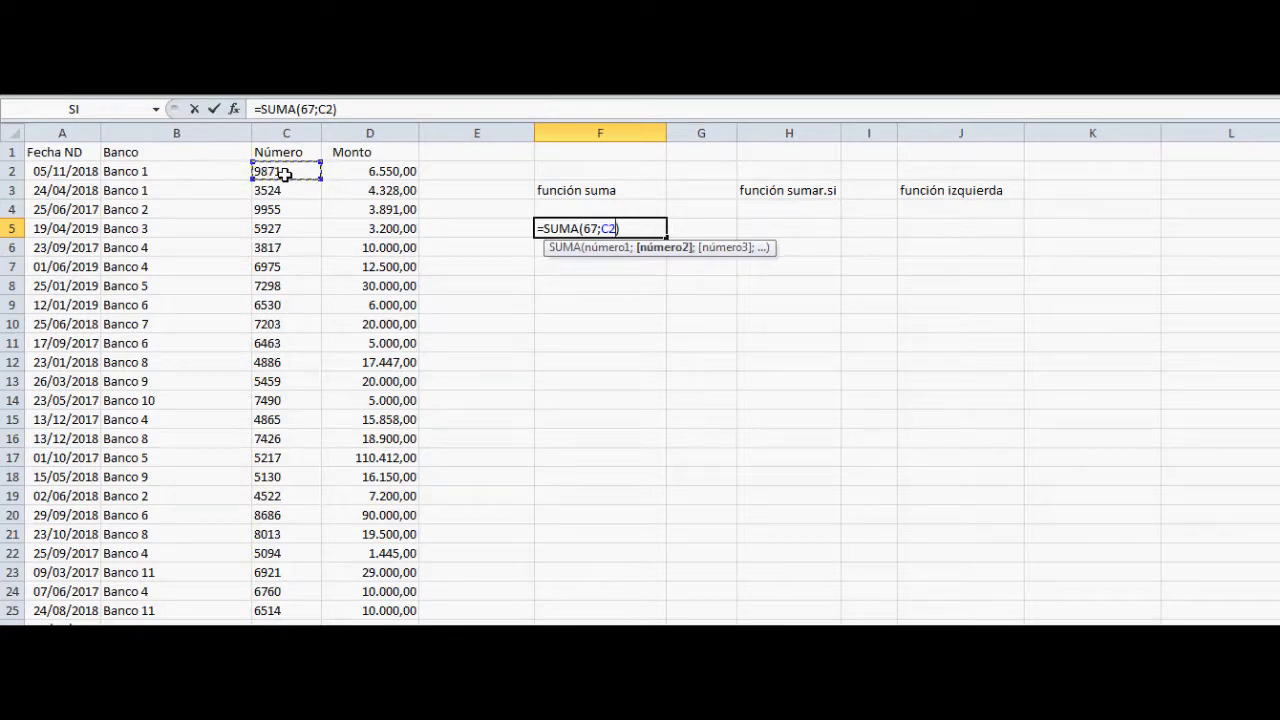
{"action": "key", "text": "Return"}
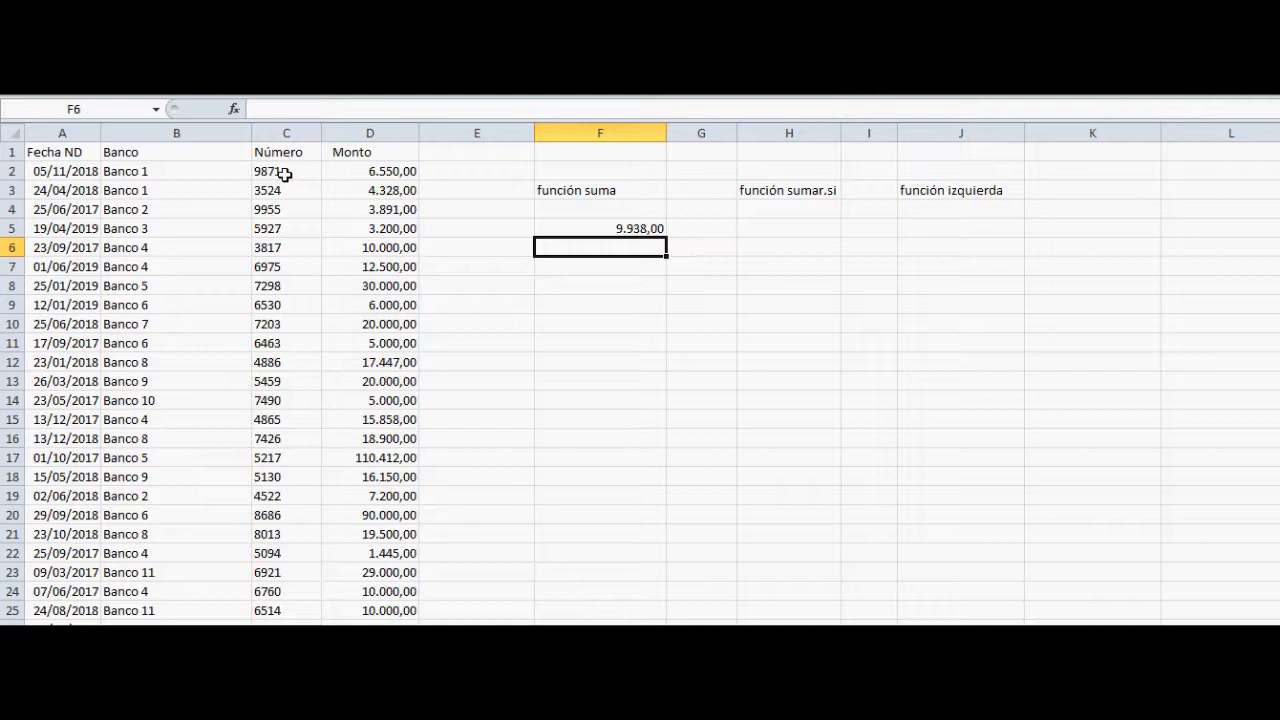
{"action": "key", "text": "Up"}
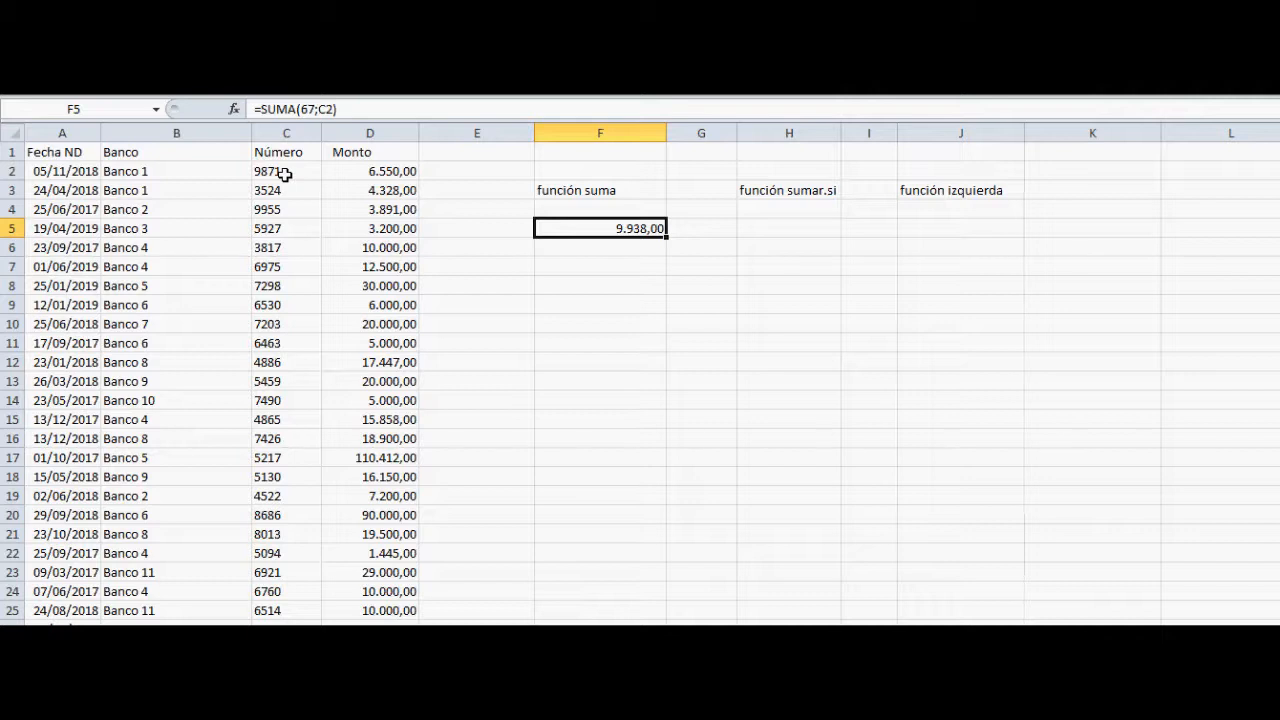
Replace the second argument in F5 with a reference to text cell B2, giving =SUMA(67;B2).
{"action": "left_click", "coordinate": [285, 174]}
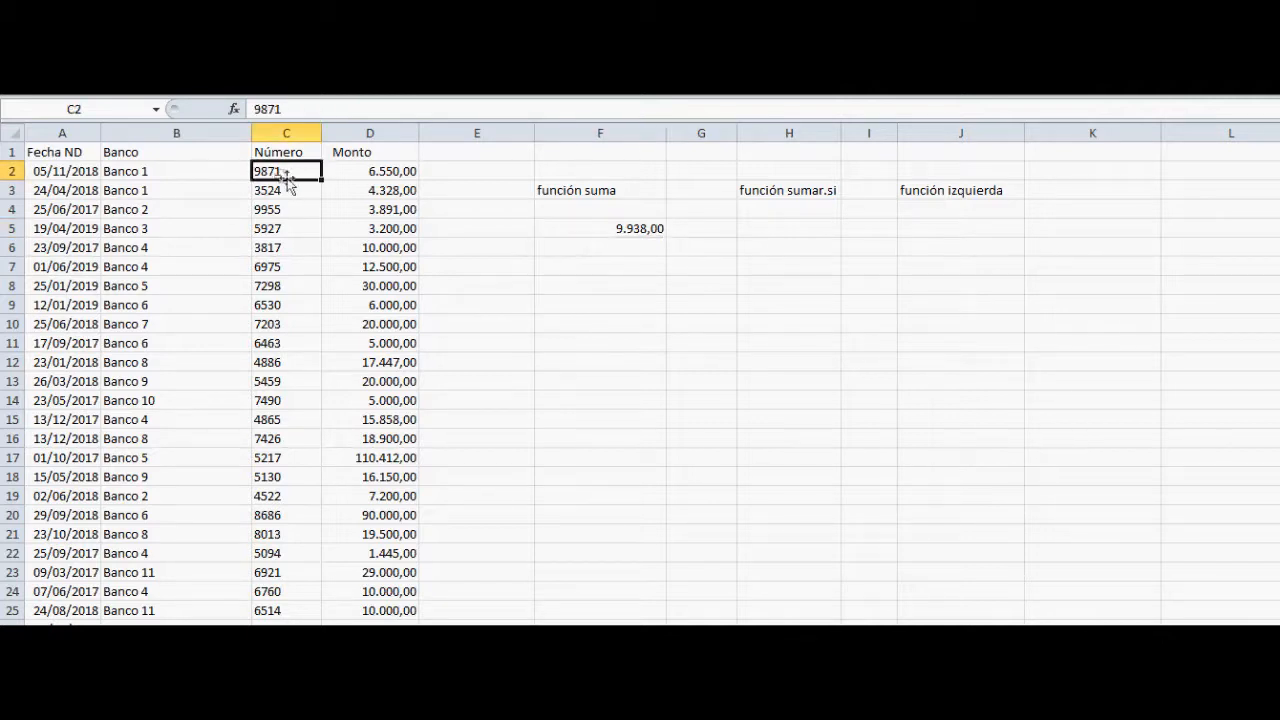
{"action": "left_click", "coordinate": [581, 229]}
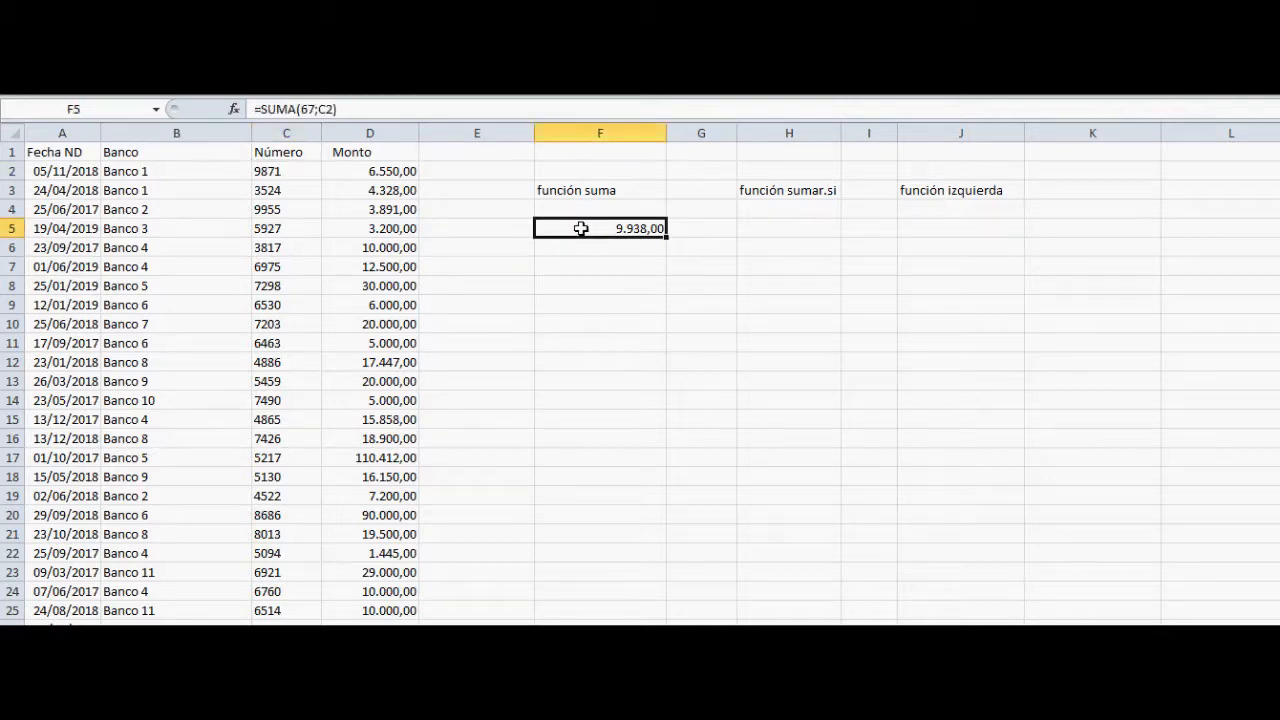
{"action": "double_click", "coordinate": [581, 229]}
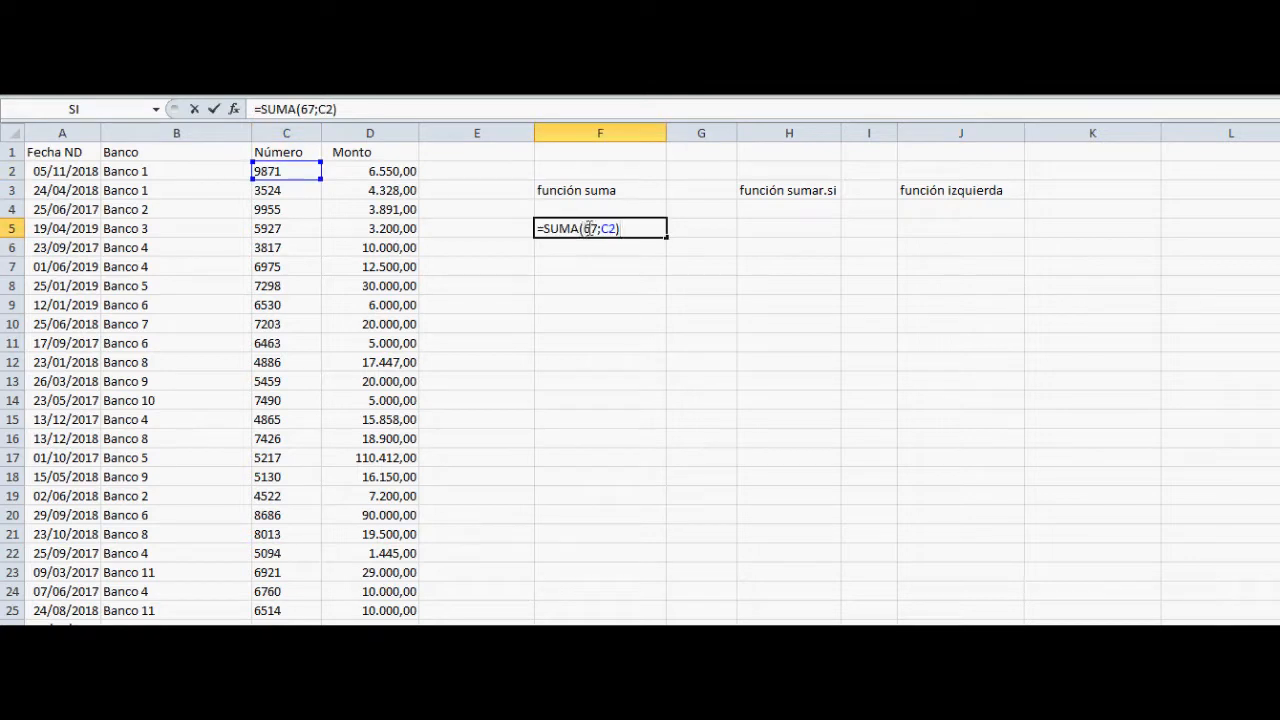
{"action": "left_click", "coordinate": [615, 228]}
{"action": "key", "text": "BackSpace"}
{"action": "key", "text": "BackSpace"}
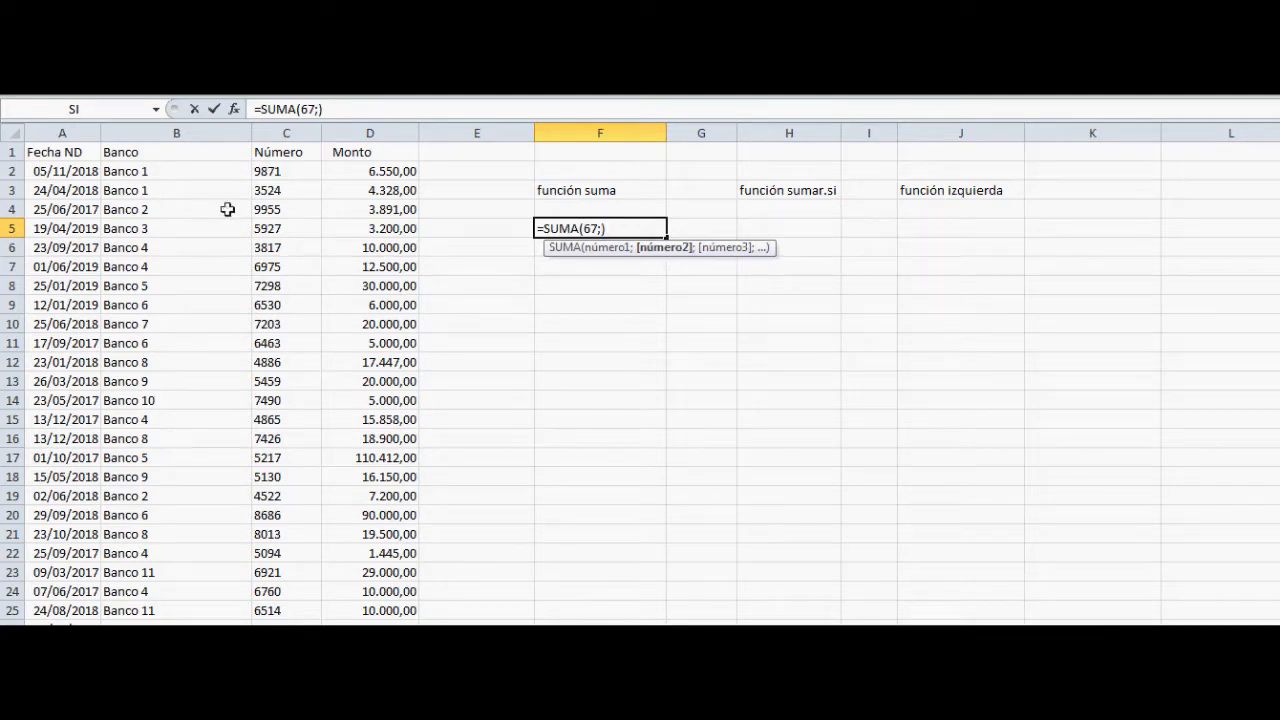
{"action": "left_click", "coordinate": [163, 172]}
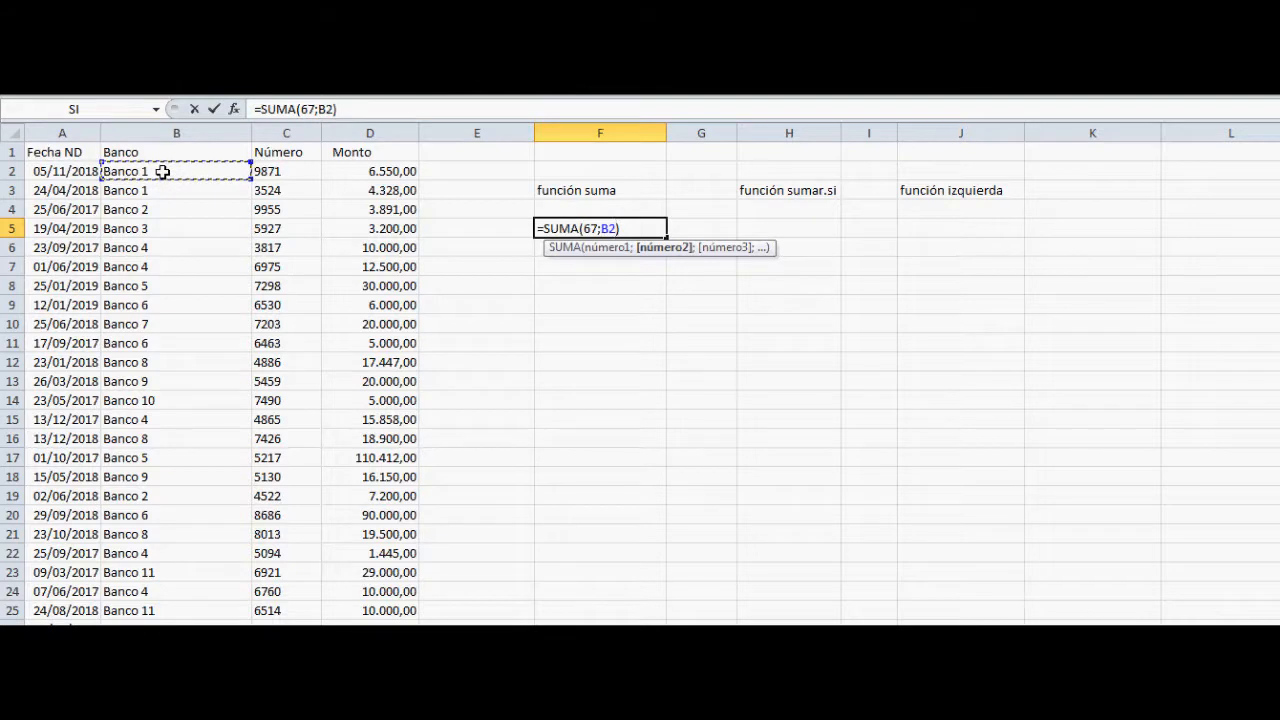
{"action": "key", "text": "Return"}
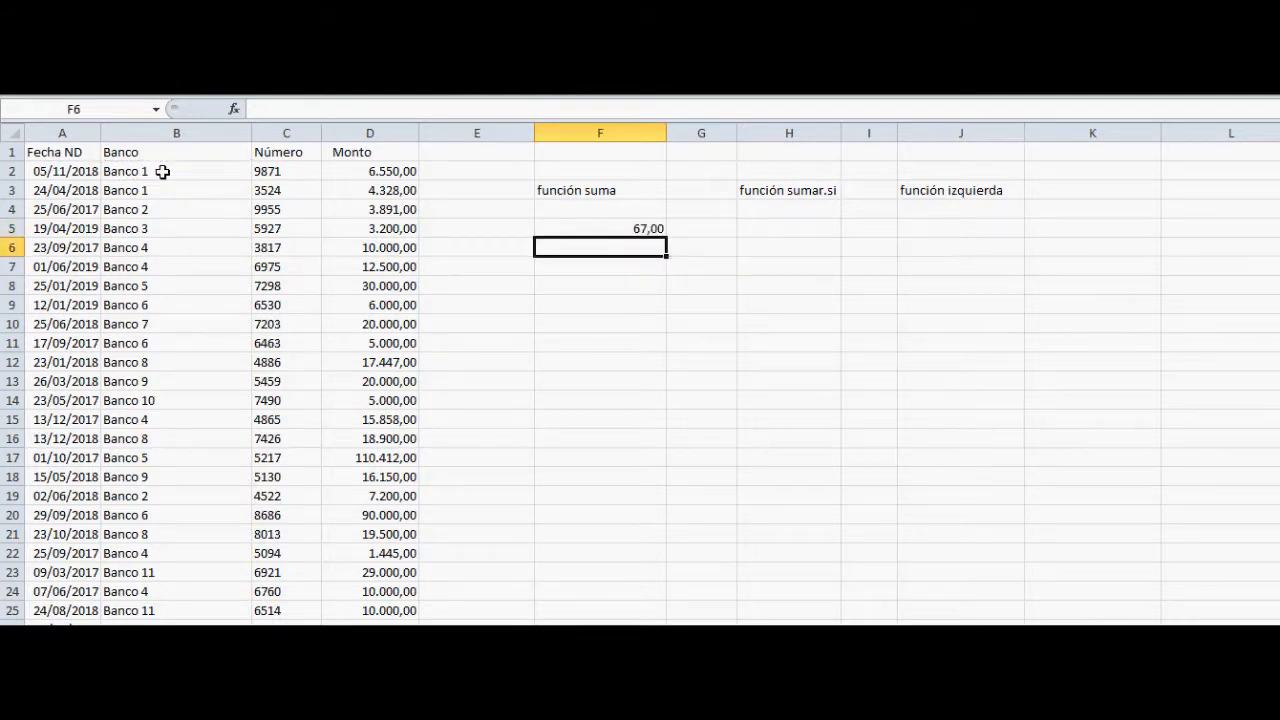
Set the second argument in F5 to D2 and add the range D9:D11 as third argument, giving =SUMA(67;D2;D9:D11).
{"action": "left_click", "coordinate": [163, 172]}
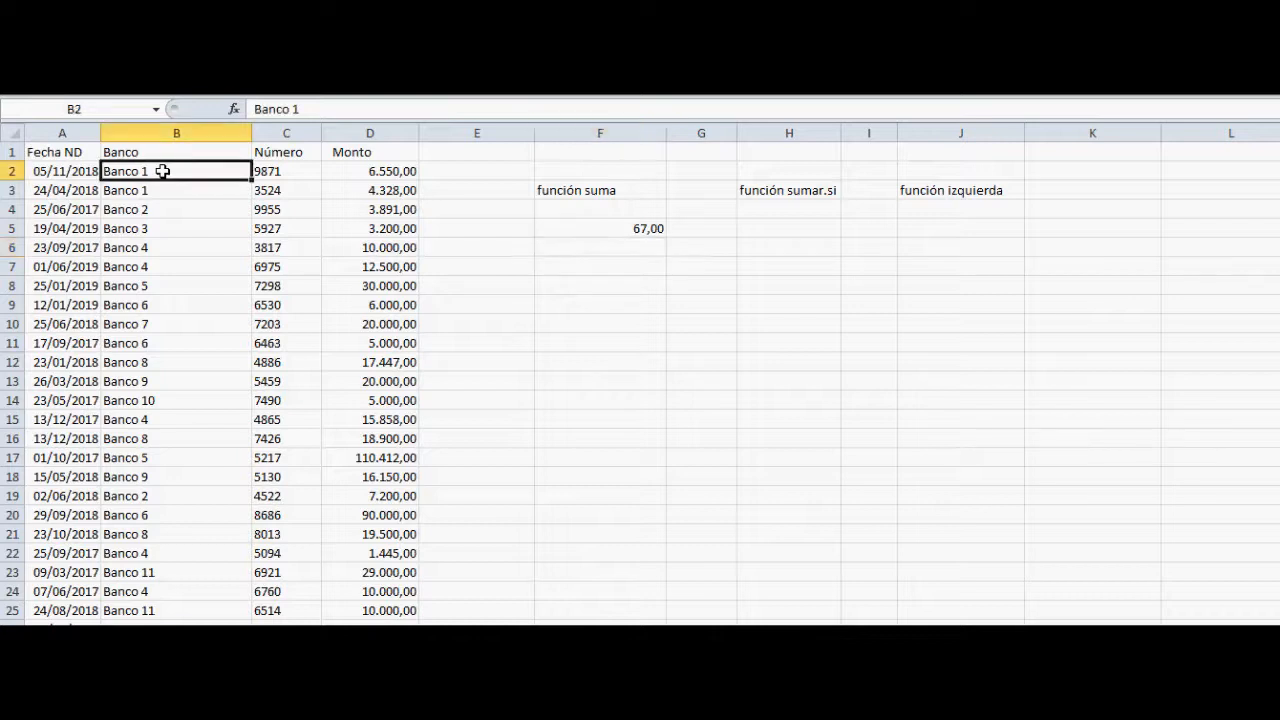
{"action": "left_click", "coordinate": [617, 230]}
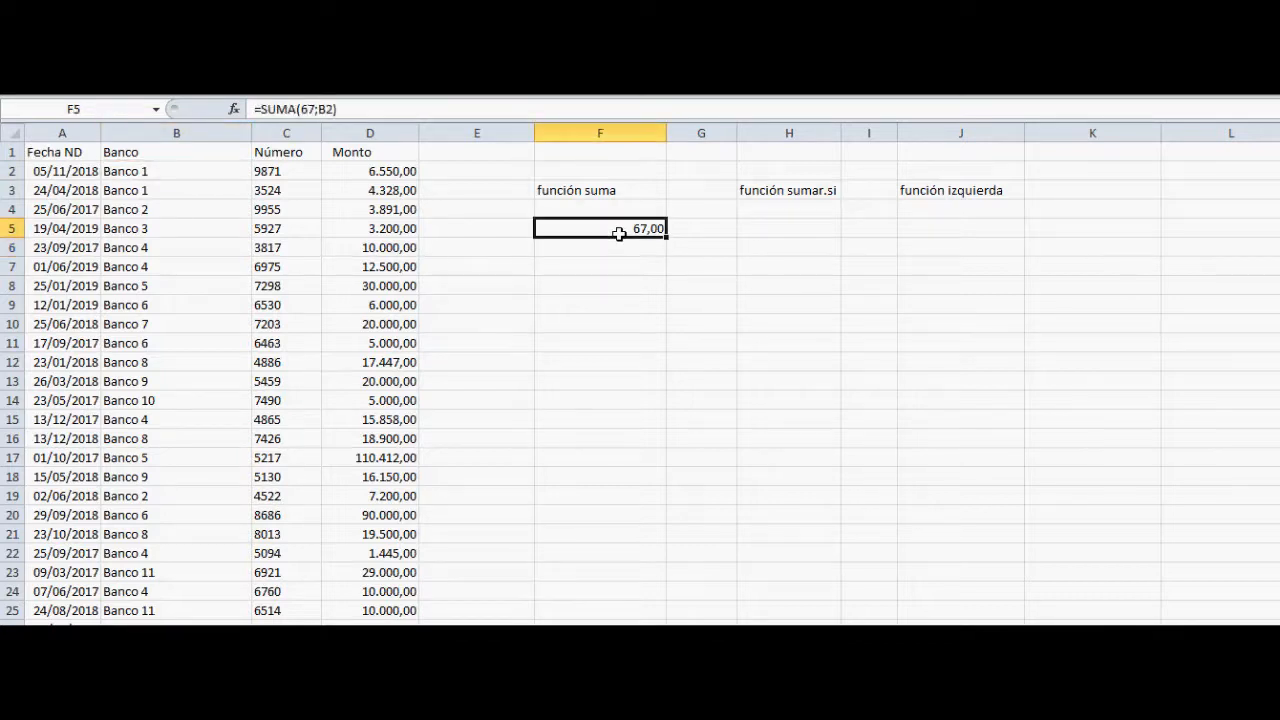
{"action": "double_click", "coordinate": [619, 229]}
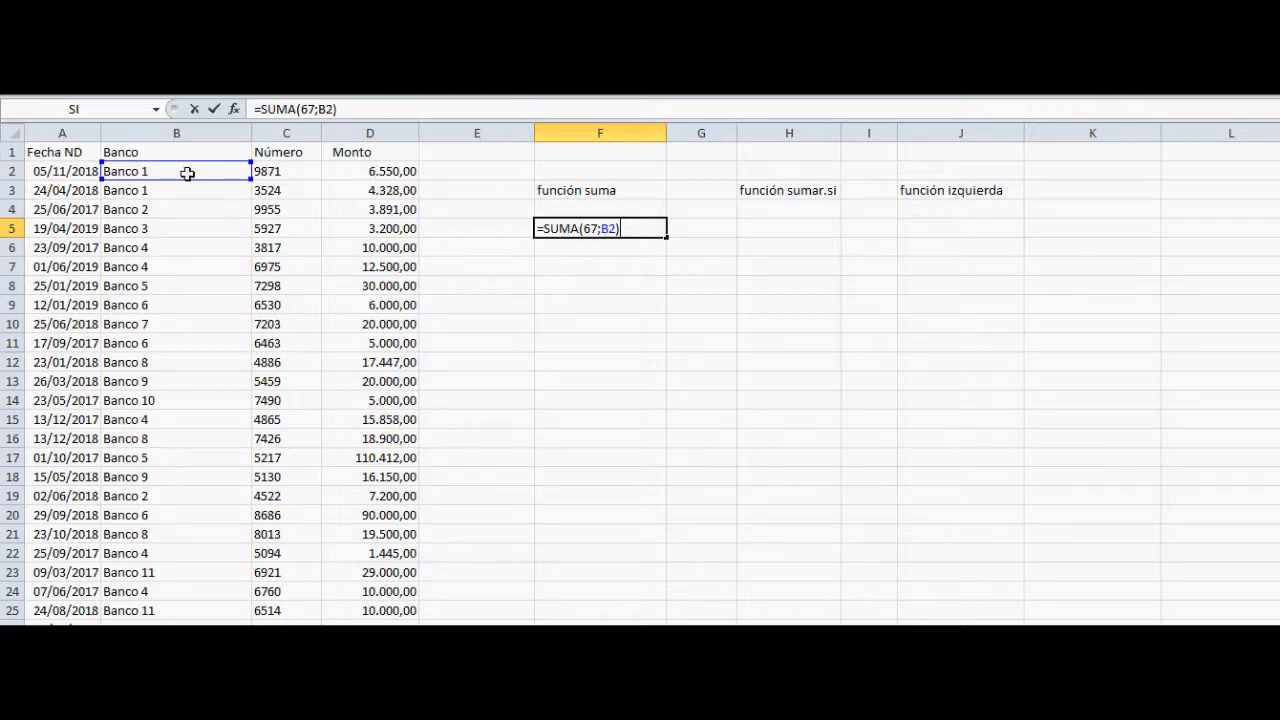
{"action": "key", "text": "Left"}
{"action": "key", "text": "BackSpace"}
{"action": "key", "text": "BackSpace"}
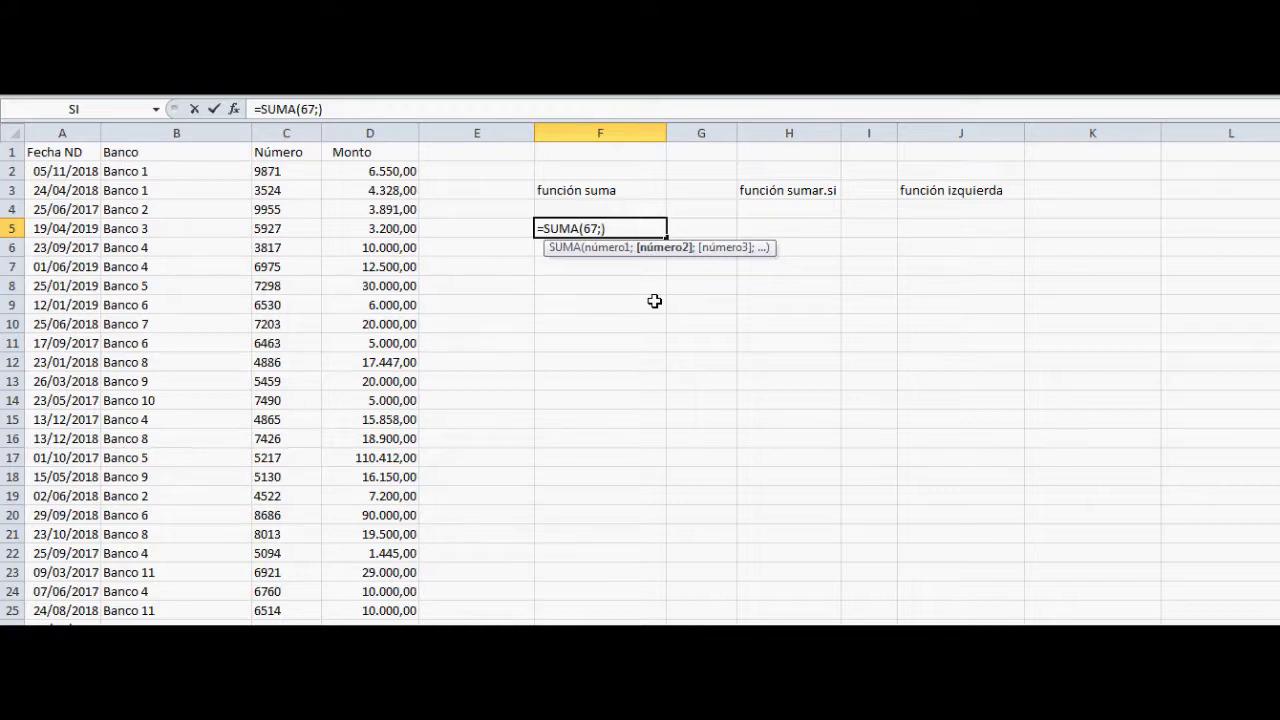
{"action": "left_click", "coordinate": [366, 171]}
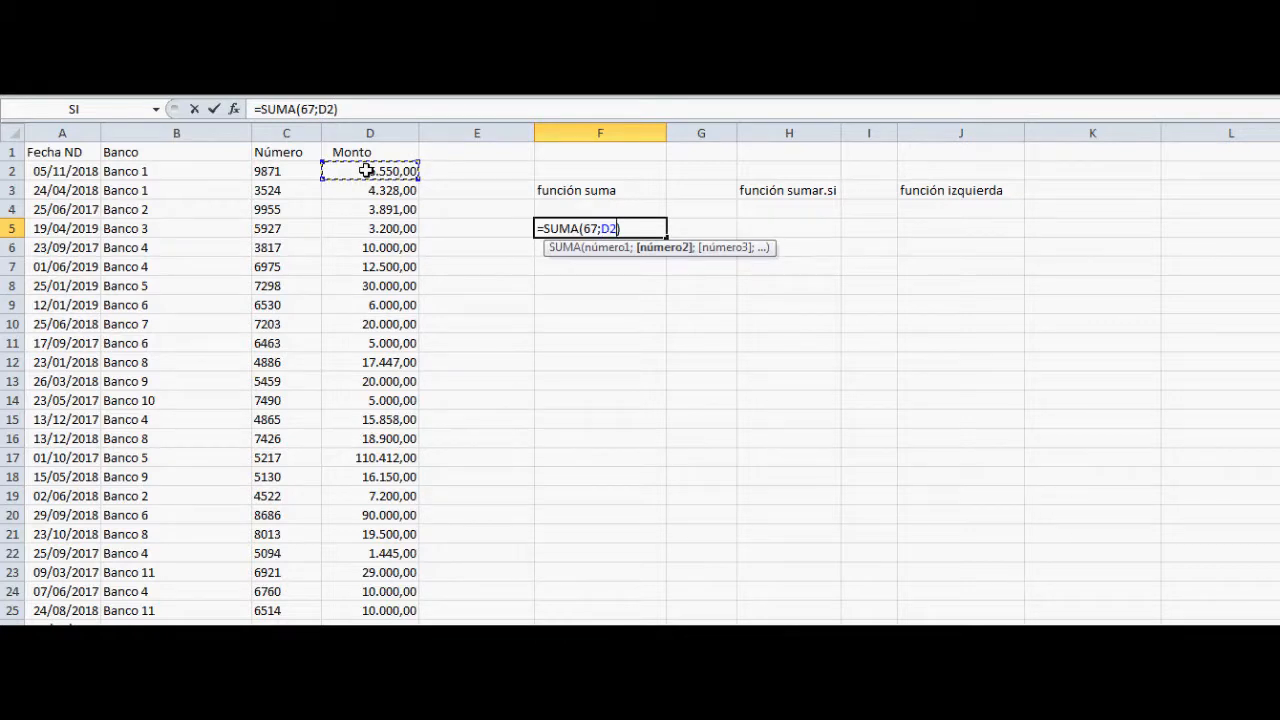
{"action": "type", "text": ";"}
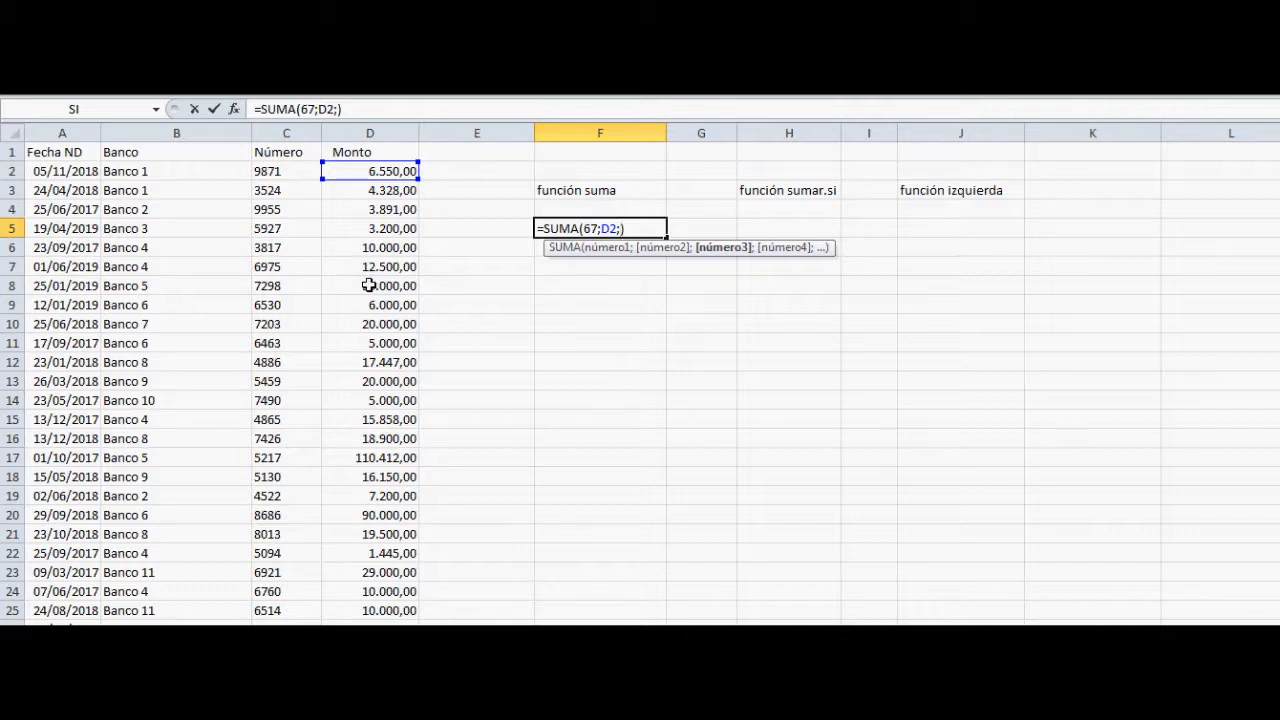
{"action": "left_click_drag", "start_coordinate": [383, 306], "coordinate": [383, 343]}
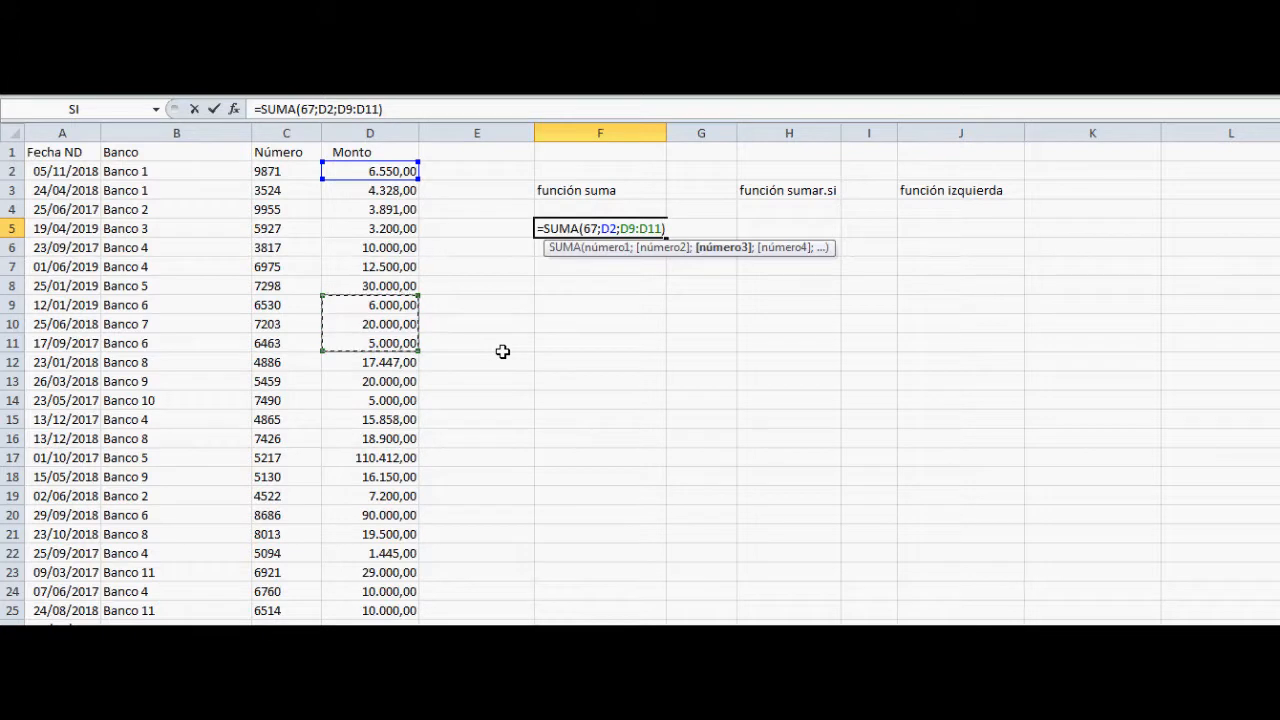
{"action": "key", "text": "Return"}
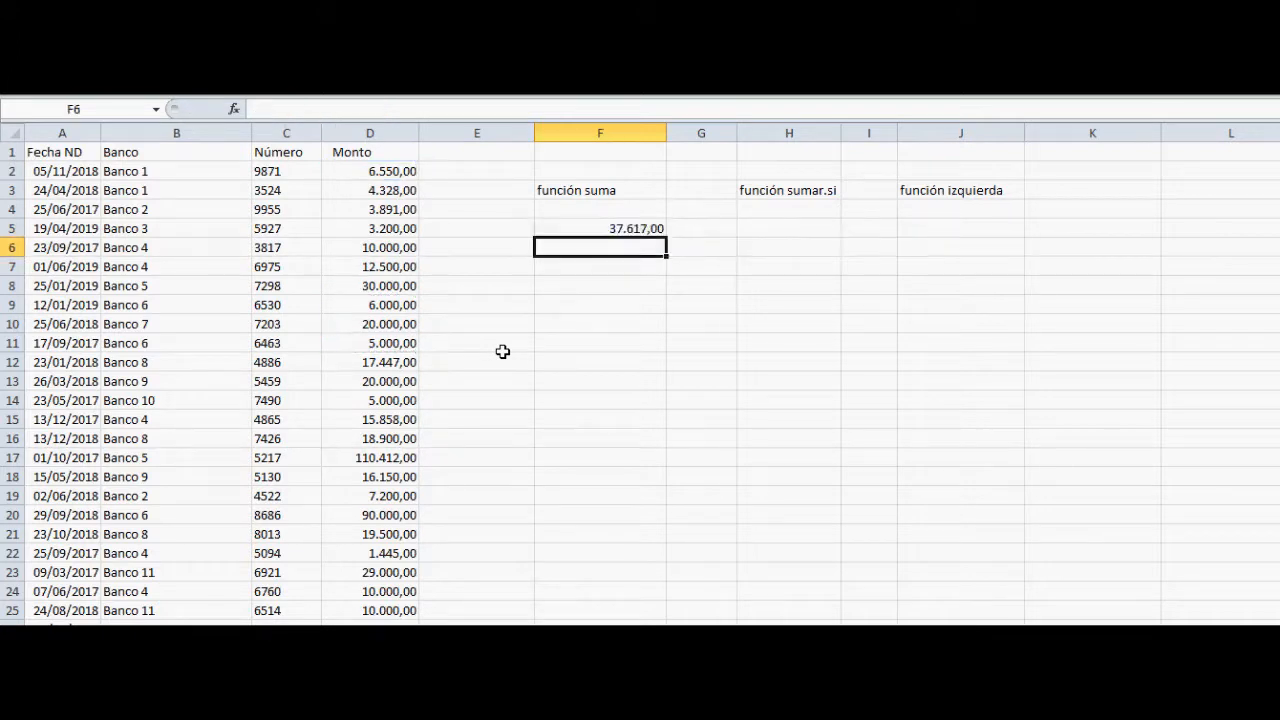
{"action": "key", "text": "Up"}
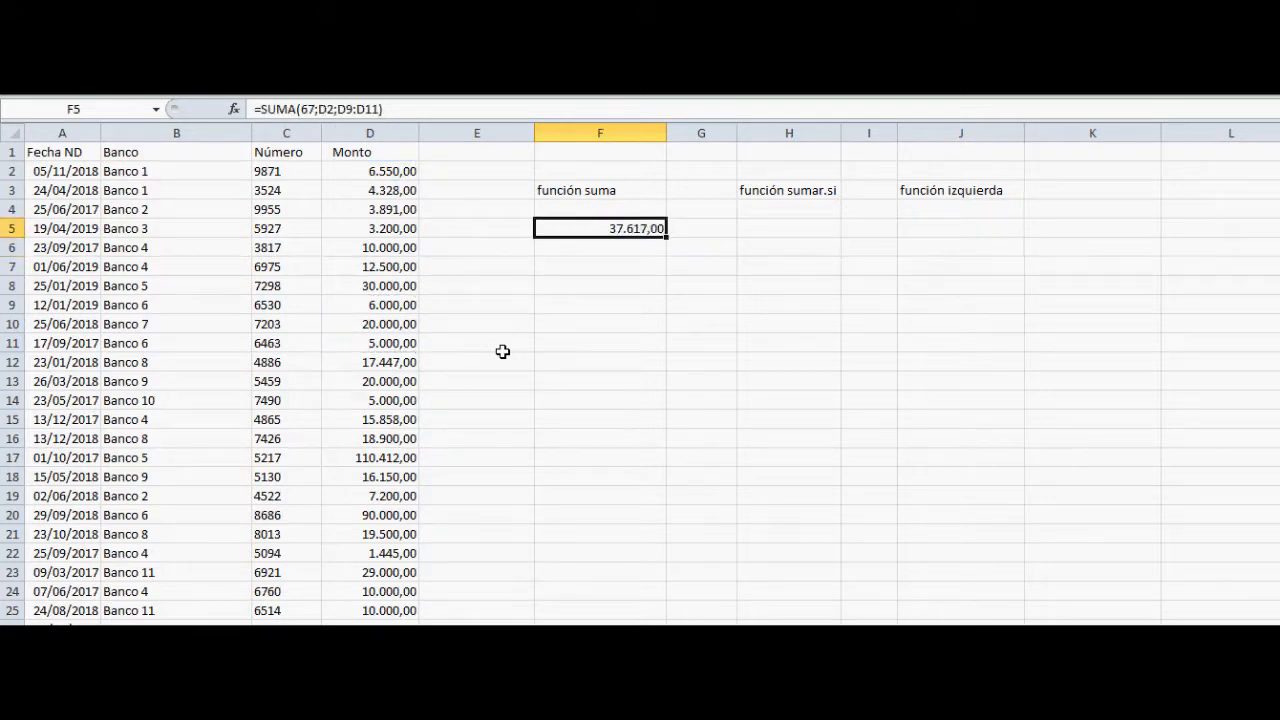
{"action": "key", "text": "F2"}
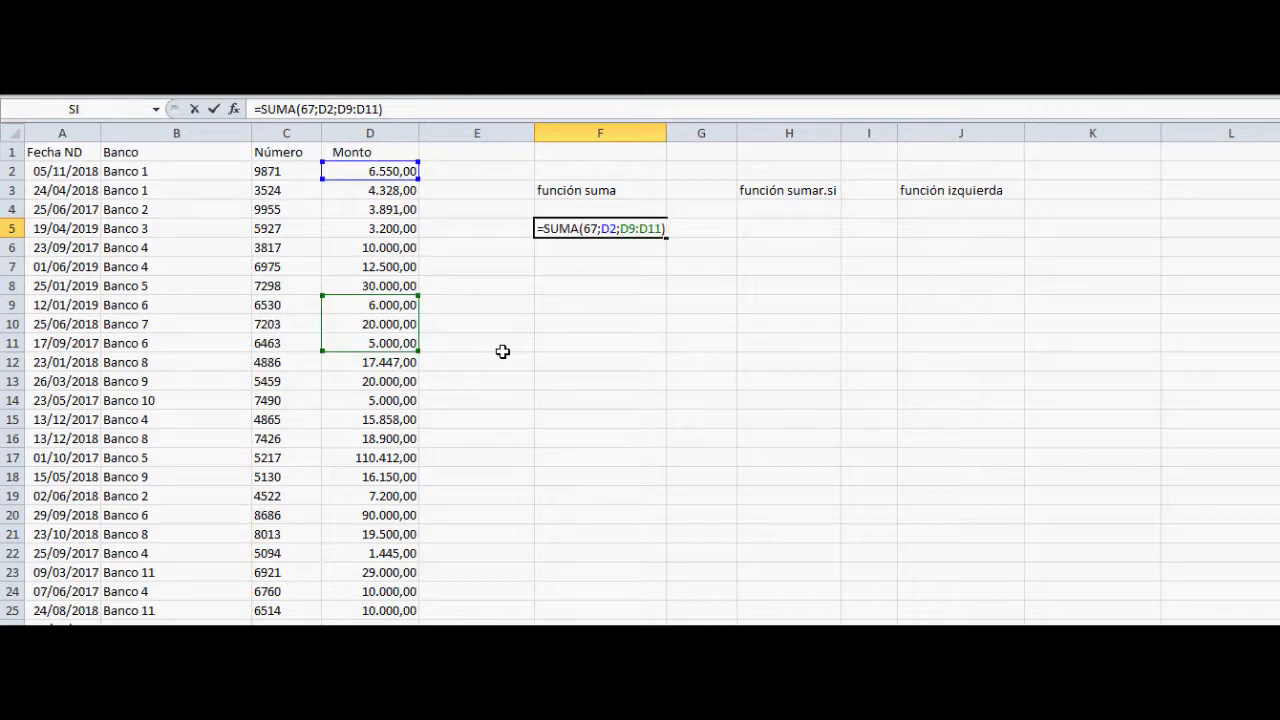
{"action": "key", "text": "Return"}
{"action": "key", "text": "Up"}
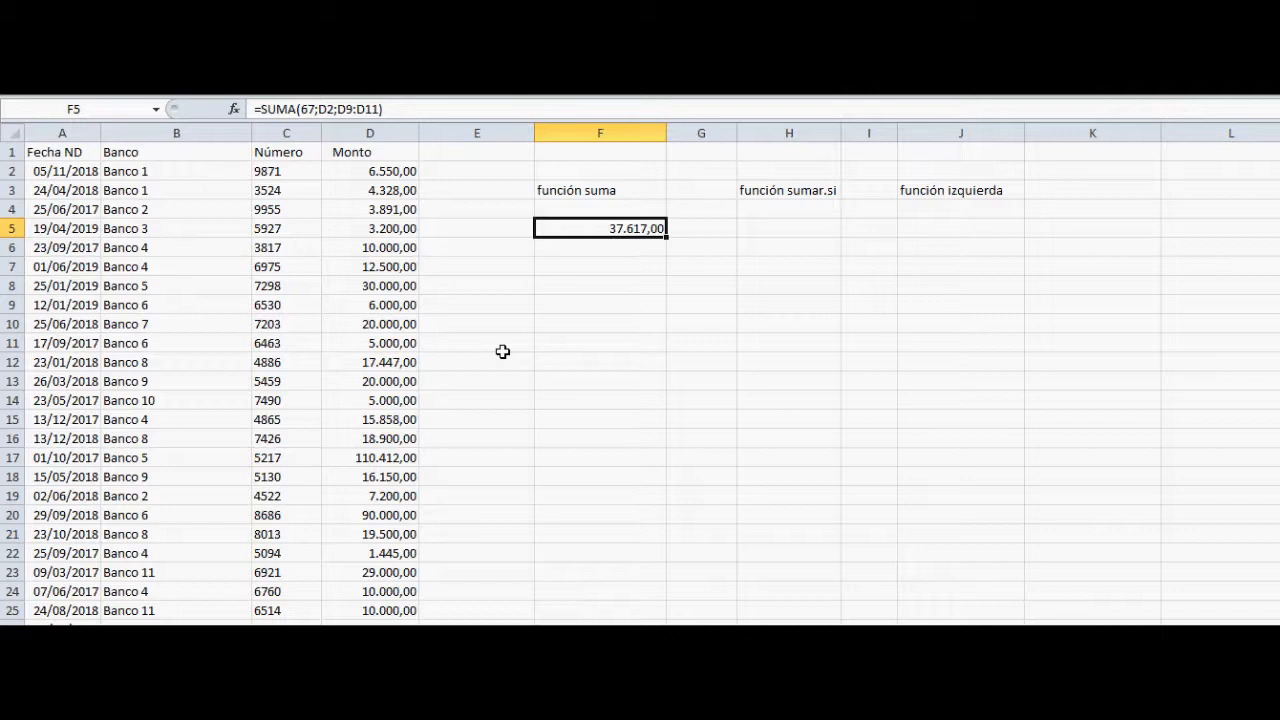
Add the nested function PRODUCTO(12;3) as the fourth argument of the SUMA formula in F5.
{"action": "key", "text": "F2"}
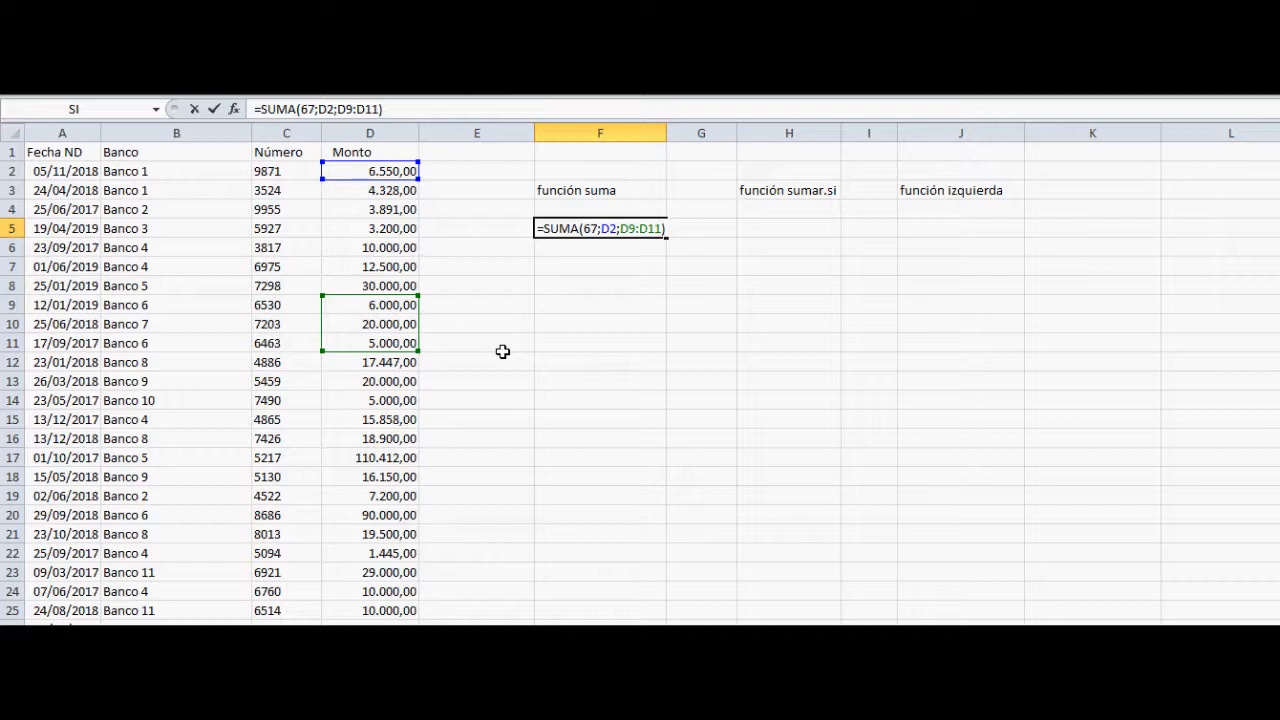
{"action": "key", "text": "Left"}
{"action": "type", "text": ";"}
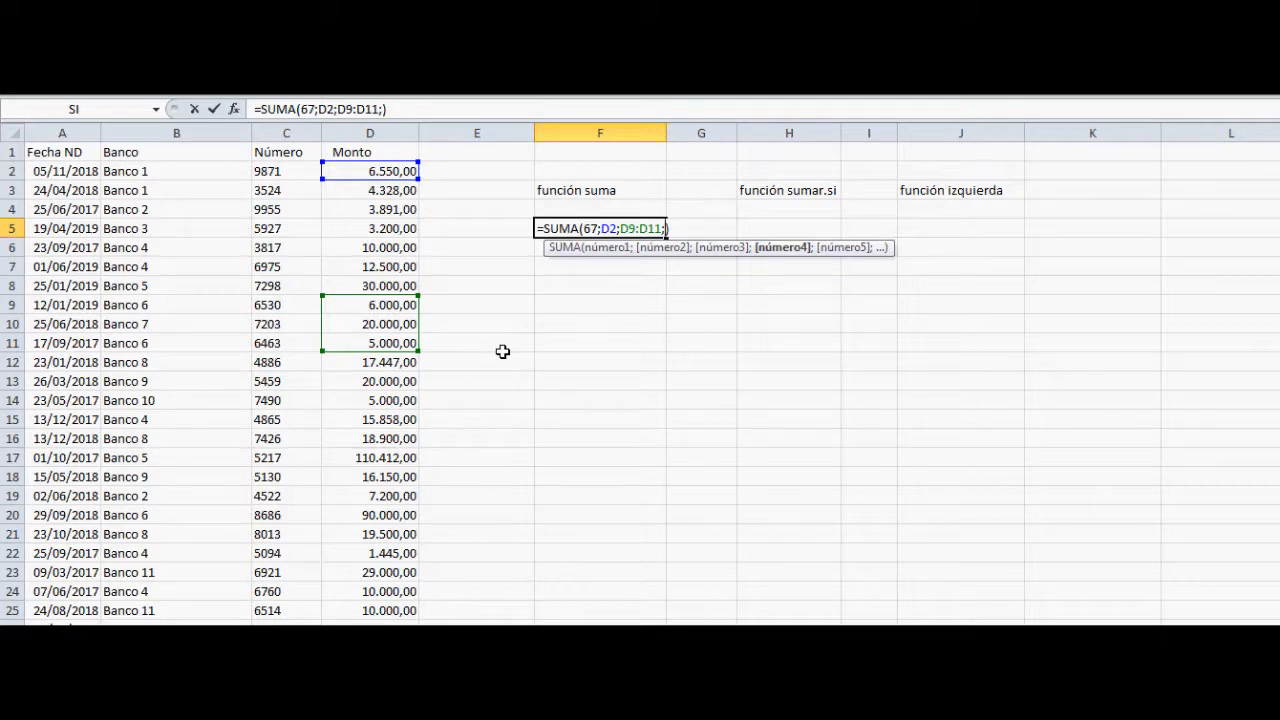
{"action": "type", "text": "producto"}
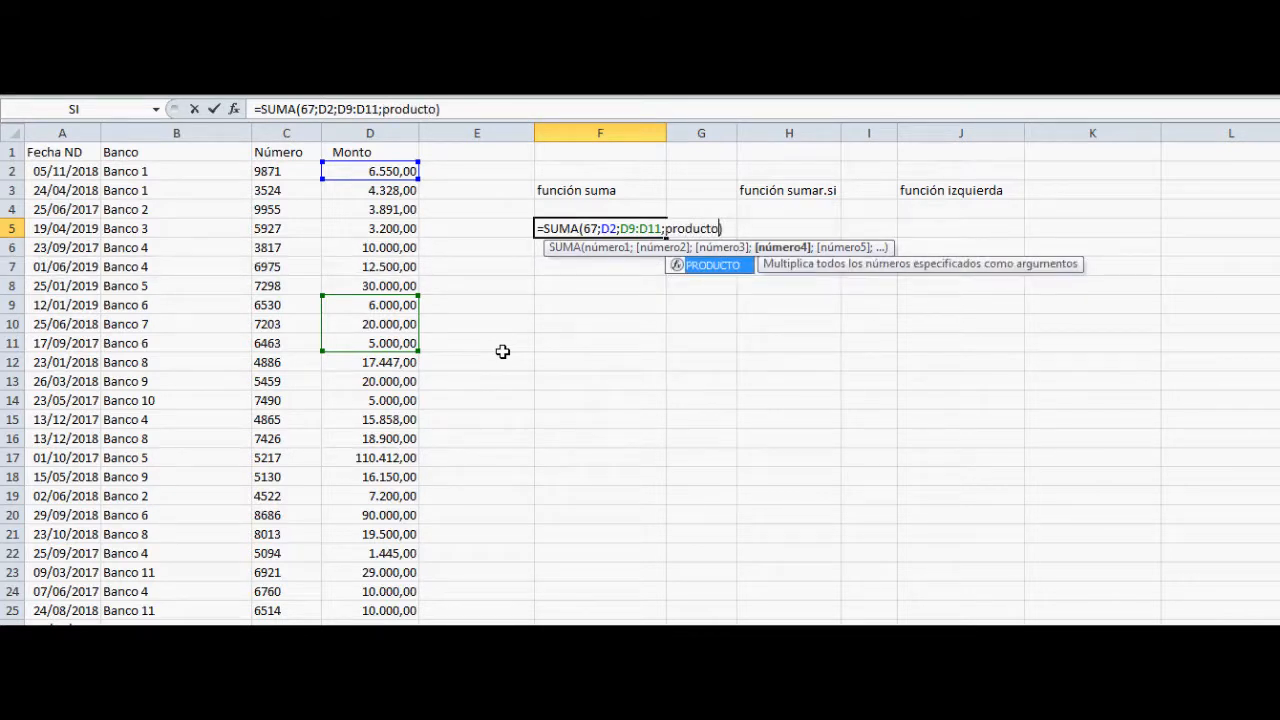
{"action": "type", "text": "("}
{"action": "key", "text": "Left"}
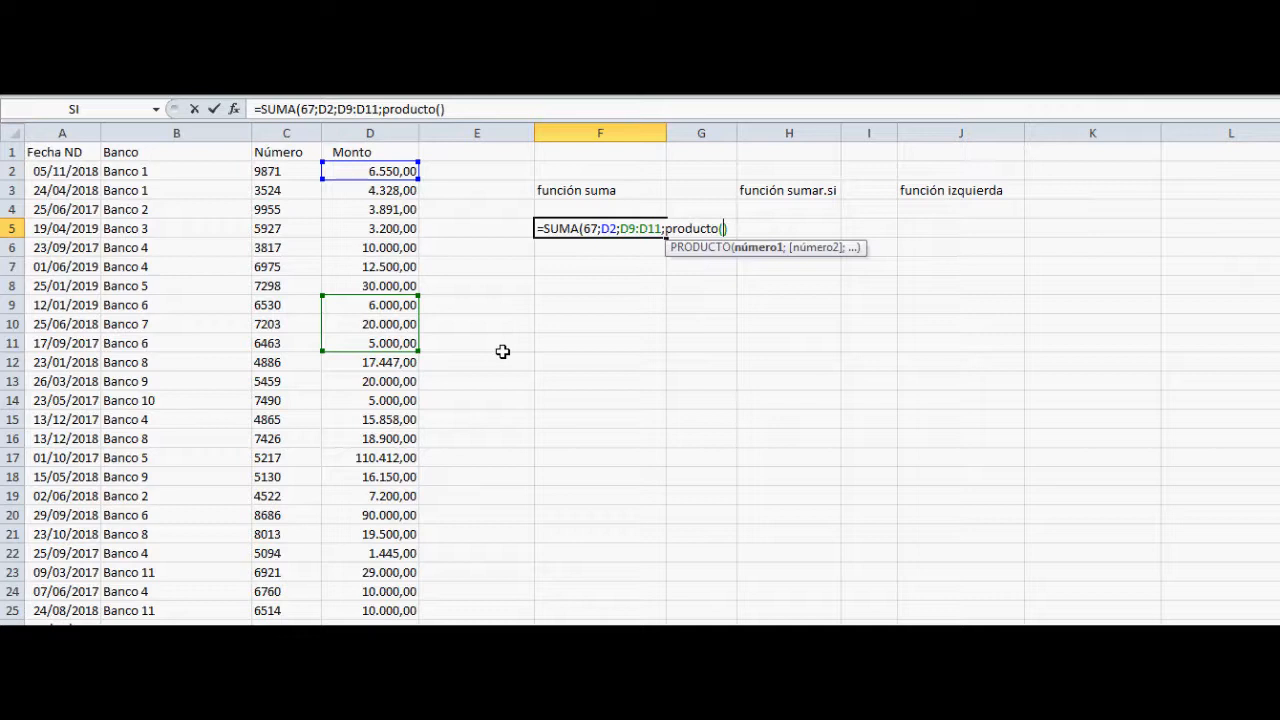
{"action": "type", "text": "12;3"}
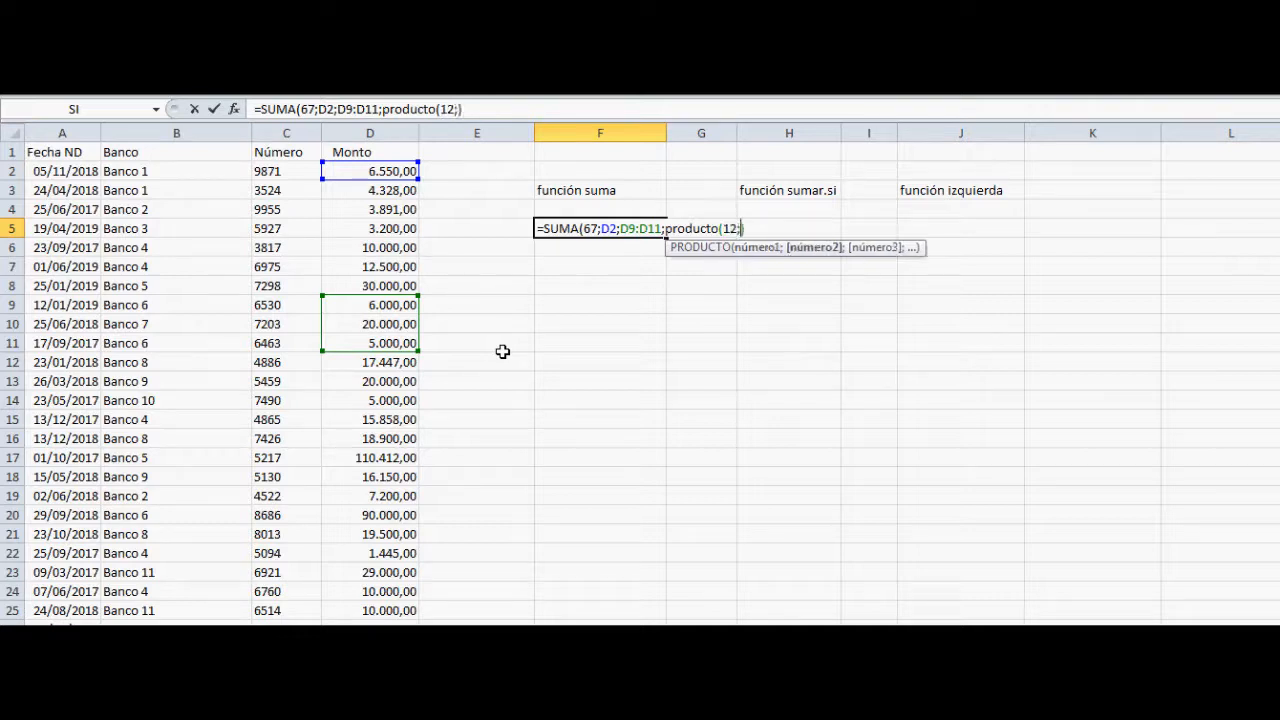
{"action": "type", "text": ")"}
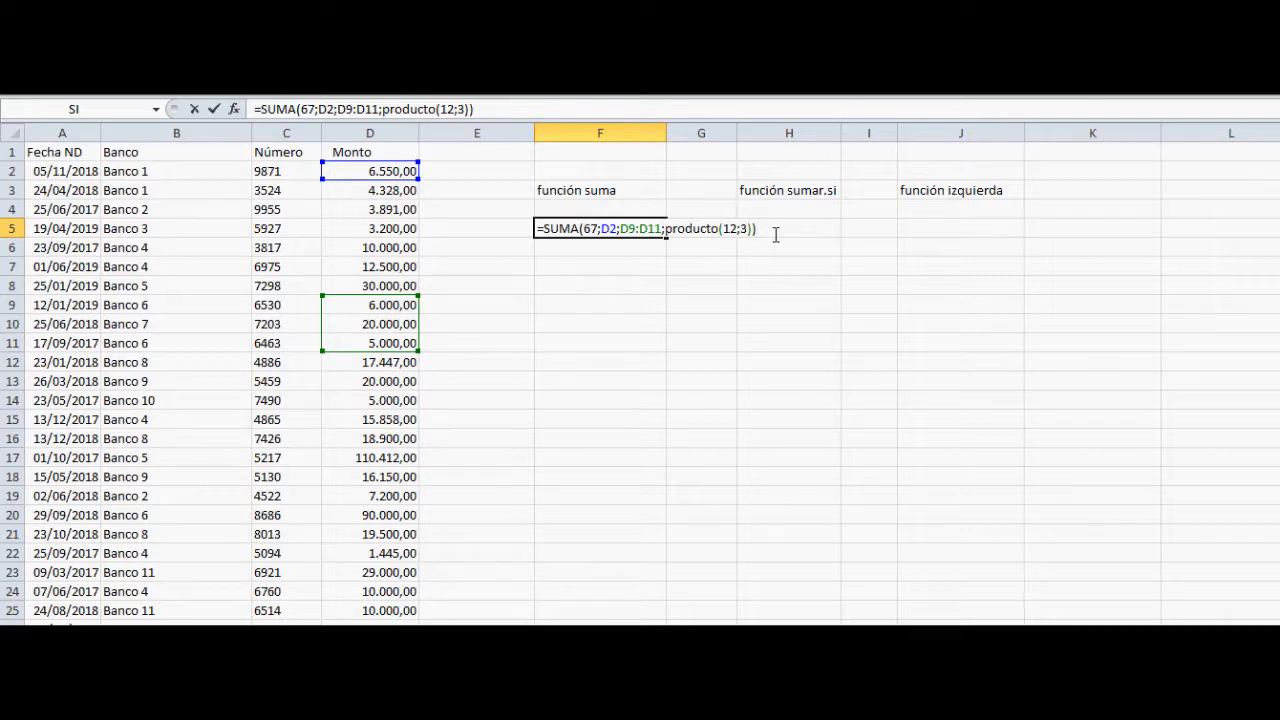
Examine the nested PRODUCTO(12;3) in F5's formula with the argument hints, from the function name to its second argument.
{"action": "key", "text": "Left"}
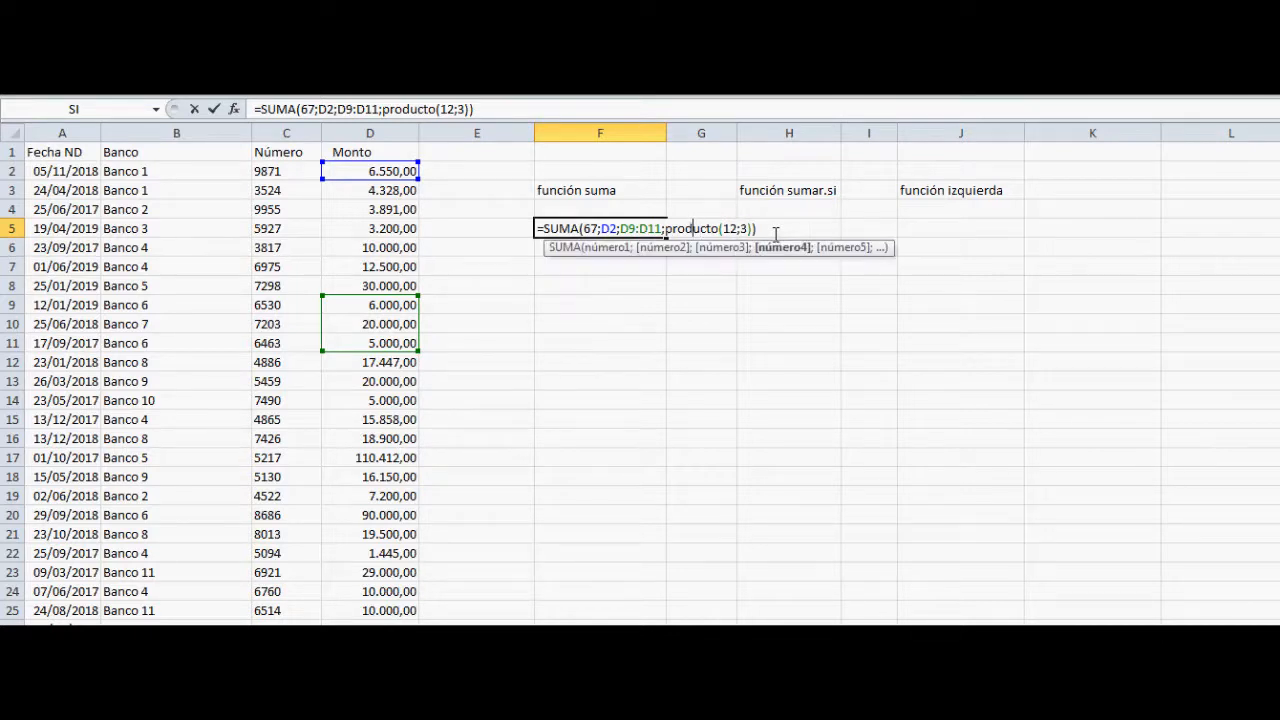
{"action": "key", "text": "Left"}
{"action": "key", "text": "Left"}
{"action": "key", "text": "Left"}
{"action": "key", "text": "Left"}
{"action": "key", "text": "Left"}
{"action": "key", "text": "Right"}
{"action": "key", "text": "Right"}
{"action": "key", "text": "Right"}
{"action": "key", "text": "Right"}
{"action": "key", "text": "Right"}
{"action": "key", "text": "Right"}
{"action": "key", "text": "Right"}
{"action": "key", "text": "Right"}
{"action": "key", "text": "Right"}
{"action": "key", "text": "Right"}
{"action": "key", "text": "Right"}
{"action": "key", "text": "Right"}
{"action": "key", "text": "Right"}
{"action": "key", "text": "Right"}
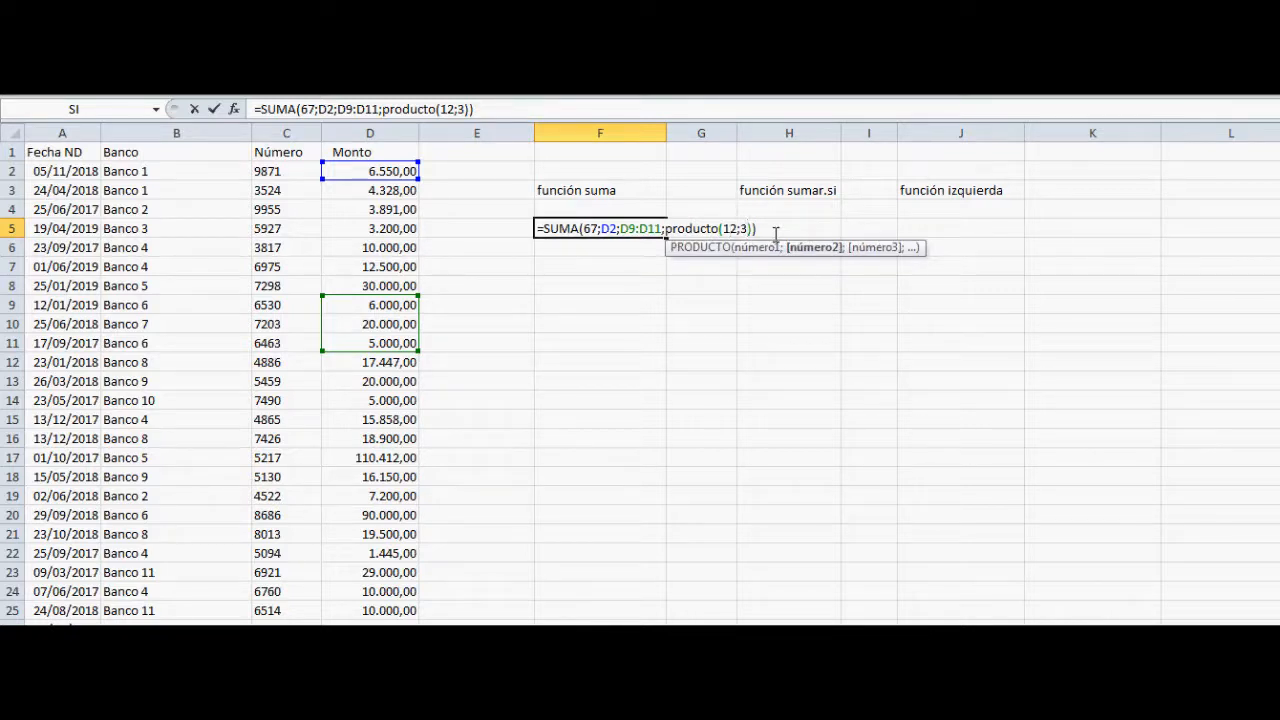
Examine the two closing parentheses ending F5's formula to see which one belongs to PRODUCTO and which to SUMA.
{"action": "key", "text": "Left"}
{"action": "key", "text": "Left"}
{"action": "key", "text": "Left"}
{"action": "key", "text": "Right"}
{"action": "key", "text": "Right"}
{"action": "key", "text": "Left"}
{"action": "key", "text": "Left"}
{"action": "key", "text": "Right"}
{"action": "key", "text": "Right"}
{"action": "key", "text": "Right"}
{"action": "key", "text": "Left"}
{"action": "key", "text": "Left"}
{"action": "key", "text": "Left"}
{"action": "key", "text": "Left"}
{"action": "key", "text": "Right"}
{"action": "key", "text": "Right"}
{"action": "key", "text": "Right"}
{"action": "key", "text": "Right"}
{"action": "key", "text": "Right"}
{"action": "key", "text": "Right"}
{"action": "key", "text": "Left"}
{"action": "key", "text": "Right"}
{"action": "key", "text": "Left"}
{"action": "key", "text": "Left"}
{"action": "key", "text": "Left"}
{"action": "key", "text": "Left"}
{"action": "key", "text": "Left"}
{"action": "key", "text": "Right"}
{"action": "key", "text": "Right"}
{"action": "key", "text": "Right"}
{"action": "key", "text": "Right"}
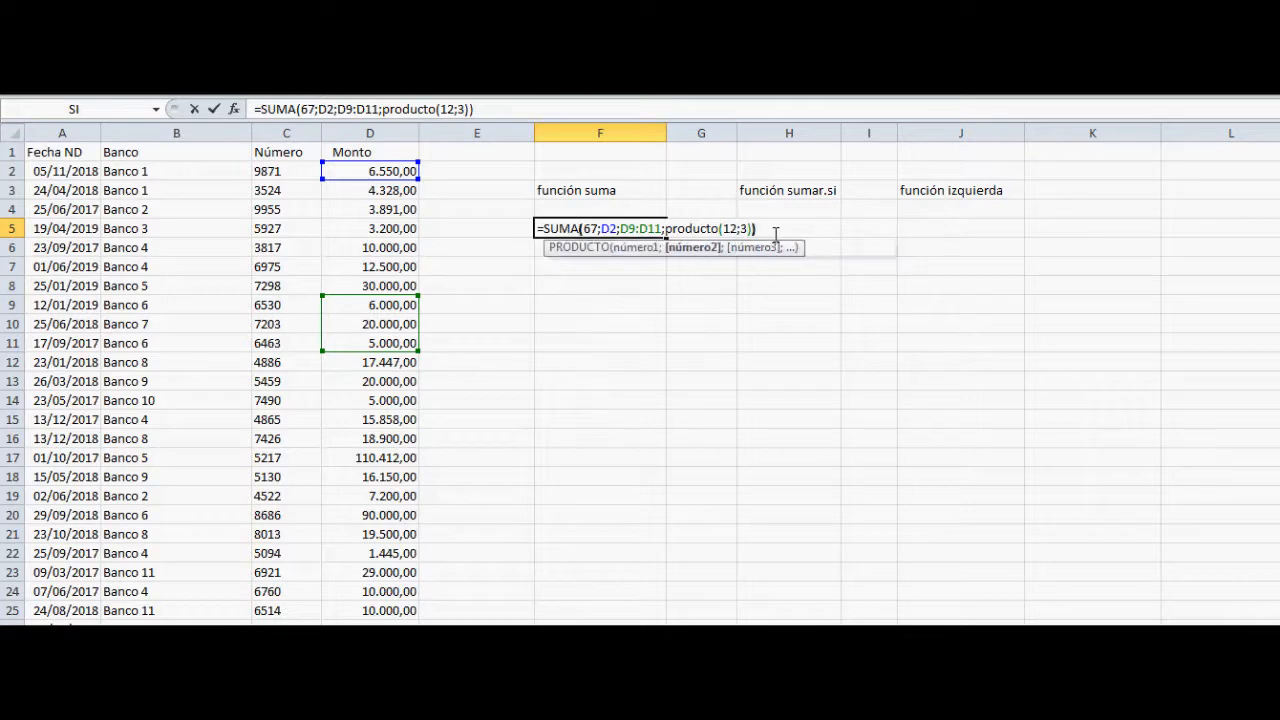
{"action": "key", "text": "Right"}
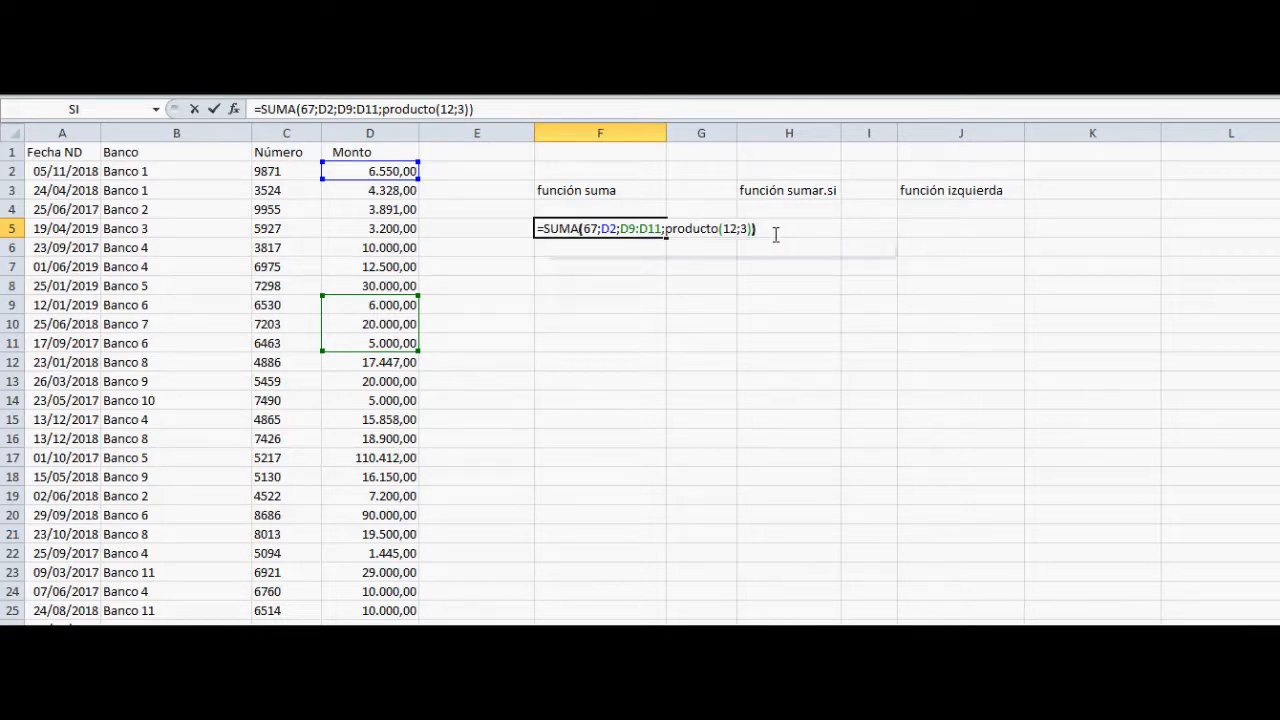
Review F5's formula from SUMA's opening parenthesis through its arguments up to the first argument of PRODUCTO.
{"action": "key", "text": "Left"}
{"action": "key", "text": "Left"}
{"action": "key", "text": "Left"}
{"action": "key", "text": "Left"}
{"action": "key", "text": "Left"}
{"action": "key", "text": "Left"}
{"action": "key", "text": "Left"}
{"action": "key", "text": "Left"}
{"action": "key", "text": "Left"}
{"action": "key", "text": "Left"}
{"action": "key", "text": "Left"}
{"action": "key", "text": "Left"}
{"action": "key", "text": "Left"}
{"action": "key", "text": "Left"}
{"action": "key", "text": "Left"}
{"action": "key", "text": "Left"}
{"action": "key", "text": "Left"}
{"action": "key", "text": "Left"}
{"action": "key", "text": "Left"}
{"action": "key", "text": "Left"}
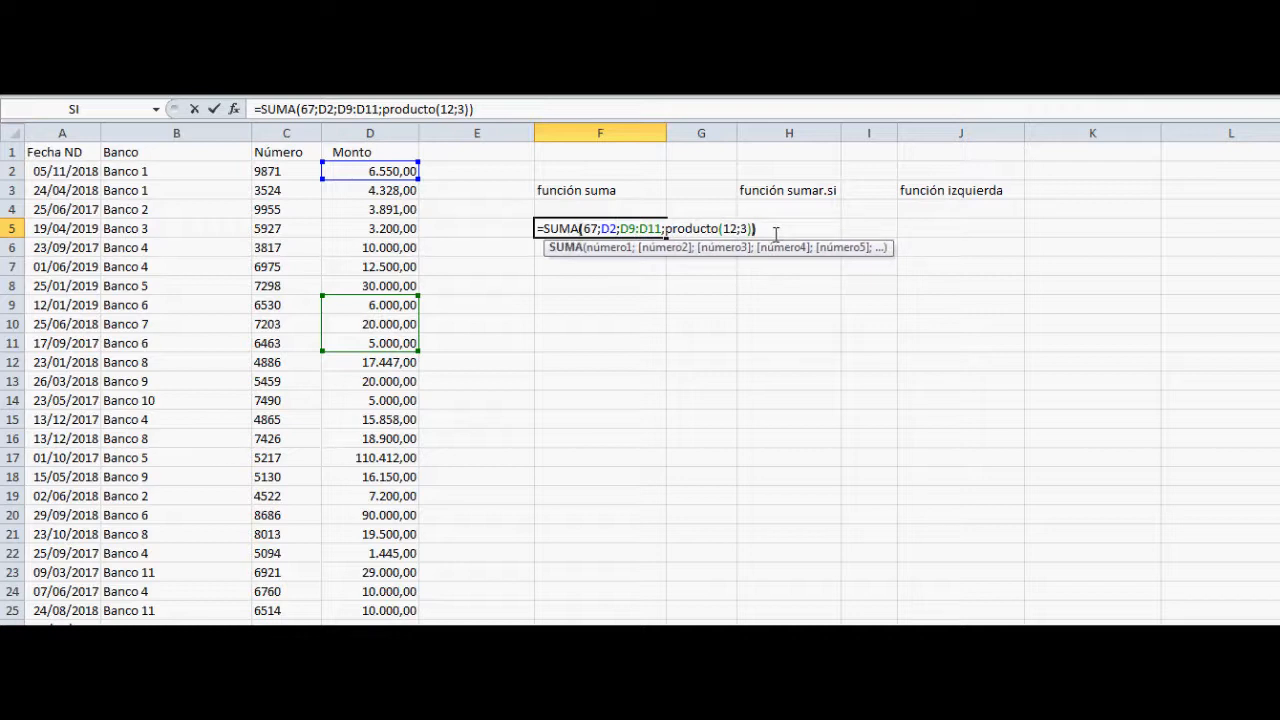
{"action": "key", "text": "Right"}
{"action": "key", "text": "Right"}
{"action": "key", "text": "Right"}
{"action": "key", "text": "Right"}
{"action": "key", "text": "Right"}
{"action": "key", "text": "Right"}
{"action": "key", "text": "Right"}
{"action": "key", "text": "Right"}
{"action": "key", "text": "Right"}
{"action": "key", "text": "Right"}
{"action": "key", "text": "Right"}
{"action": "key", "text": "Right"}
{"action": "key", "text": "Right"}
{"action": "key", "text": "Right"}
{"action": "key", "text": "Right"}
{"action": "key", "text": "Right"}
{"action": "key", "text": "Right"}
{"action": "key", "text": "Right"}
{"action": "key", "text": "Right"}
{"action": "key", "text": "Right"}
{"action": "key", "text": "Right"}
{"action": "key", "text": "Right"}
{"action": "key", "text": "Right"}
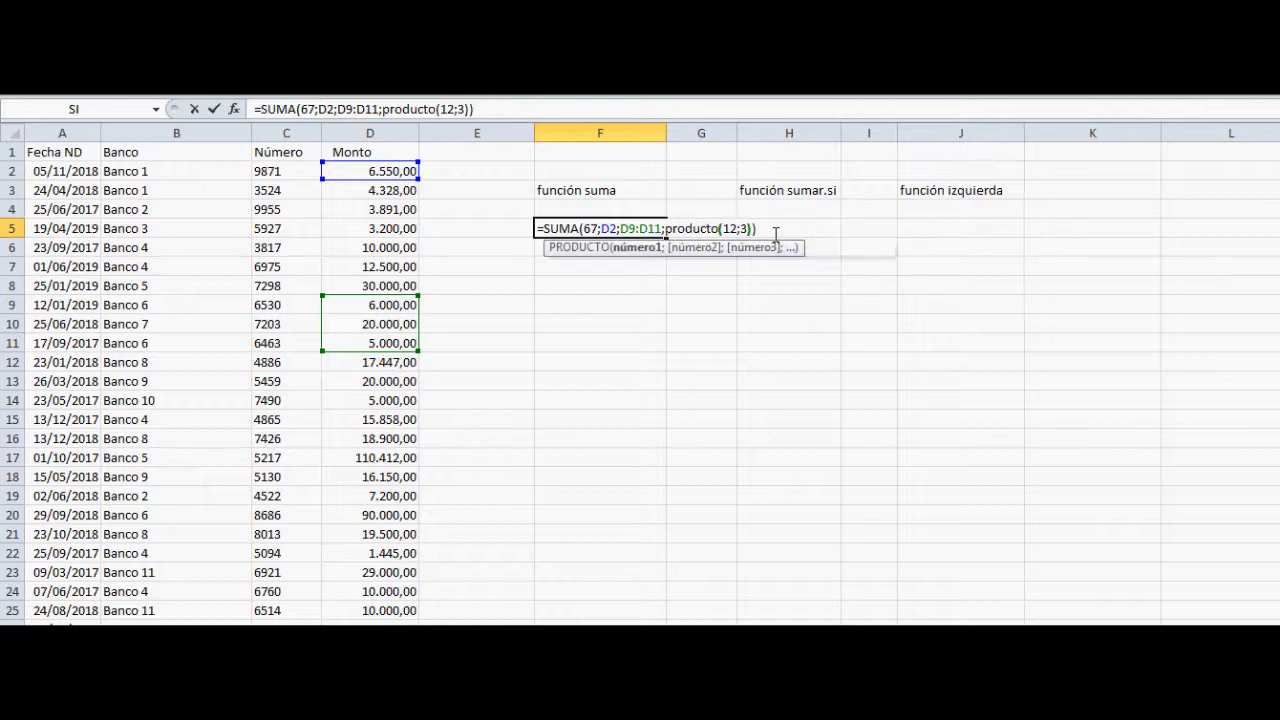
{"action": "key", "text": "Right"}
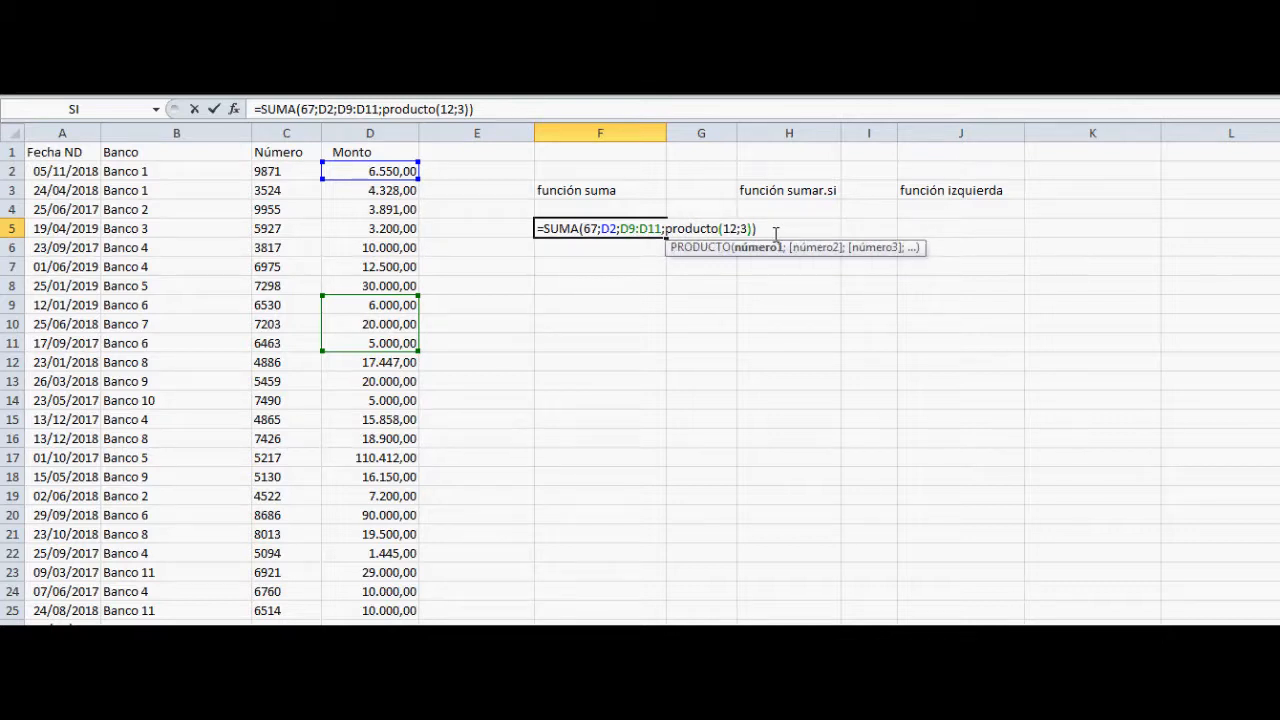
Check which SUMA argument the nested PRODUCTO function occupies in F5's formula.
{"action": "key", "text": "Left"}
{"action": "key", "text": "Left"}
{"action": "key", "text": "Left"}
{"action": "key", "text": "Left"}
{"action": "key", "text": "Left"}
{"action": "key", "text": "Left"}
{"action": "key", "text": "Left"}
{"action": "key", "text": "Left"}
{"action": "key", "text": "Left"}
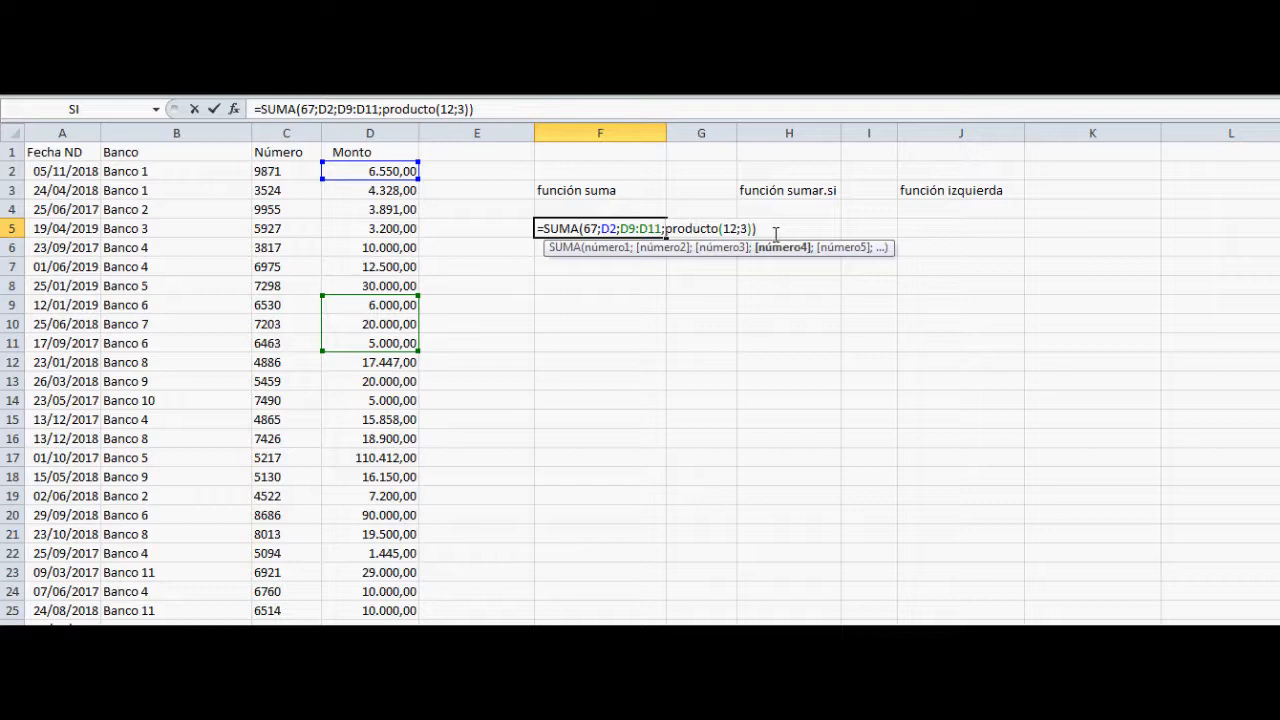
Go through the nested PRODUCTO function in F5's formula in both directions, comparing its arguments with SUMA's argument hints.
{"action": "key", "text": "Right"}
{"action": "key", "text": "Right"}
{"action": "key", "text": "Right"}
{"action": "key", "text": "Right"}
{"action": "key", "text": "Right"}
{"action": "key", "text": "Right"}
{"action": "key", "text": "Right"}
{"action": "key", "text": "Right"}
{"action": "key", "text": "Right"}
{"action": "key", "text": "Right"}
{"action": "key", "text": "Left"}
{"action": "key", "text": "Left"}
{"action": "key", "text": "Left"}
{"action": "key", "text": "Left"}
{"action": "key", "text": "Left"}
{"action": "key", "text": "Left"}
{"action": "key", "text": "Left"}
{"action": "key", "text": "Left"}
{"action": "key", "text": "Left"}
{"action": "key", "text": "Left"}
Highlight the whole nested producto(12;3) in F5's formula to examine it as a single SUMA argument.
{"action": "key", "text": "shift+Right"}
{"action": "key", "text": "shift+Right"}
{"action": "key", "text": "shift+Right"}
{"action": "key", "text": "shift+Right"}
{"action": "key", "text": "shift+Right"}
{"action": "key", "text": "shift+Right"}
{"action": "key", "text": "shift+Right"}
{"action": "key", "text": "shift+Right"}
{"action": "key", "text": "shift+Right"}
{"action": "key", "text": "shift+Right"}
{"action": "key", "text": "shift+Right"}
{"action": "key", "text": "shift+Right"}
{"action": "key", "text": "shift+Right"}
{"action": "key", "text": "shift+Right"}
{"action": "key", "text": "shift+Right"}
{"action": "key", "text": "Left"}
{"action": "key", "text": "Left"}
{"action": "key", "text": "Left"}
{"action": "key", "text": "Left"}
{"action": "key", "text": "Left"}
{"action": "key", "text": "Left"}
{"action": "key", "text": "Left"}
{"action": "key", "text": "Left"}
{"action": "key", "text": "Left"}
{"action": "key", "text": "Left"}
{"action": "key", "text": "Left"}
{"action": "key", "text": "Left"}
{"action": "key", "text": "Left"}
{"action": "key", "text": "Left"}
{"action": "key", "text": "shift+Right"}
{"action": "key", "text": "shift+Right"}
{"action": "key", "text": "shift+Right"}
{"action": "key", "text": "shift+Right"}
{"action": "key", "text": "shift+Right"}
{"action": "key", "text": "shift+Right"}
{"action": "key", "text": "shift+Right"}
{"action": "key", "text": "shift+Right"}
{"action": "key", "text": "shift+Right"}
{"action": "key", "text": "shift+Right"}
{"action": "key", "text": "shift+Right"}
{"action": "key", "text": "shift+Right"}
{"action": "key", "text": "shift+Right"}
{"action": "key", "text": "shift+Right"}
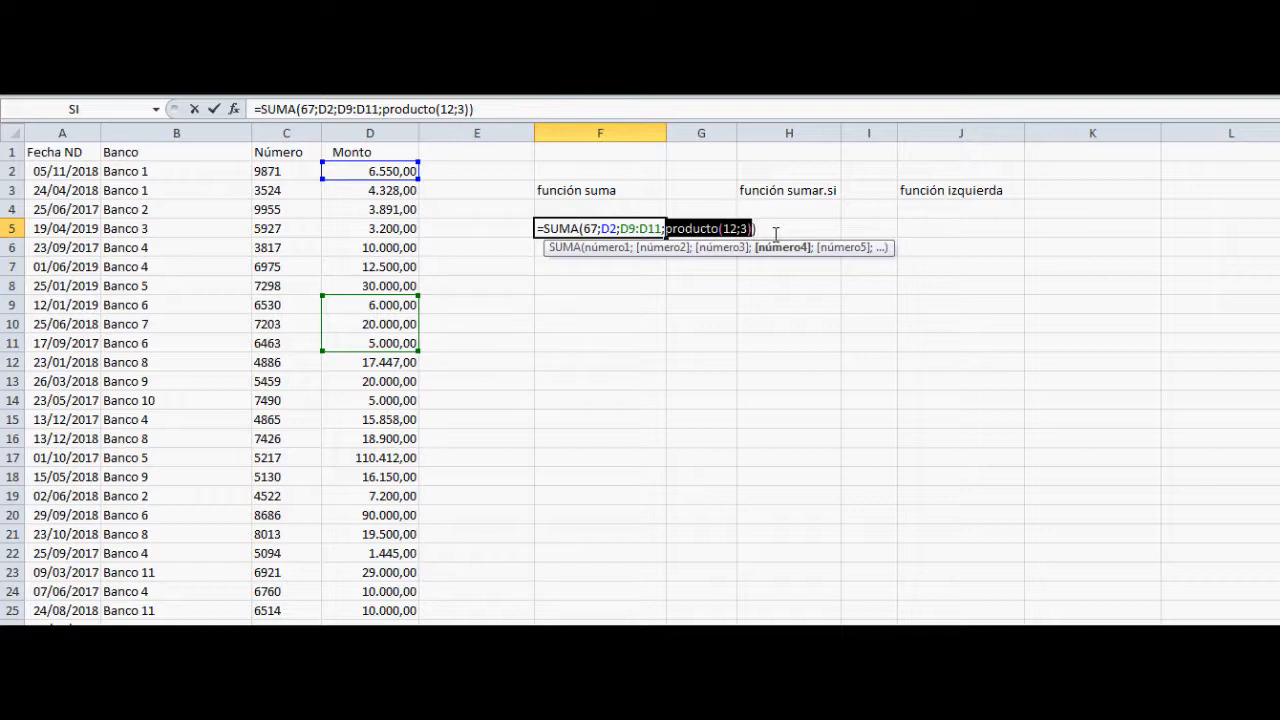
Commit the SUMA formula in F5 and select cell H5 for the función sumar.si example.
{"action": "key", "text": "Return"}
{"action": "left_click", "coordinate": [772, 233]}
{"action": "scroll", "coordinate": [474, 451], "scroll_direction": "down", "scroll_amount": 1}
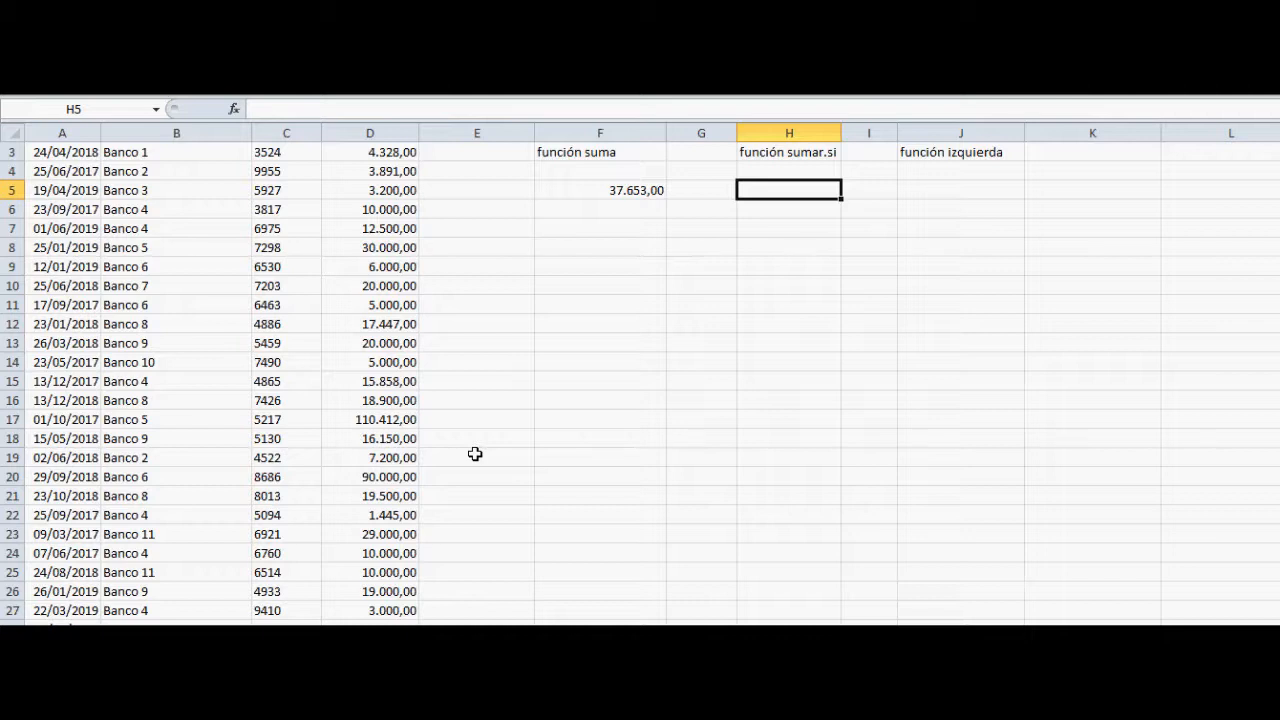
{"action": "left_click", "coordinate": [274, 634]}
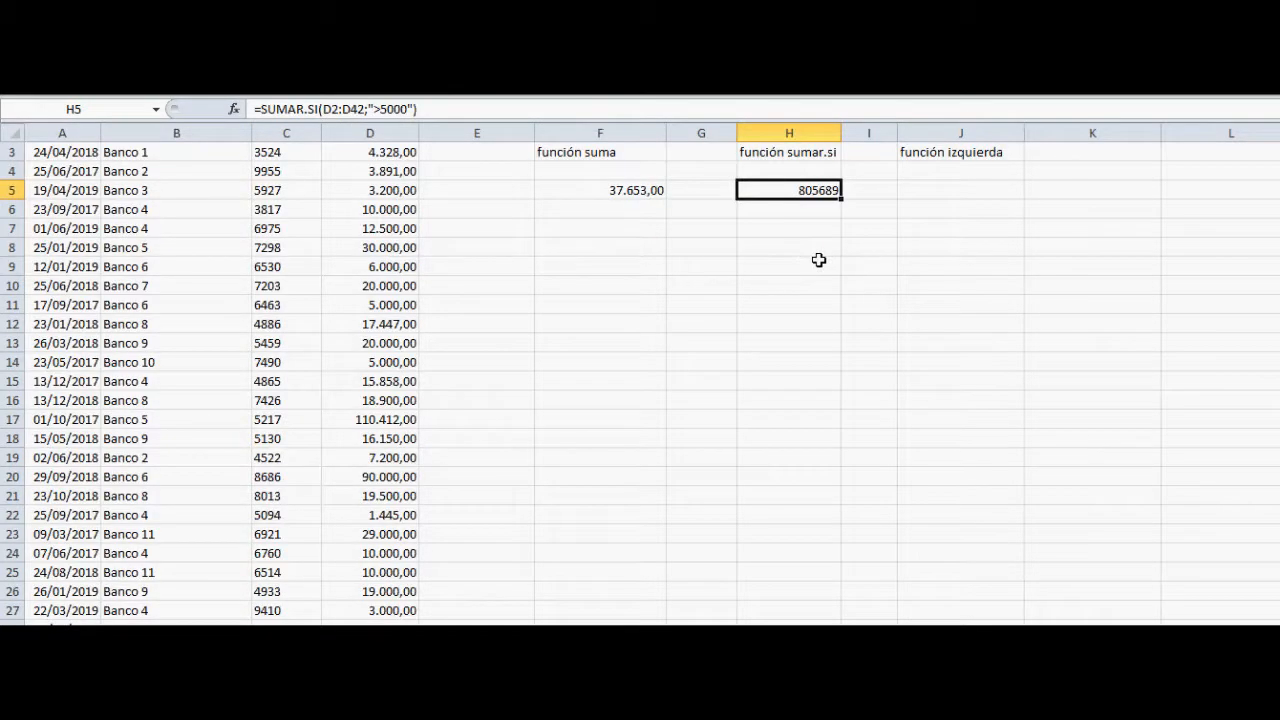
Open H5's formula for editing and highlight the function name SUMAR.SI to examine it.
{"action": "key", "text": "F2"}
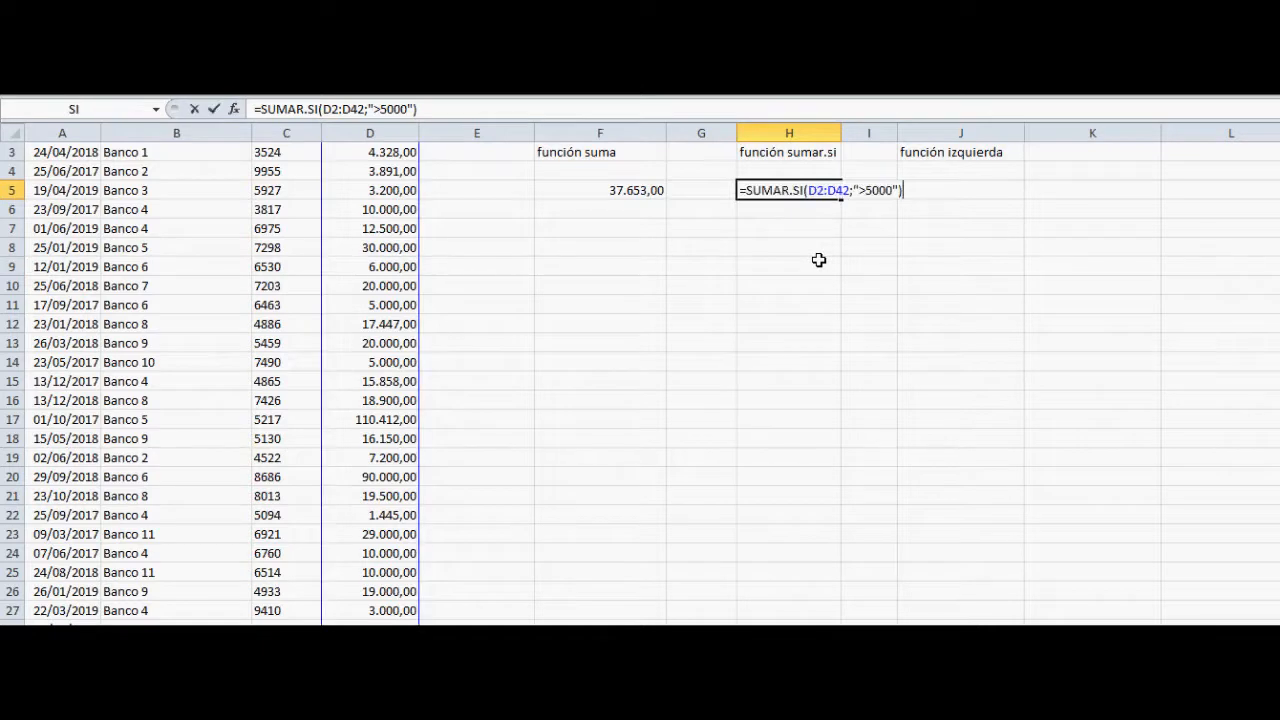
{"action": "key", "text": "Left"}
{"action": "key", "text": "Left"}
{"action": "key", "text": "Left"}
{"action": "key", "text": "Left"}
{"action": "key", "text": "Left"}
{"action": "key", "text": "Left"}
{"action": "key", "text": "Left"}
{"action": "key", "text": "Left"}
{"action": "key", "text": "Left"}
{"action": "key", "text": "Left"}
{"action": "key", "text": "Left"}
{"action": "key", "text": "Left"}
{"action": "key", "text": "Left"}
{"action": "key", "text": "Left"}
{"action": "key", "text": "Left"}
{"action": "key", "text": "Left"}
{"action": "key", "text": "Left"}
{"action": "key", "text": "Left"}
{"action": "key", "text": "Left"}
{"action": "key", "text": "Left"}
{"action": "key", "text": "Right"}
{"action": "key", "text": "shift+Right"}
{"action": "key", "text": "shift+Right"}
{"action": "key", "text": "shift+Right"}
{"action": "key", "text": "shift+Right"}
{"action": "key", "text": "shift+Right"}
{"action": "key", "text": "shift+Right"}
{"action": "key", "text": "shift+Right"}
{"action": "key", "text": "shift+Right"}
{"action": "key", "text": "shift+Right"}
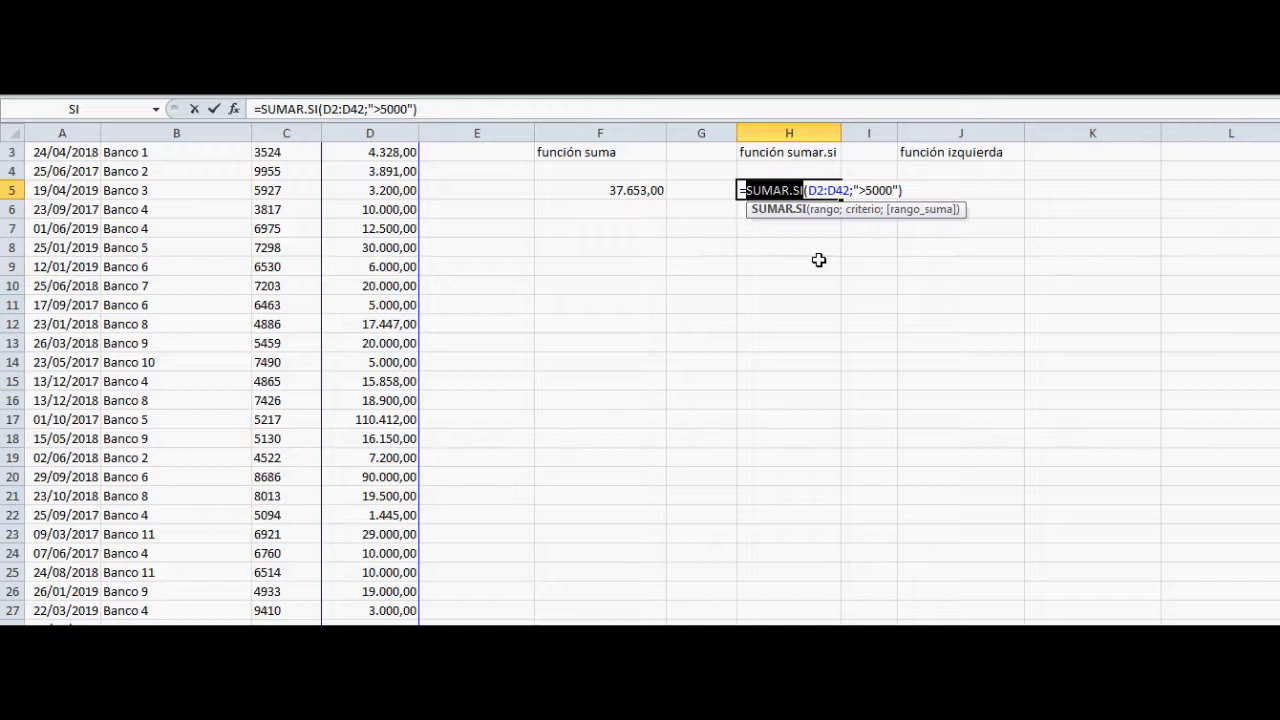
Highlight H5's formula from the equals sign through SUMAR.SI's opening parenthesis.
{"action": "key", "text": "Right"}
{"action": "key", "text": "shift+Left"}
{"action": "key", "text": "shift+Left"}
{"action": "key", "text": "shift+Left"}
{"action": "key", "text": "shift+Left"}
{"action": "key", "text": "shift+Left"}
{"action": "key", "text": "shift+Left"}
{"action": "key", "text": "shift+Left"}
{"action": "key", "text": "shift+Left"}
{"action": "key", "text": "shift+Left"}
{"action": "key", "text": "shift+Left"}
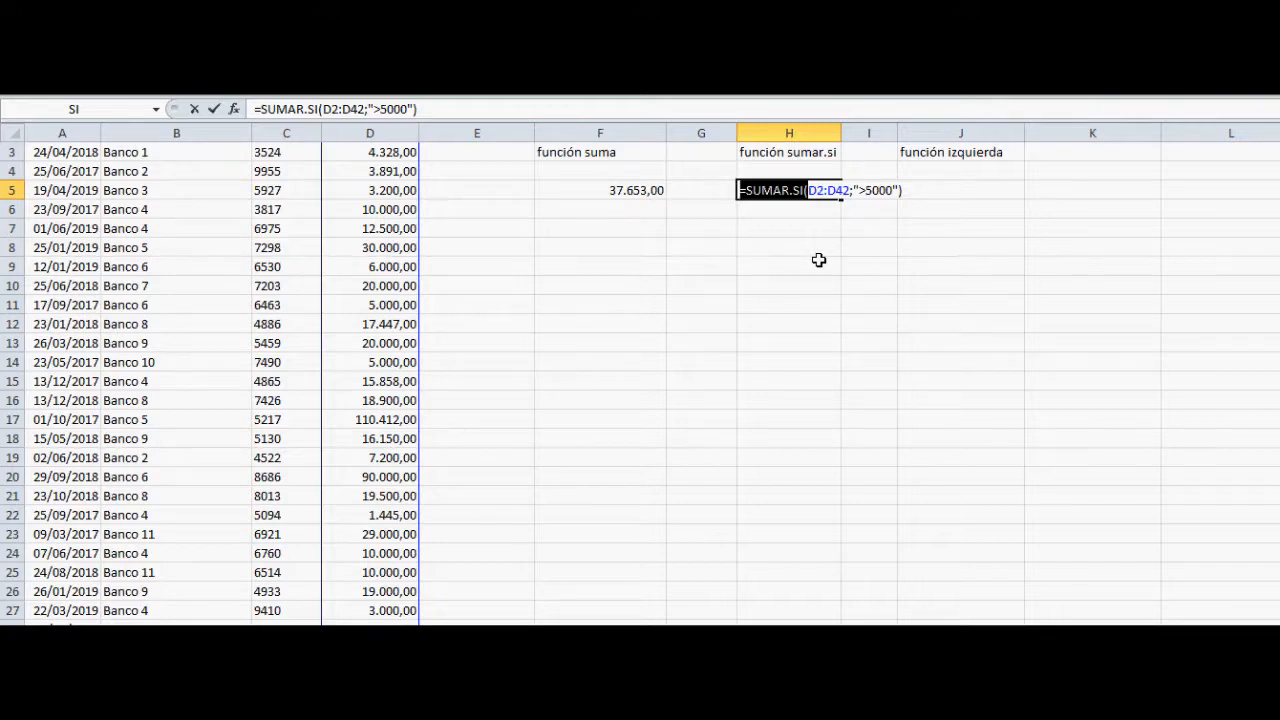
Examine the rango argument D2:D42 and the start of the criterio argument in H5's SUMAR.SI formula.
{"action": "key", "text": "Right"}
{"action": "key", "text": "Right"}
{"action": "key", "text": "Right"}
{"action": "key", "text": "Right"}
{"action": "key", "text": "Right"}
{"action": "key", "text": "Right"}
{"action": "key", "text": "Right"}
{"action": "key", "text": "Right"}
{"action": "key", "text": "Right"}
{"action": "key", "text": "Right"}
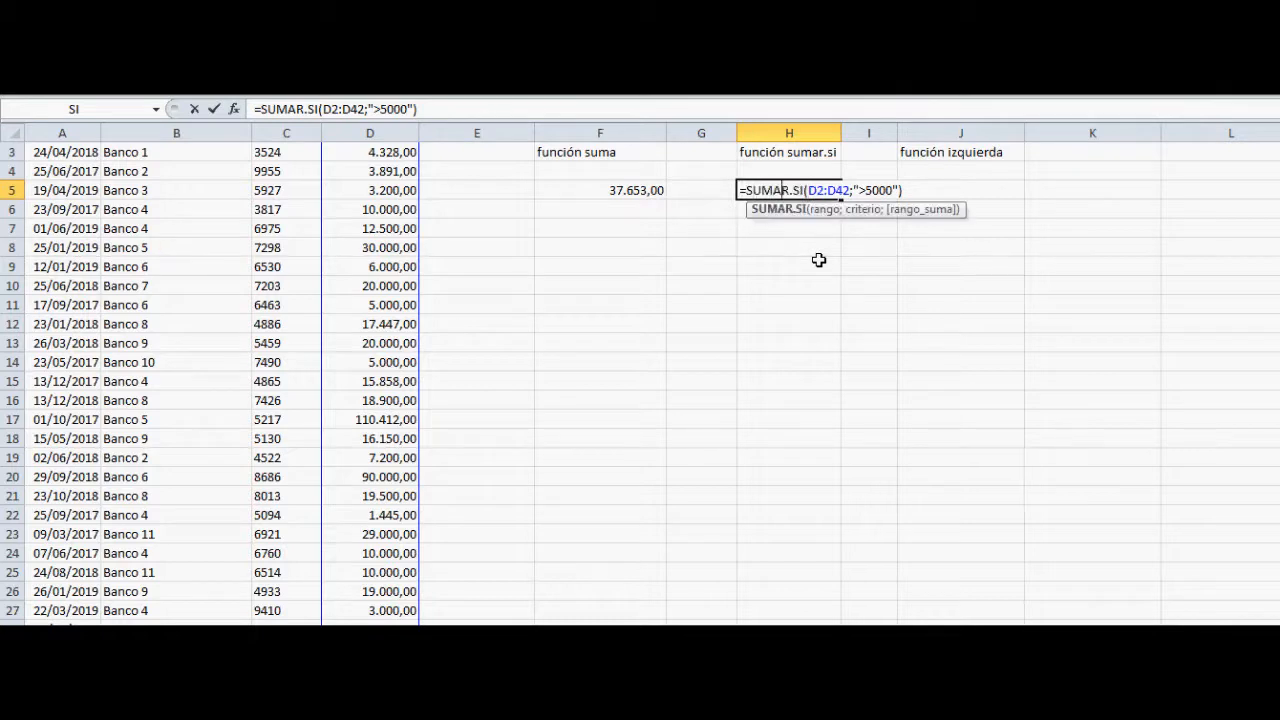
{"action": "key", "text": "Right"}
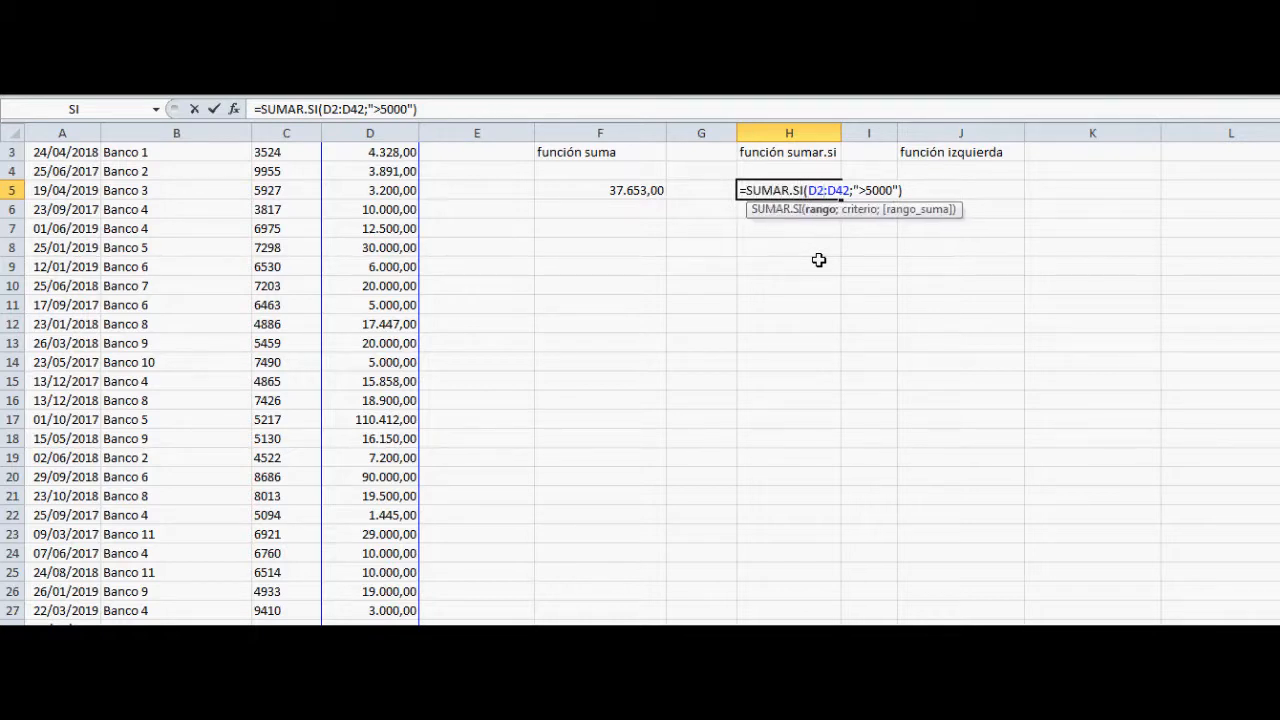
{"action": "key", "text": "Right"}
{"action": "key", "text": "Right"}
{"action": "key", "text": "Right"}
{"action": "key", "text": "Right"}
{"action": "key", "text": "Right"}
{"action": "key", "text": "Right"}
{"action": "key", "text": "Right"}
{"action": "key", "text": "Right"}
{"action": "key", "text": "Right"}
{"action": "key", "text": "Right"}
{"action": "key", "text": "Right"}
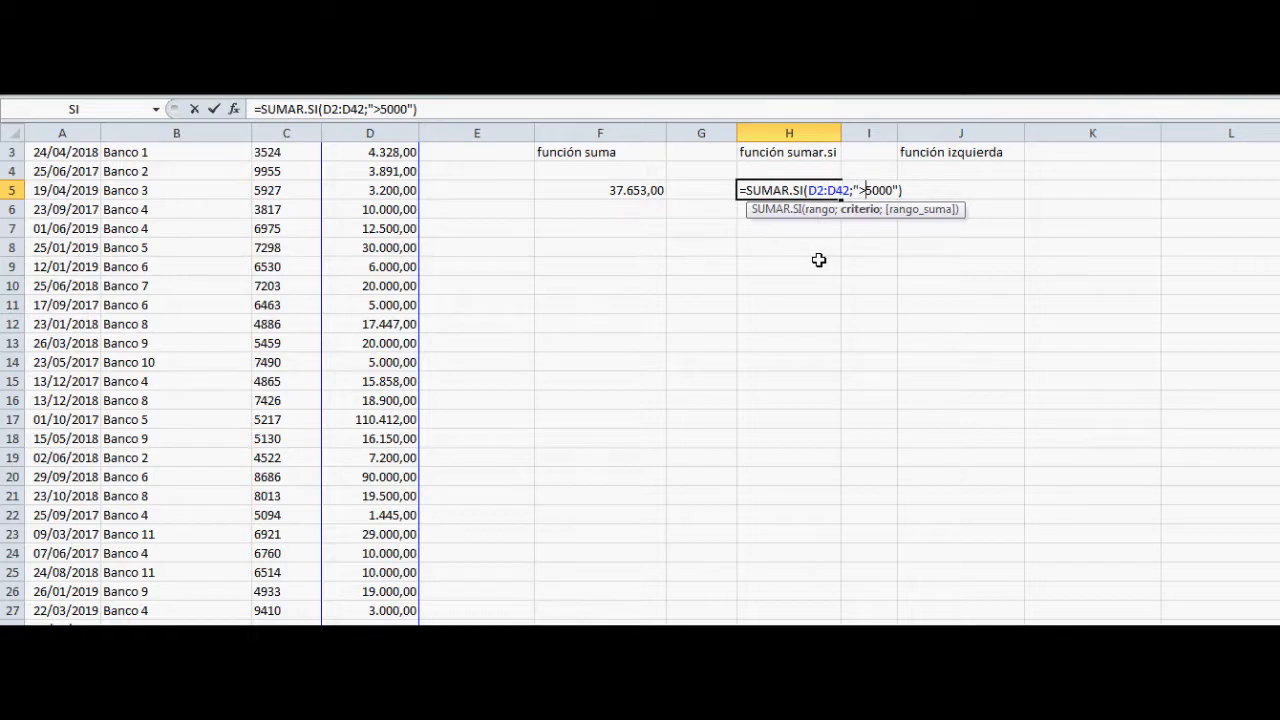
Set the criterion of H5's SUMAR.SI formula to ">50000" and commit the formula.
{"action": "type", "text": "0"}
{"action": "key", "text": "Left"}
{"action": "key", "text": "Right"}
{"action": "key", "text": "Left"}
{"action": "key", "text": "shift+Right"}
{"action": "key", "text": "shift+Right"}
{"action": "key", "text": "shift+Right"}
{"action": "key", "text": "shift+Right"}
{"action": "key", "text": "shift+Right"}
{"action": "key", "text": "shift+Right"}
{"action": "key", "text": "Right"}
{"action": "key", "text": "Left"}
{"action": "key", "text": "Left"}
{"action": "key", "text": "Right"}
{"action": "key", "text": "Right"}
{"action": "key", "text": "Right"}
{"action": "key", "text": "Right"}
{"action": "key", "text": "Right"}
{"action": "key", "text": "shift+Right"}
{"action": "key", "text": "Return"}
{"action": "key", "text": "Up"}
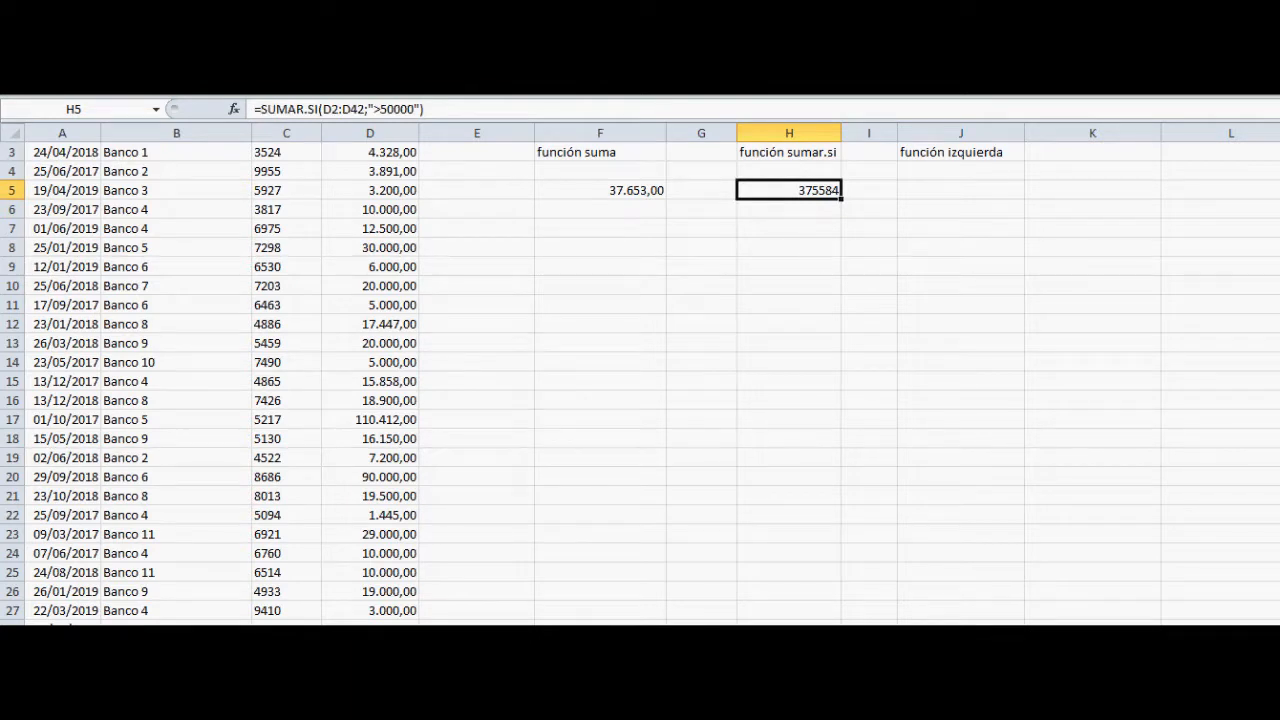
Review the range D2:D42 used by H5's SUMAR.SI formula, checking the Monto values down to the last data row.
{"action": "scroll", "coordinate": [390, 318], "scroll_direction": "up", "scroll_amount": 1}
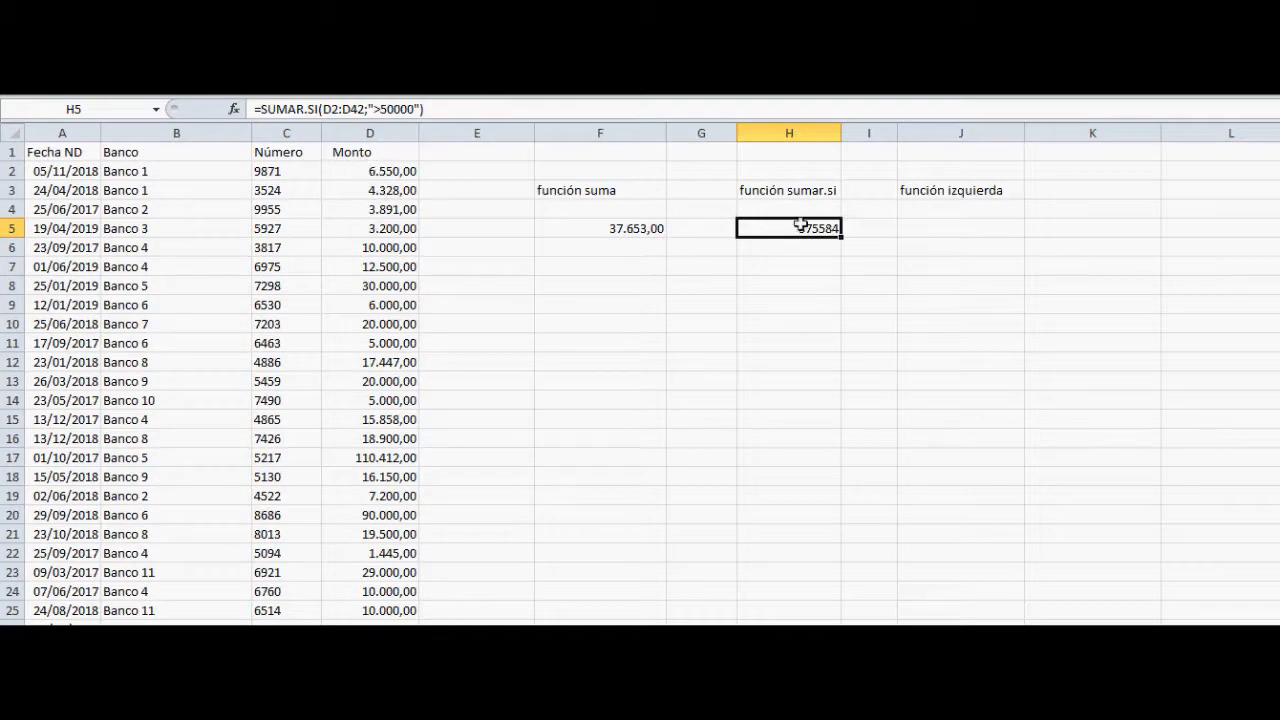
{"action": "key", "text": "F2"}
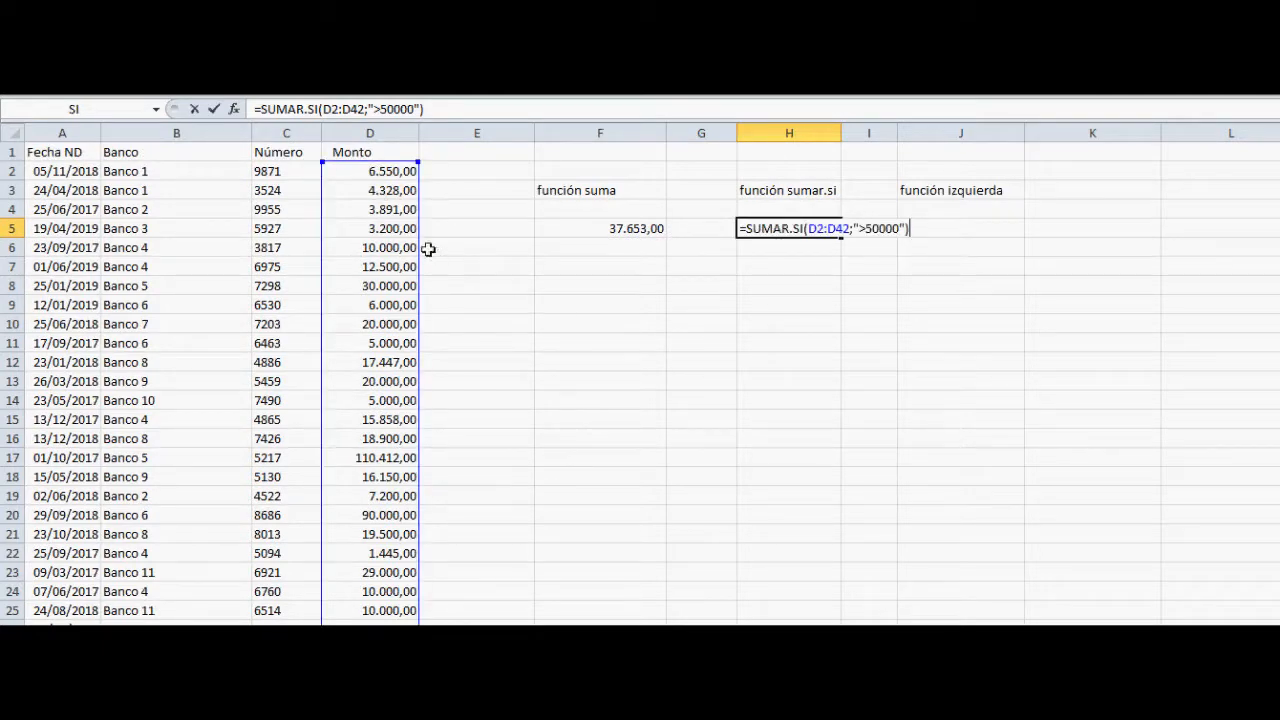
{"action": "key", "text": "Return"}
{"action": "key", "text": "Up"}
{"action": "key", "text": "F2"}
{"action": "key", "text": "Return"}
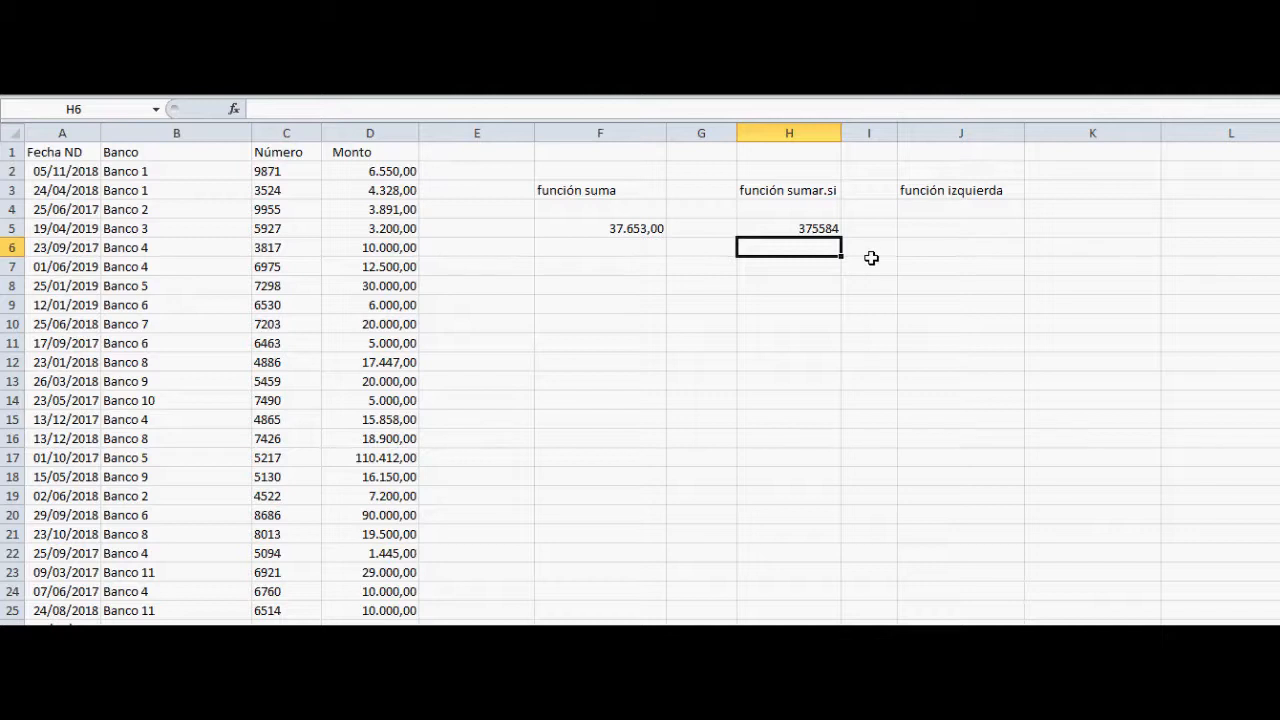
{"action": "scroll", "coordinate": [511, 369], "scroll_direction": "down", "scroll_amount": 8}
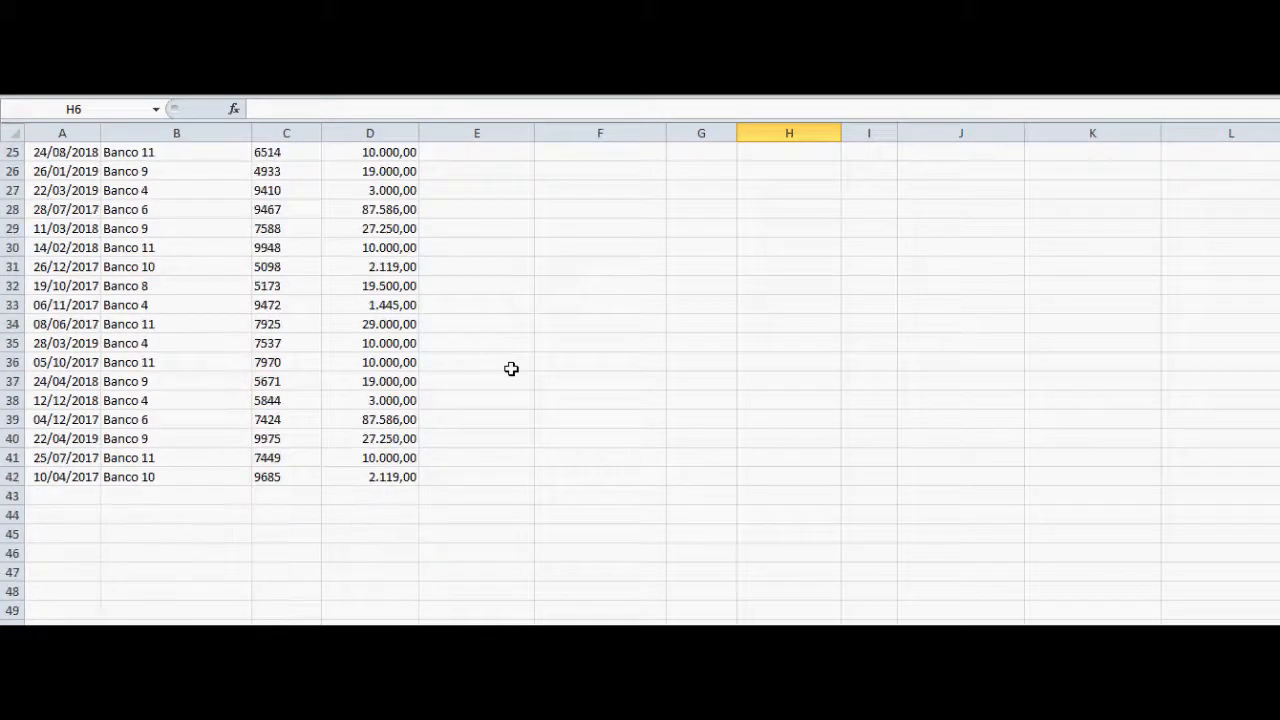
Check the Monto values in column D that exceed 50.000, from row 39 back up through rows 28, 20 and 17.
{"action": "left_click", "coordinate": [372, 420]}
{"action": "left_click", "coordinate": [388, 210]}
{"action": "scroll", "coordinate": [454, 277], "scroll_direction": "up", "scroll_amount": 3}
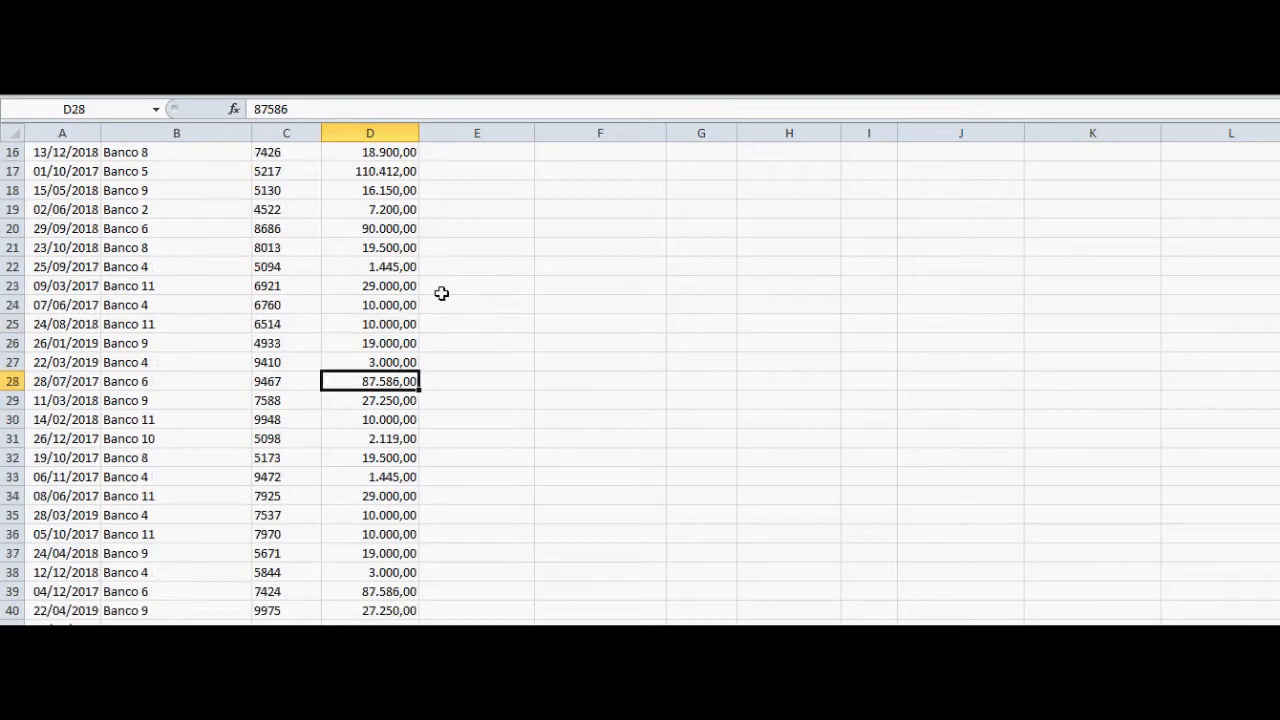
{"action": "left_click", "coordinate": [366, 230]}
{"action": "left_click", "coordinate": [360, 171]}
{"action": "scroll", "coordinate": [469, 261], "scroll_direction": "up", "scroll_amount": 5}
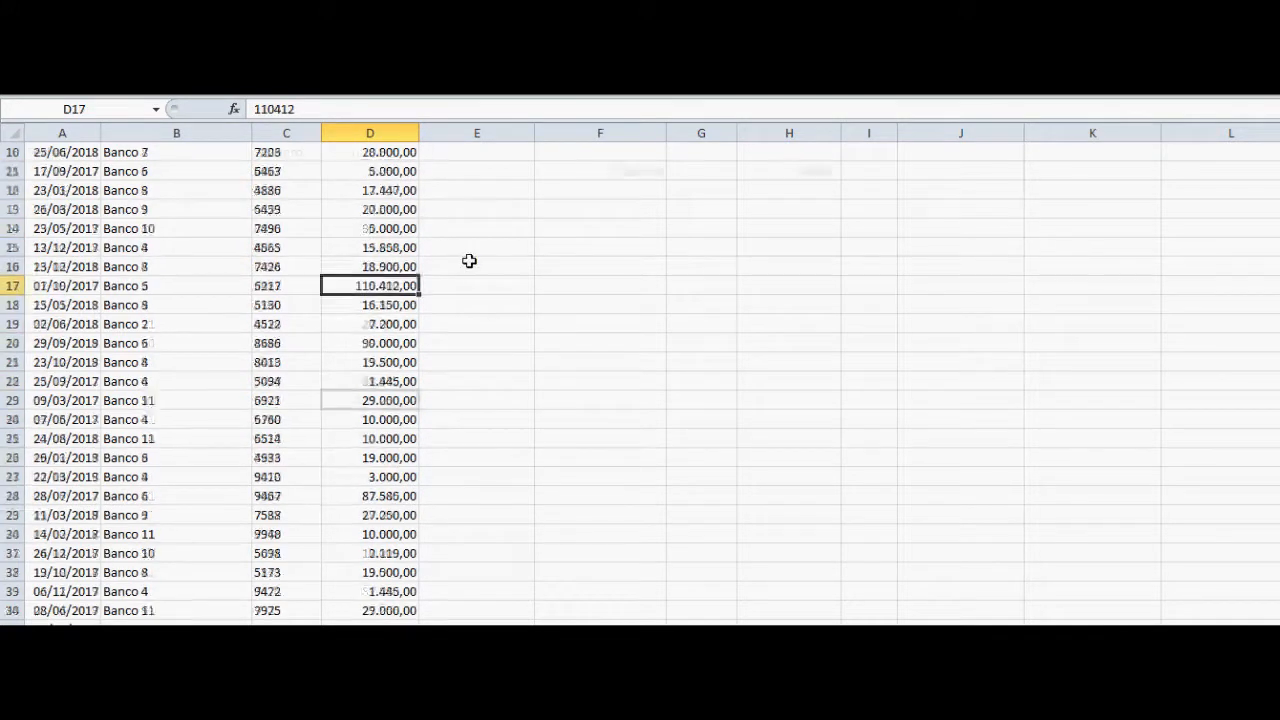
{"action": "scroll", "coordinate": [613, 490], "scroll_direction": "down", "scroll_amount": 1}
{"action": "scroll", "coordinate": [615, 487], "scroll_direction": "down", "scroll_amount": 4}
{"action": "scroll", "coordinate": [625, 486], "scroll_direction": "down", "scroll_amount": 3}
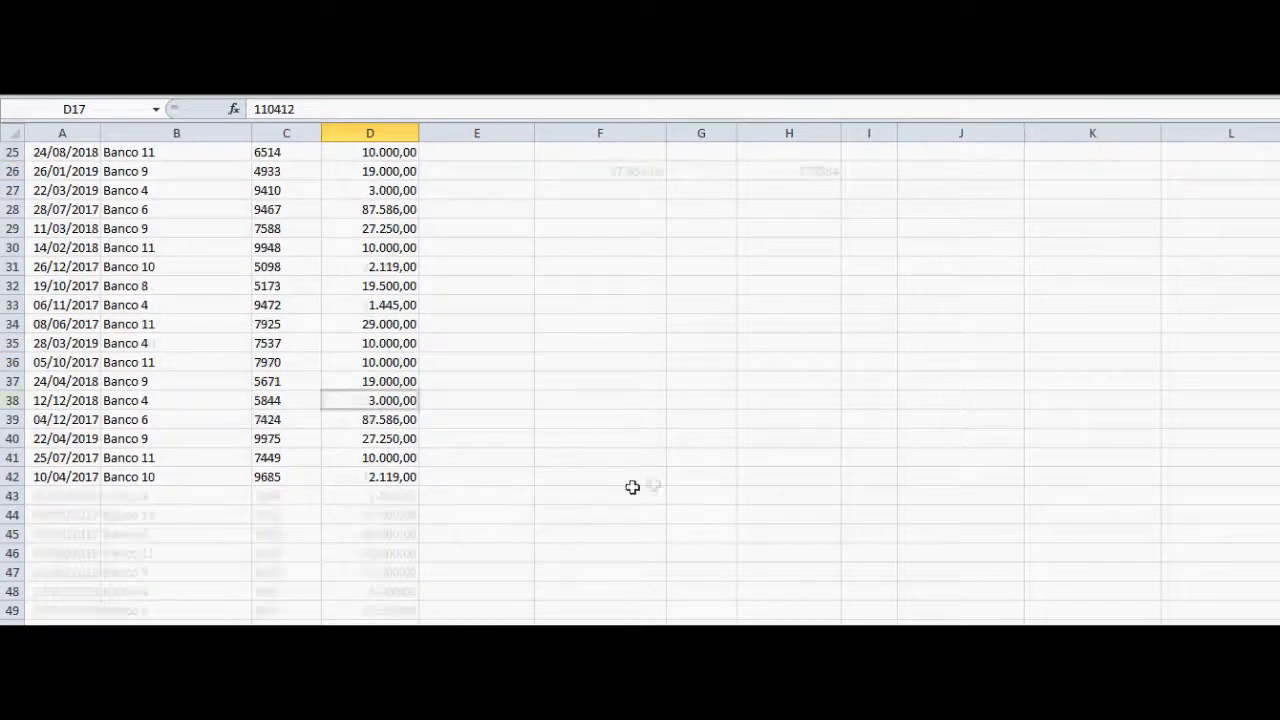
{"action": "scroll", "coordinate": [629, 486], "scroll_direction": "up", "scroll_amount": 8}
Open H5's formula and highlight both SUMAR.SI arguments, D2:D42 and ">50000", inside the parentheses.
{"action": "left_click", "coordinate": [803, 230]}
{"action": "double_click", "coordinate": [801, 230]}
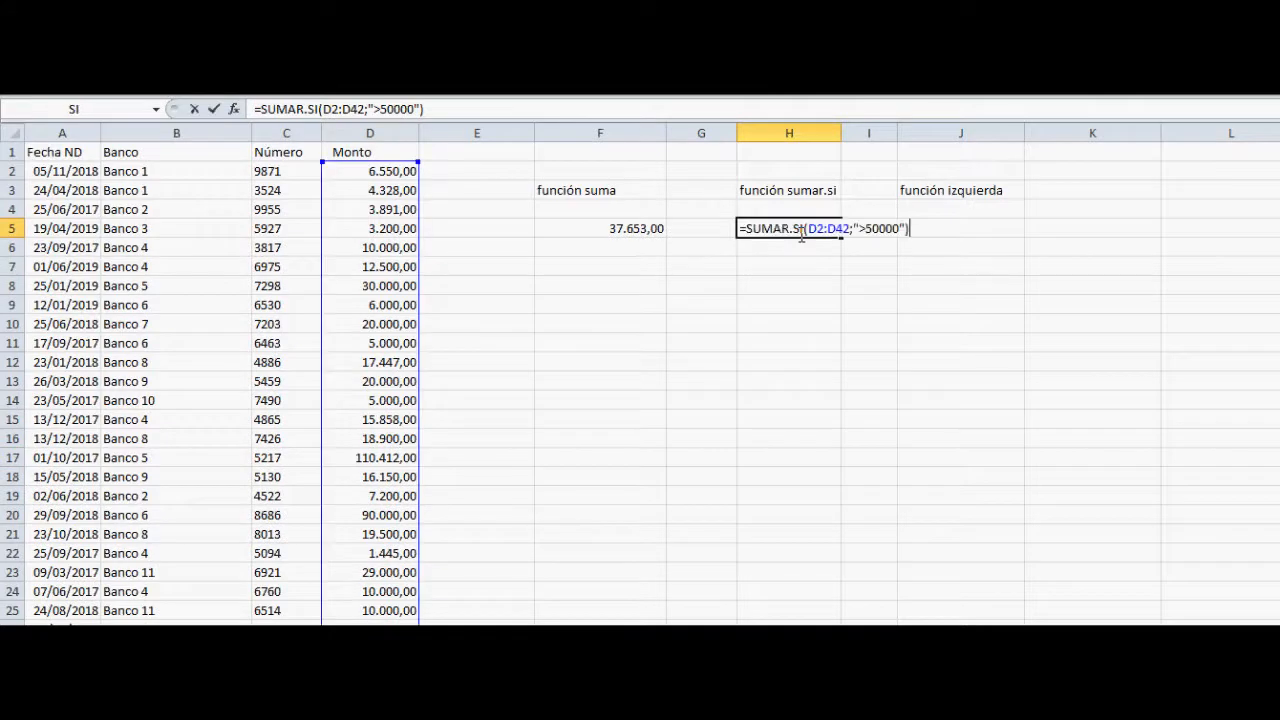
{"action": "key", "text": "Left"}
{"action": "key", "text": "Left"}
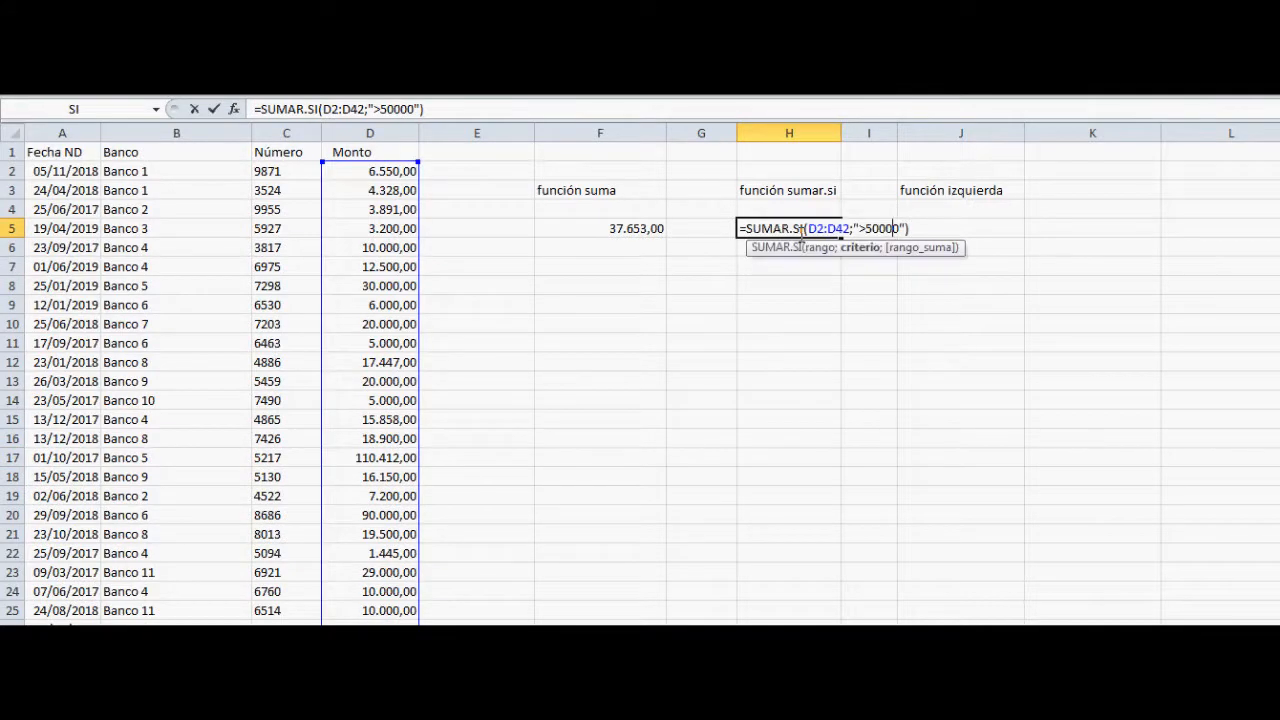
{"action": "key", "text": "Left"}
{"action": "key", "text": "Left"}
{"action": "key", "text": "Left"}
{"action": "key", "text": "Left"}
{"action": "key", "text": "Left"}
{"action": "key", "text": "Left"}
{"action": "key", "text": "Left"}
{"action": "key", "text": "Left"}
{"action": "key", "text": "Left"}
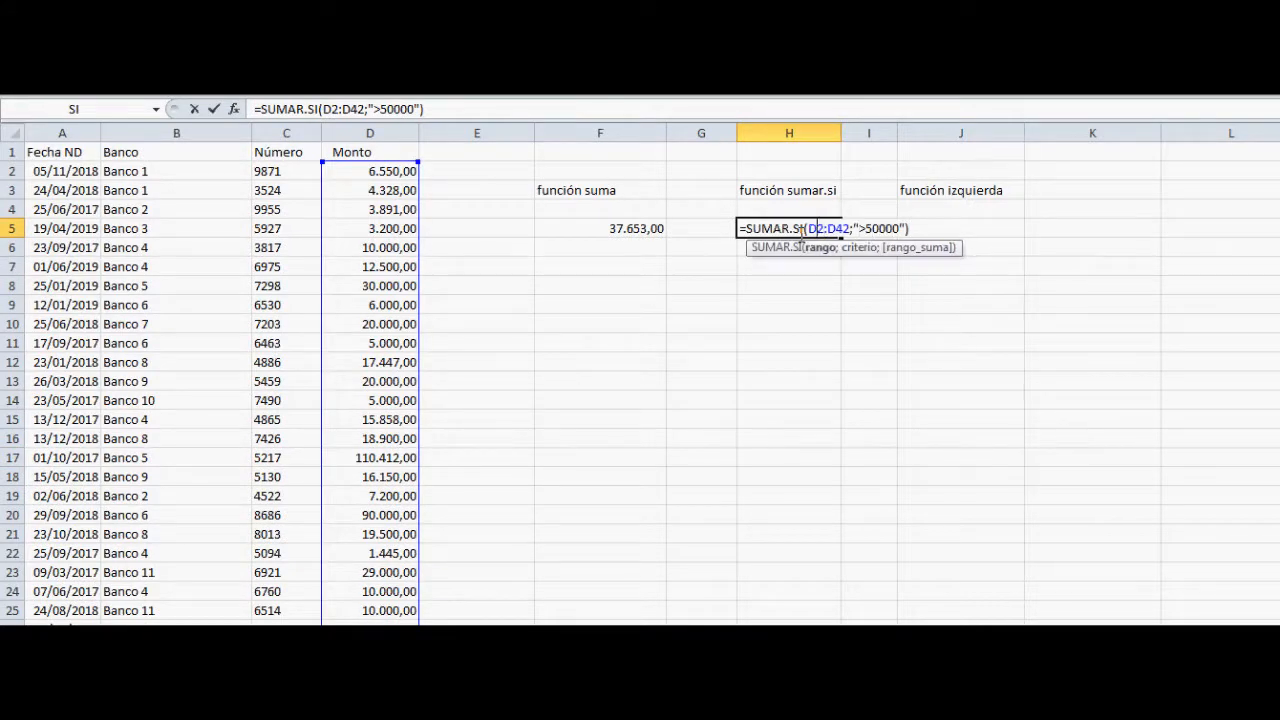
{"action": "key", "text": "shift+Right"}
{"action": "key", "text": "shift+Right"}
{"action": "key", "text": "shift+Right"}
{"action": "key", "text": "shift+Right"}
{"action": "key", "text": "shift+Right"}
{"action": "key", "text": "shift+Right"}
{"action": "key", "text": "shift+Right"}
{"action": "key", "text": "shift+Right"}
{"action": "key", "text": "shift+Right"}
{"action": "key", "text": "shift+Right"}
{"action": "key", "text": "shift+Right"}
{"action": "key", "text": "shift+Right"}
{"action": "key", "text": "shift+Right"}
{"action": "key", "text": "shift+Right"}
{"action": "key", "text": "shift+Right"}
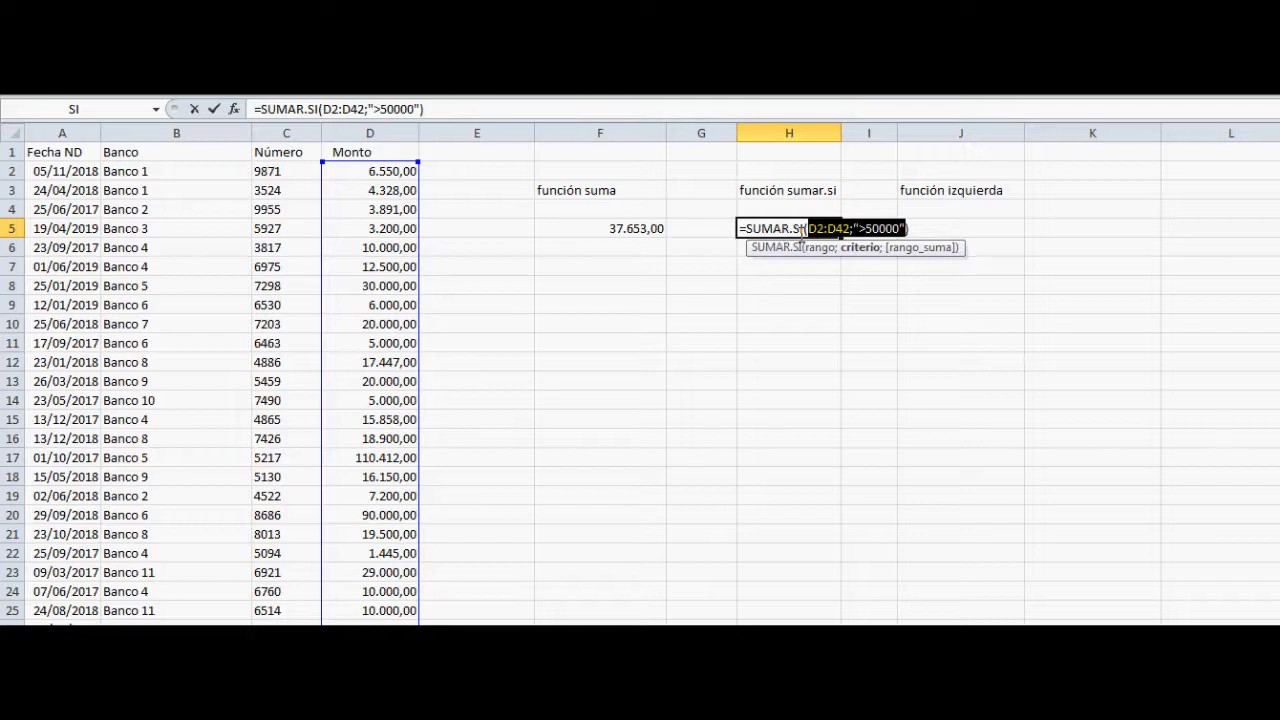
Examine the criterio argument and the end of the rango argument in H5's formula, leaving it as it is.
{"action": "key", "text": "Left"}
{"action": "key", "text": "Left"}
{"action": "key", "text": "Left"}
{"action": "key", "text": "Left"}
{"action": "key", "text": "Left"}
{"action": "key", "text": "Left"}
{"action": "key", "text": "Left"}
{"action": "key", "text": "Left"}
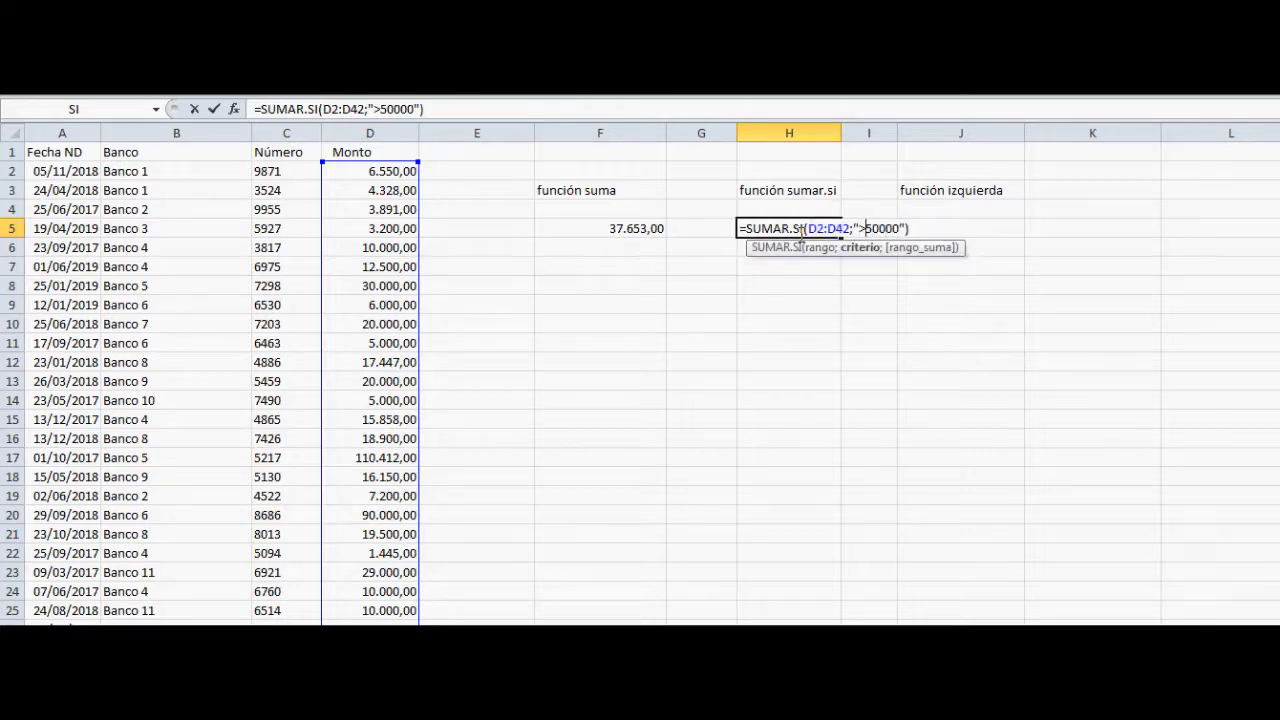
{"action": "key", "text": "Left"}
{"action": "key", "text": "Left"}
{"action": "key", "text": "Left"}
{"action": "key", "text": "Right"}
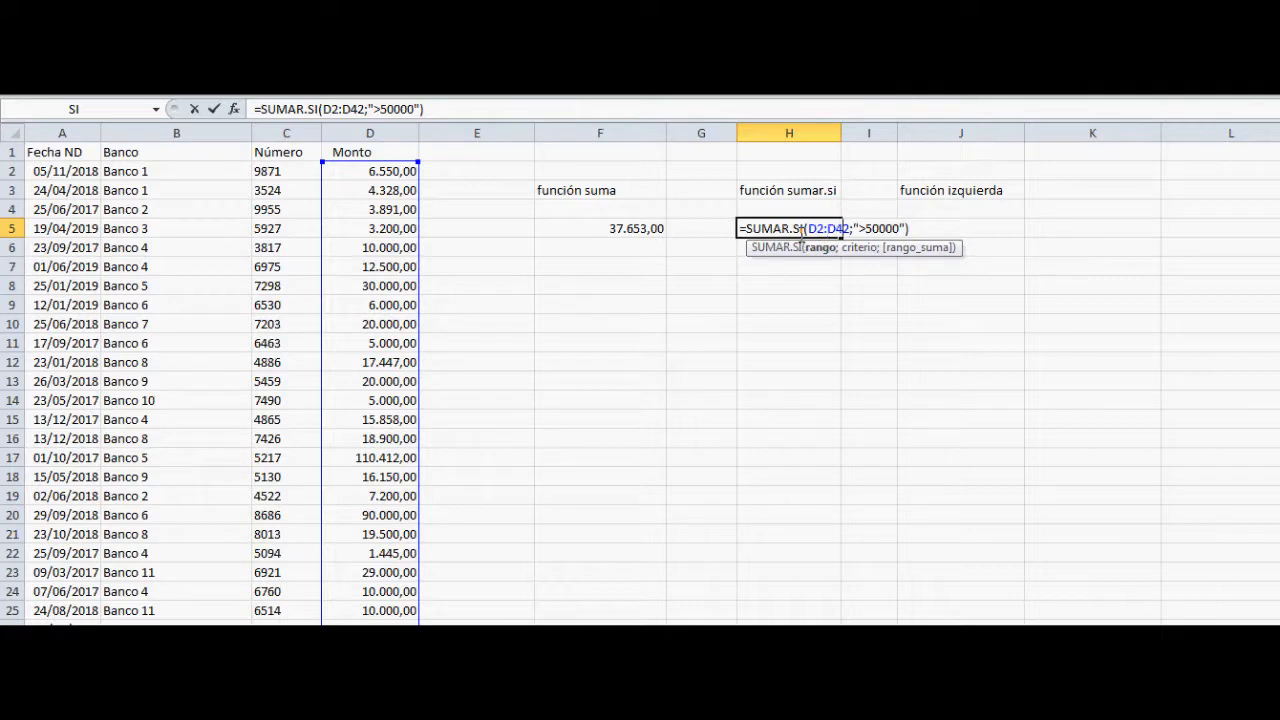
{"action": "key", "text": "Return"}
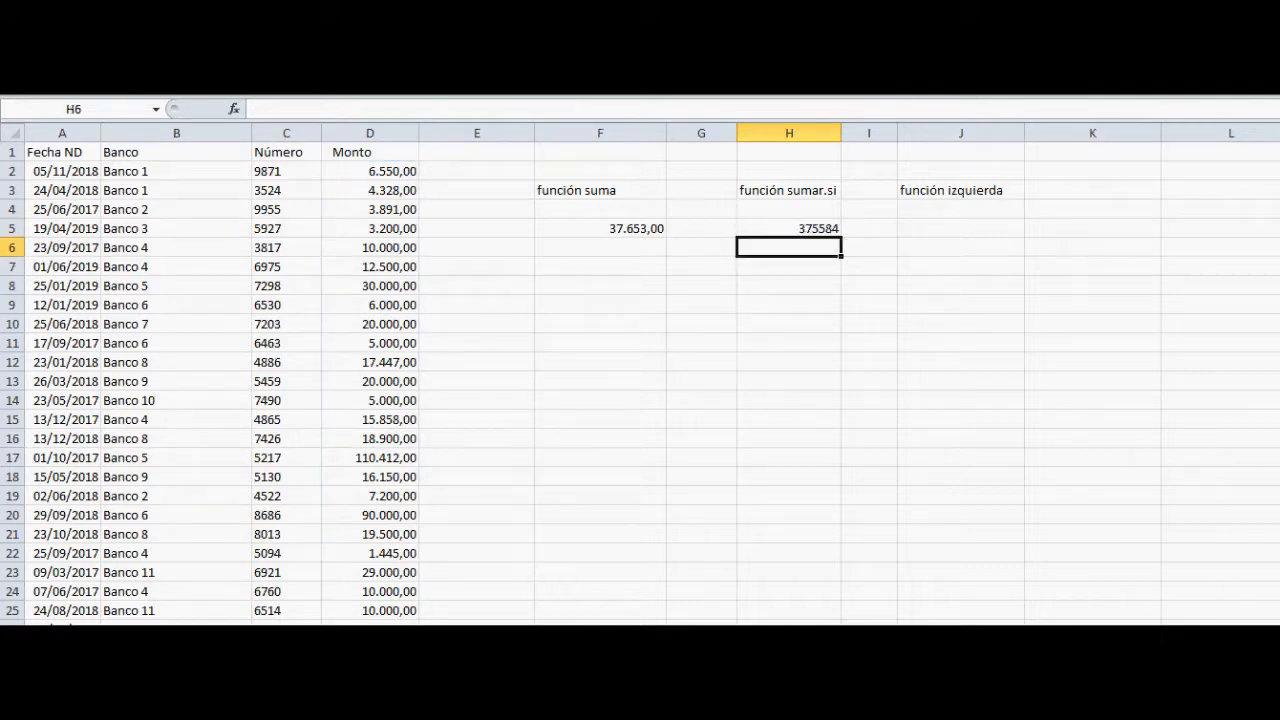
Consult the sheet describing SUMAR.SI's rango, criterio and rango_suma arguments, and return to the data sheet.
{"action": "left_click", "coordinate": [256, 638]}
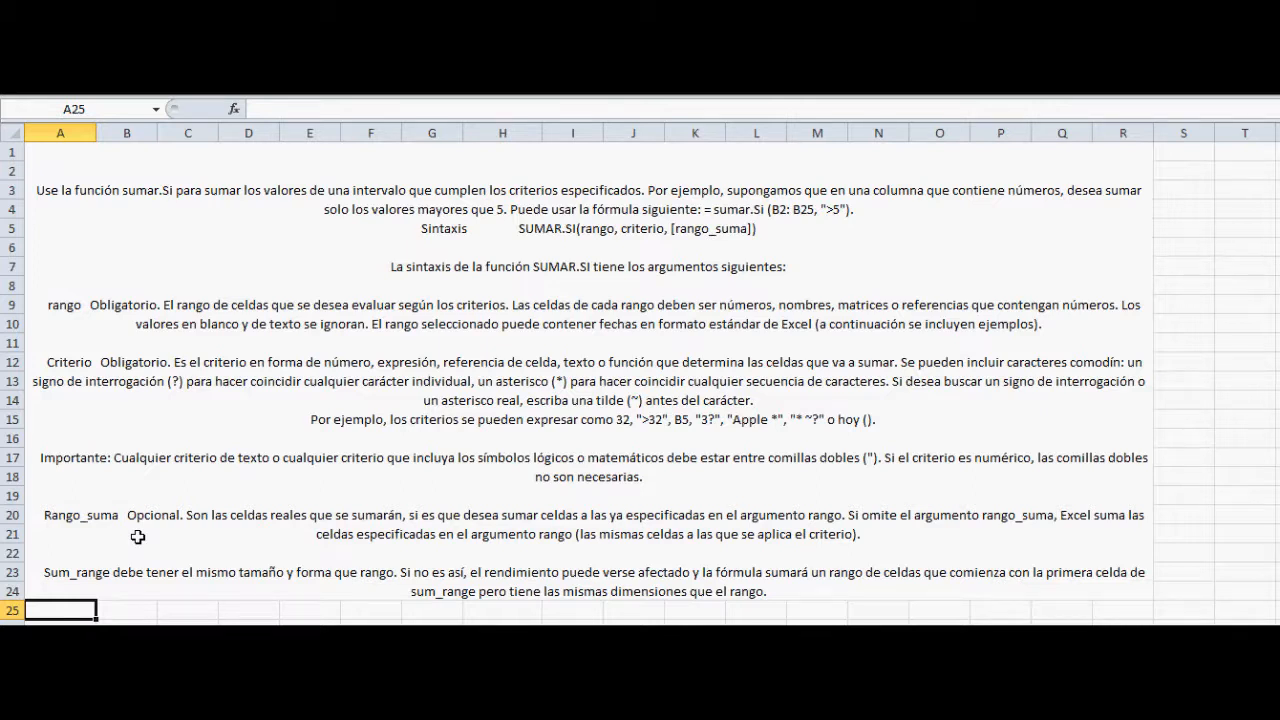
{"action": "key", "text": "ctrl+Page_Up"}
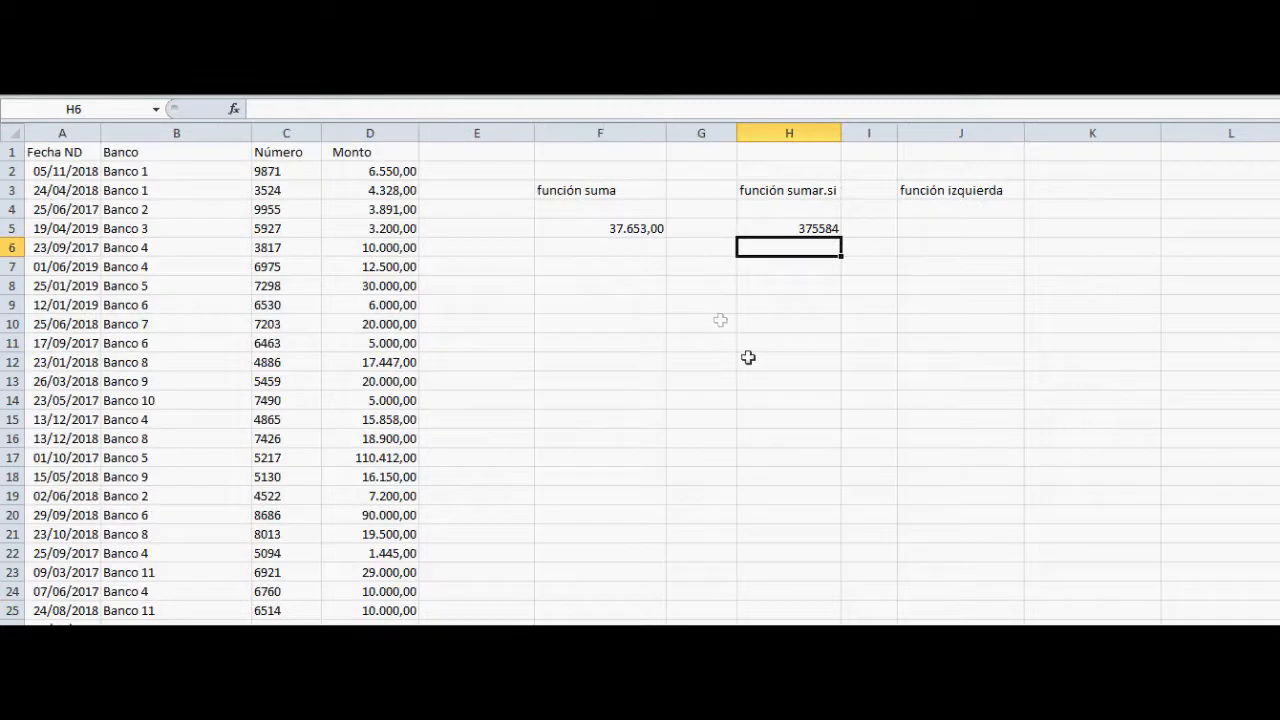
Add the range B2:B42 as the optional rango_suma argument of H5's SUMAR.SI formula.
{"action": "key", "text": "Up"}
{"action": "key", "text": "F2"}
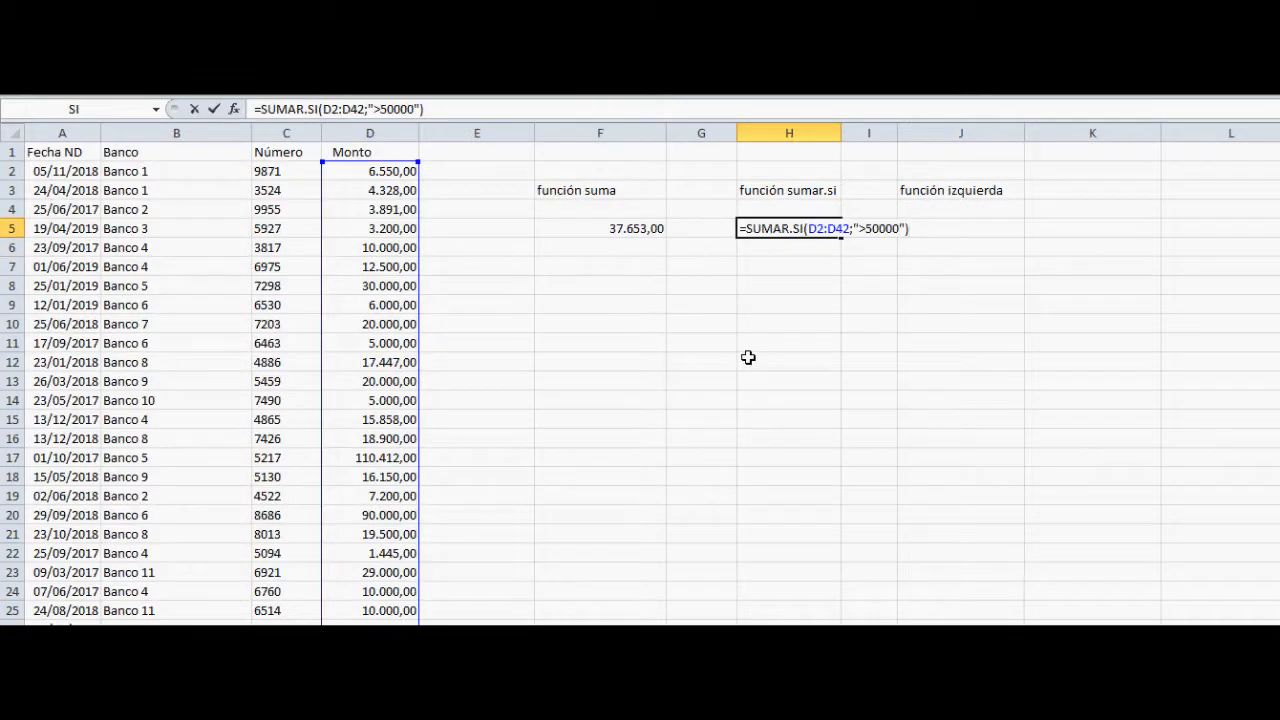
{"action": "key", "text": "Left"}
{"action": "key", "text": "Left"}
{"action": "key", "text": "Left"}
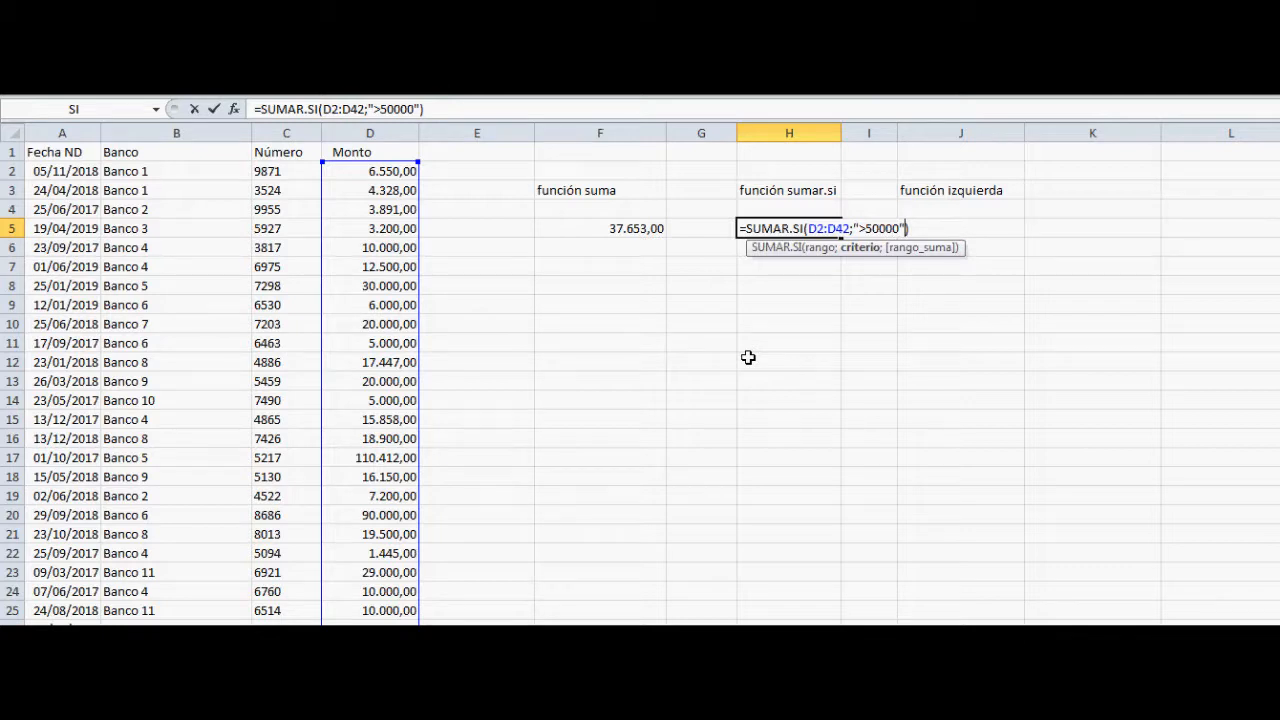
{"action": "type", "text": ";"}
{"action": "left_click_drag", "start_coordinate": [140, 171], "coordinate": [174, 602]}
{"action": "scroll", "coordinate": [1151, 477], "scroll_direction": "up", "scroll_amount": 2}
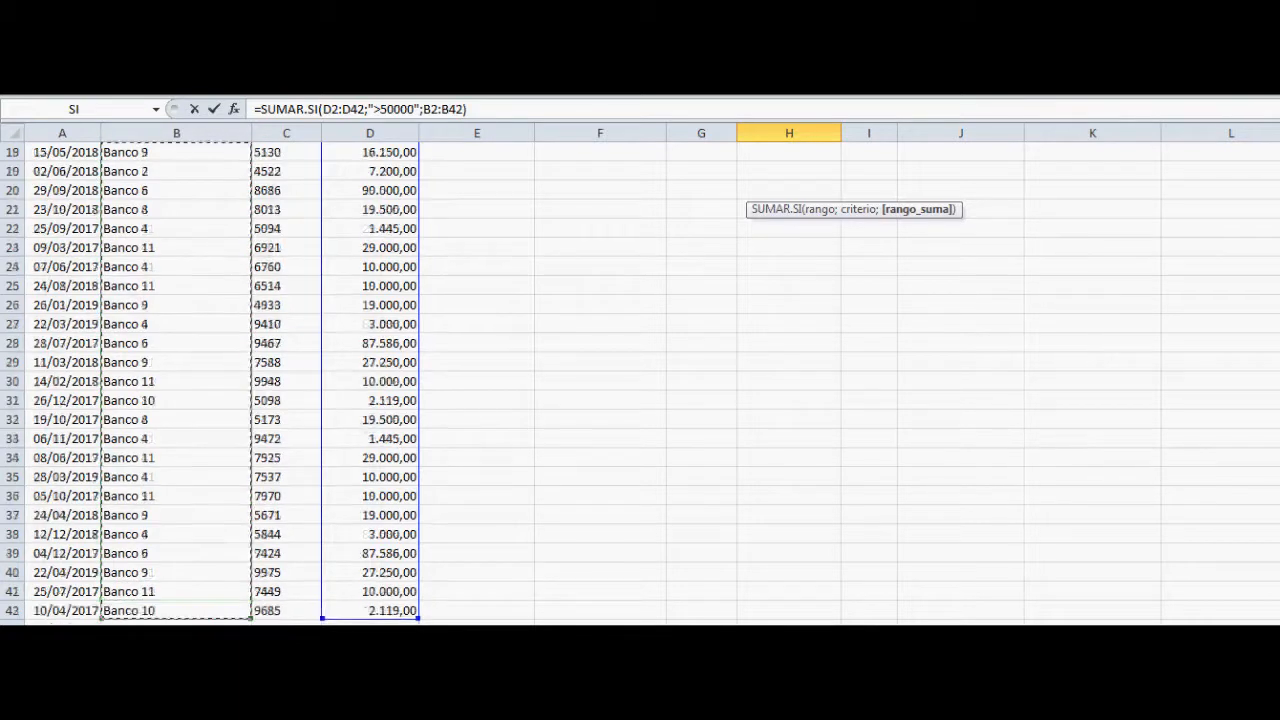
{"action": "scroll", "coordinate": [1151, 400], "scroll_direction": "up", "scroll_amount": 4}
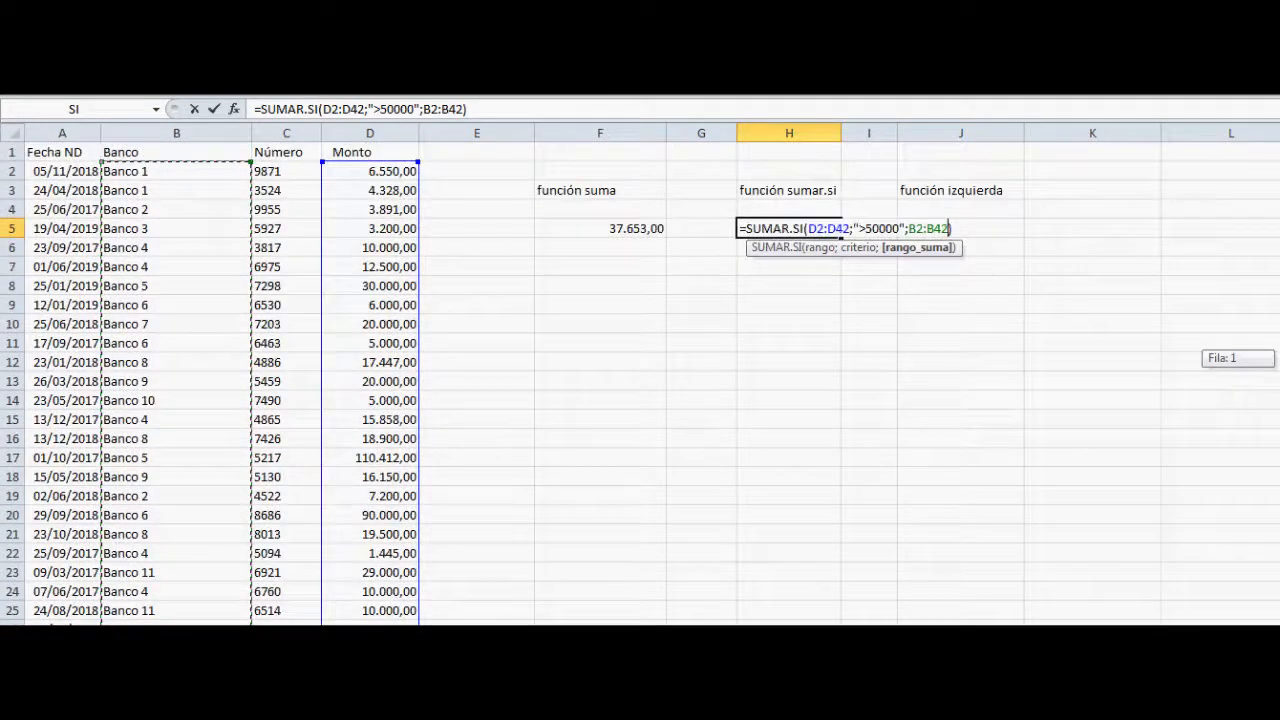
Replace the rango_suma argument in H5's SUMAR.SI formula with D2:D42.
{"action": "key", "text": "Left"}
{"action": "key", "text": "BackSpace"}
{"action": "key", "text": "BackSpace"}
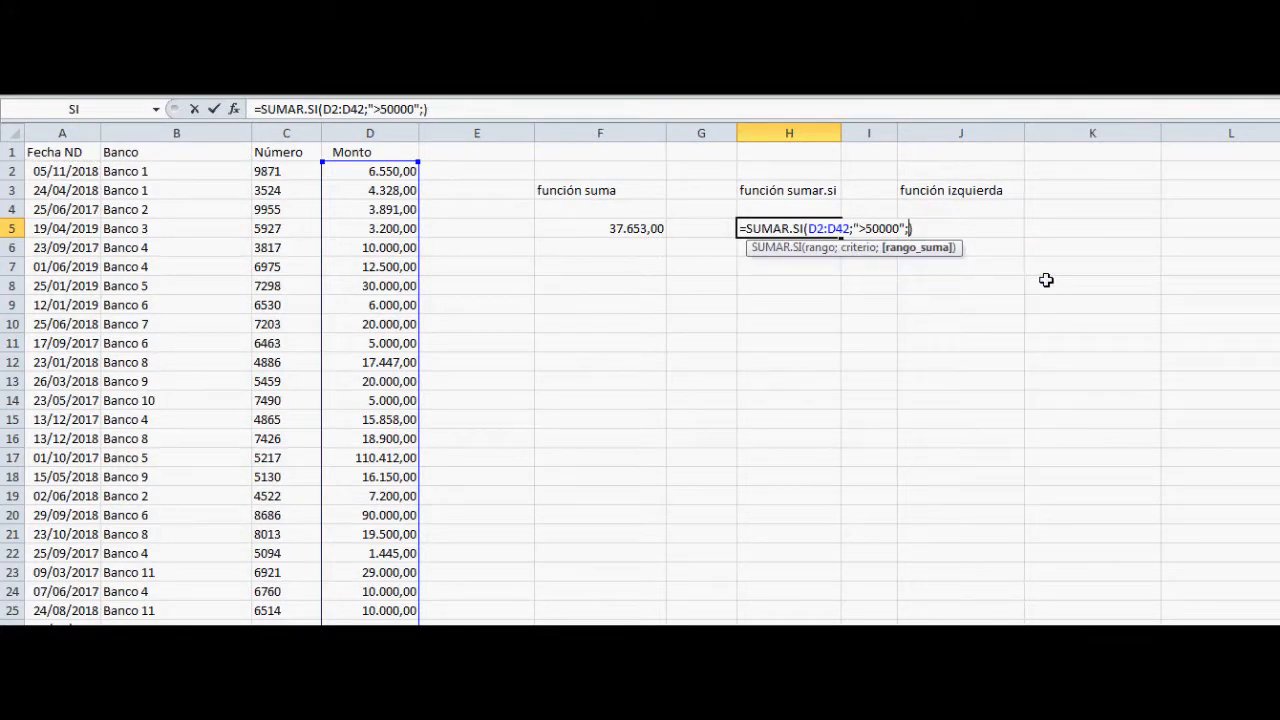
{"action": "type", "text": "d2:d42"}
Change the rango argument of H5's SUMAR.SI formula to the Banco column range B2:B42.
{"action": "left_click", "coordinate": [845, 233]}
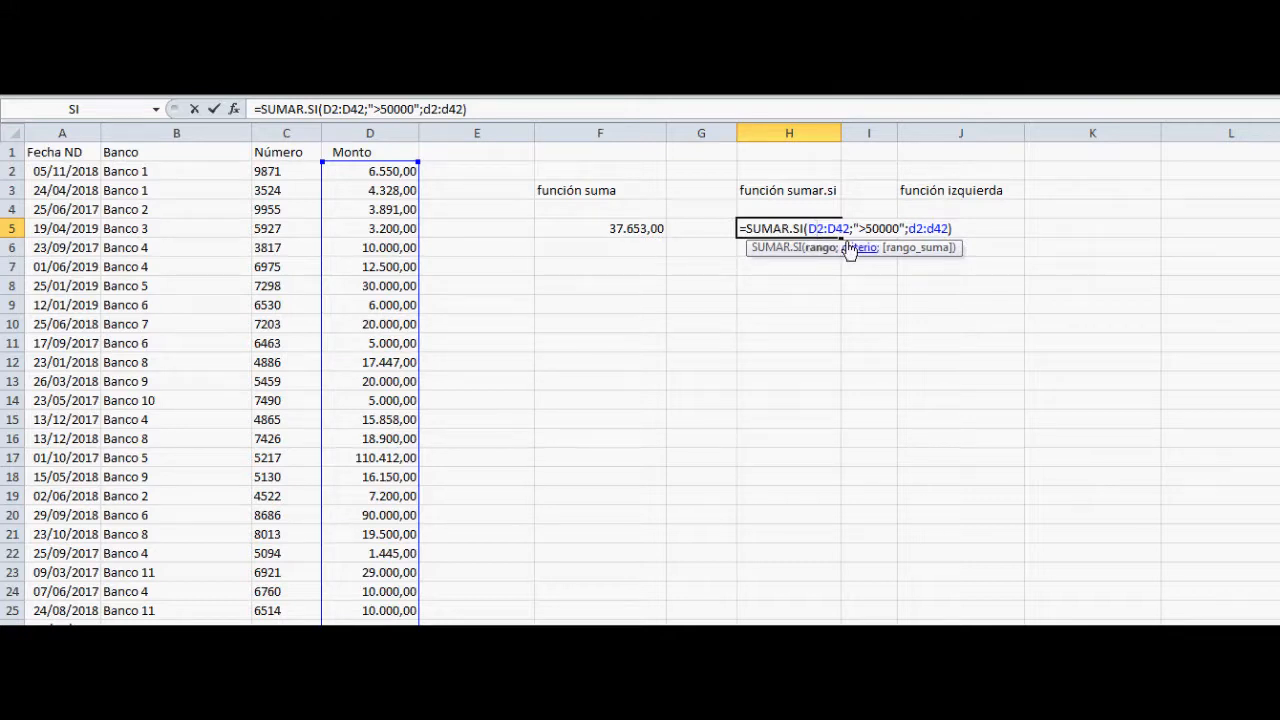
{"action": "key", "text": "BackSpace"}
{"action": "type", "text": "b"}
{"action": "left_click", "coordinate": [834, 228]}
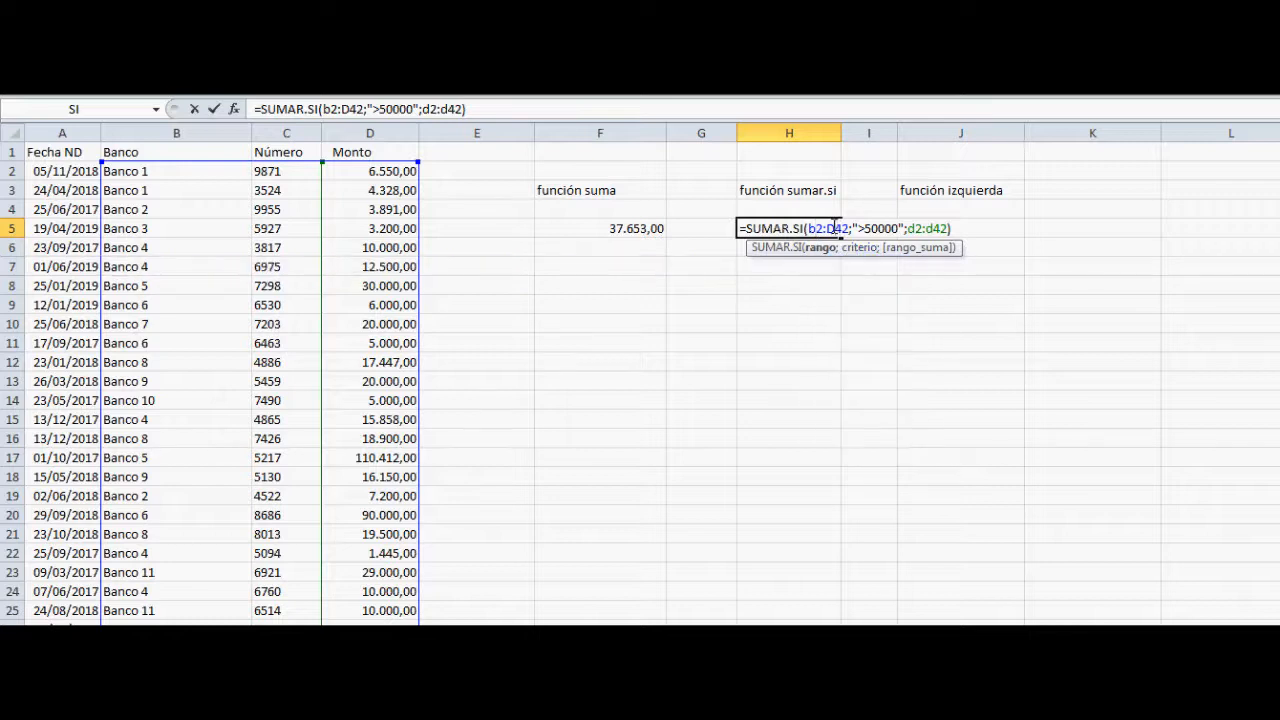
{"action": "key", "text": "BackSpace"}
{"action": "type", "text": "2"}
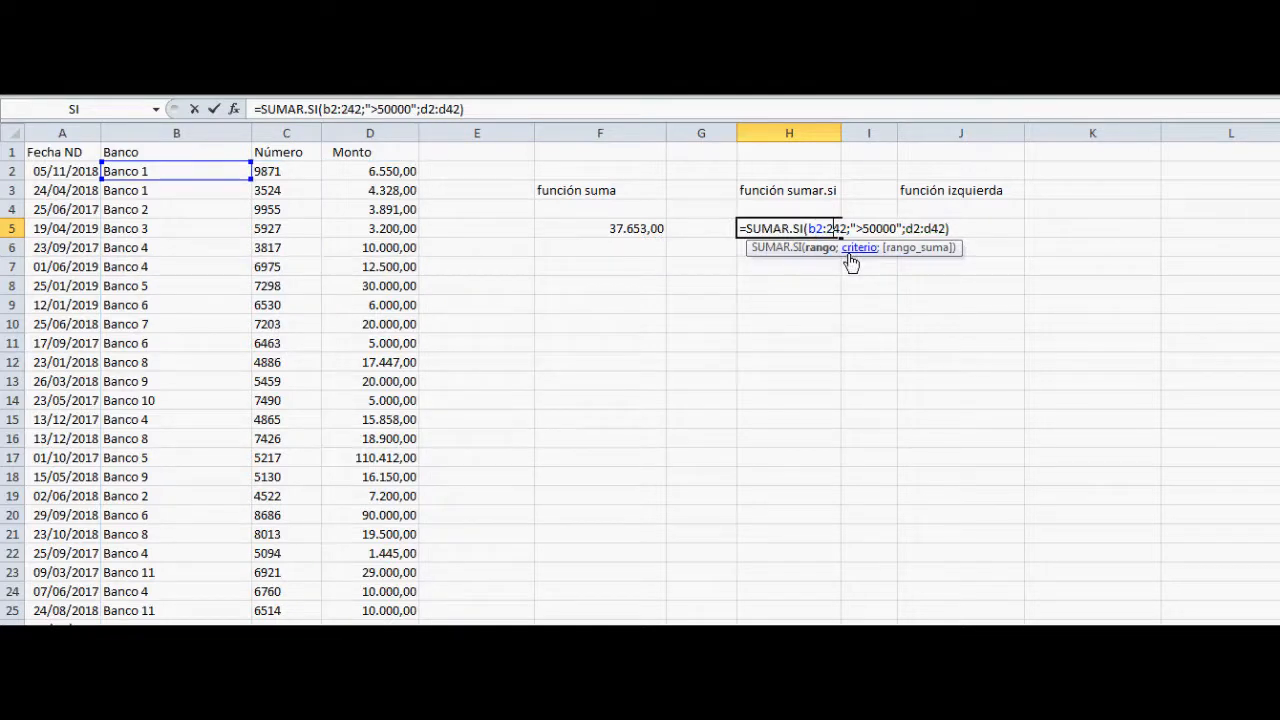
{"action": "key", "text": "BackSpace"}
{"action": "type", "text": "b"}
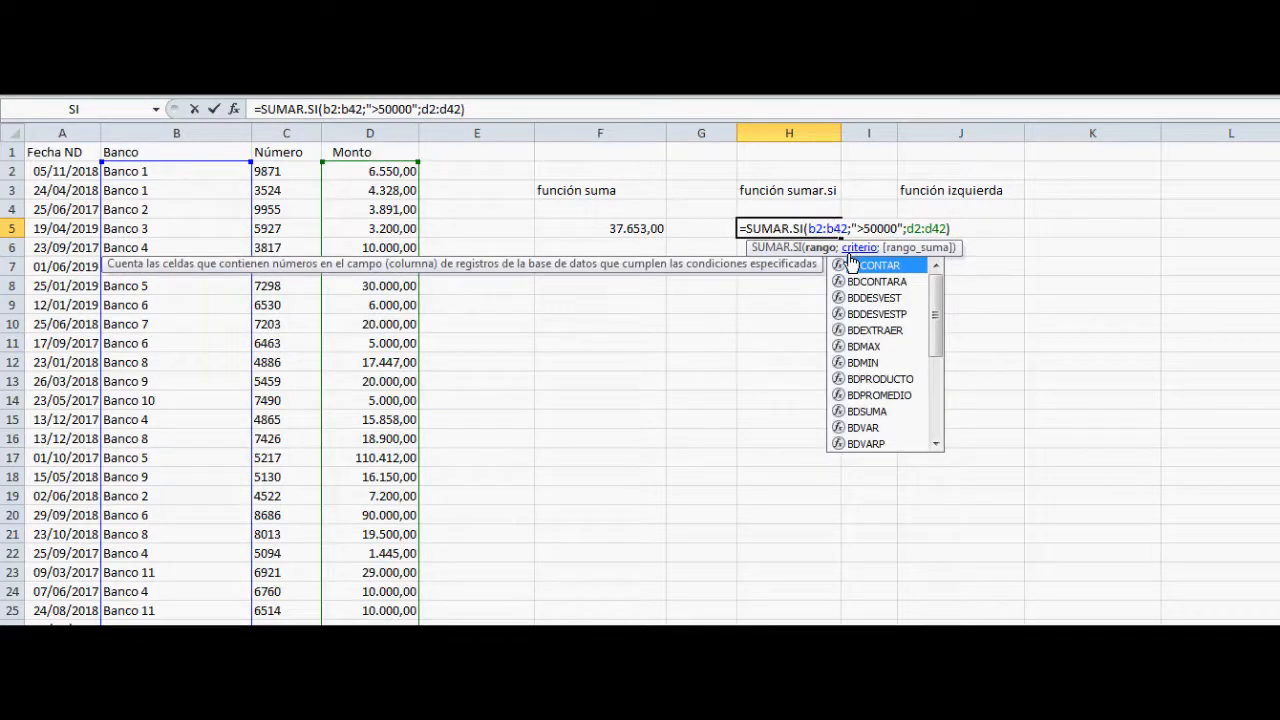
Set the criterion of H5's SUMAR.SI formula to "Banco 10" and commit the formula.
{"action": "key", "text": "Right"}
{"action": "key", "text": "shift+Right"}
{"action": "key", "text": "shift+Right"}
{"action": "key", "text": "shift+Right"}
{"action": "key", "text": "shift+Right"}
{"action": "key", "text": "shift+Right"}
{"action": "key", "text": "shift+Right"}
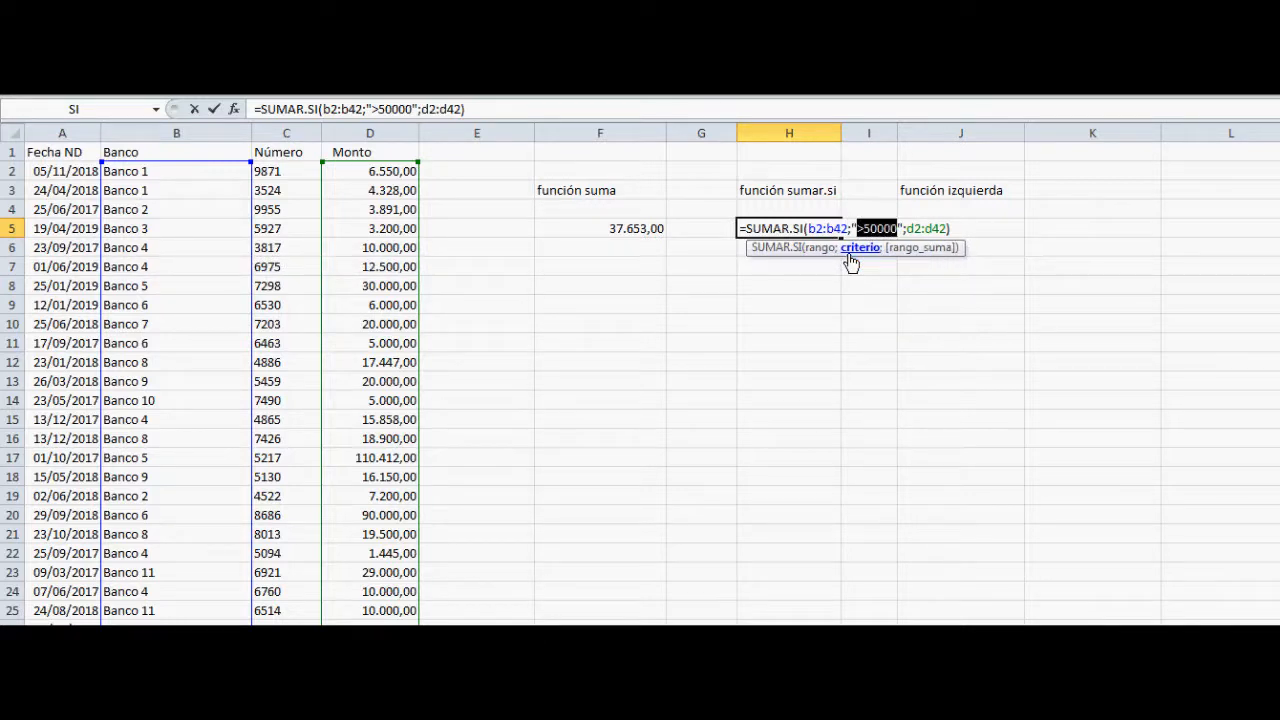
{"action": "type", "text": "Banco"}
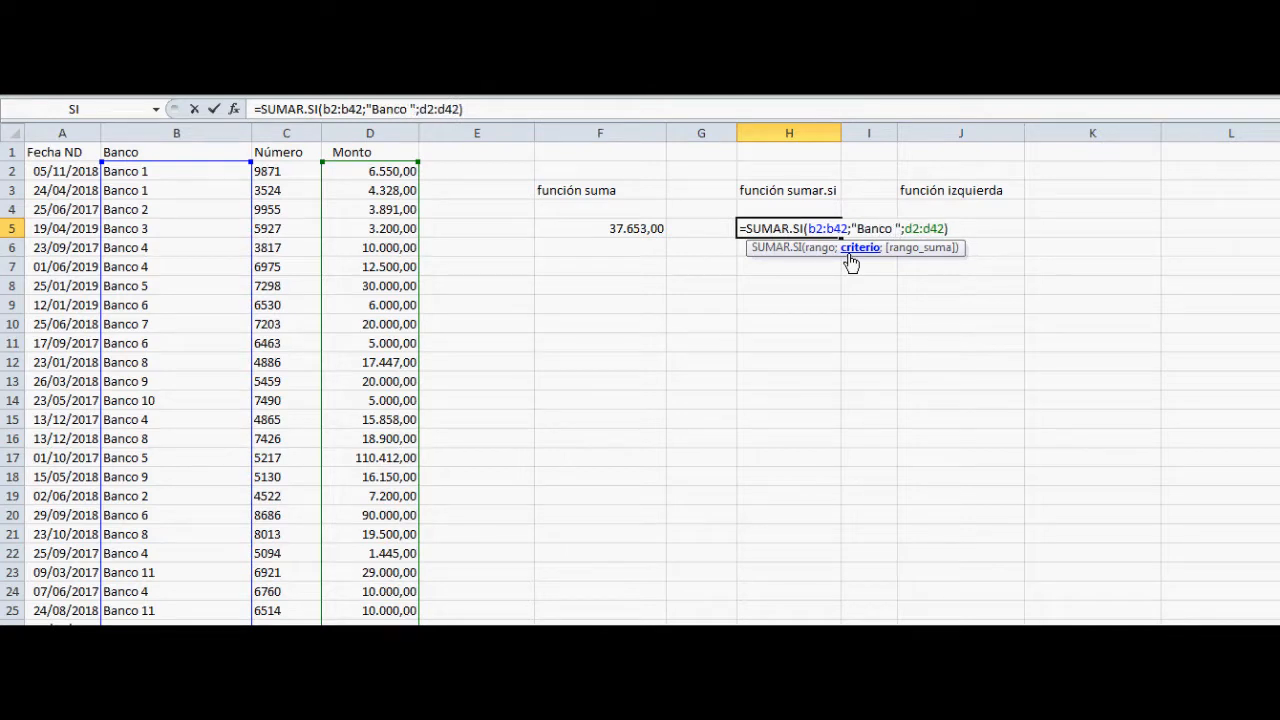
{"action": "type", "text": " 10"}
{"action": "key", "text": "Return"}
Reopen H5's formula and examine its criterio argument "Banco 10" against the function's argument hint.
{"action": "key", "text": "Up"}
{"action": "key", "text": "F2"}
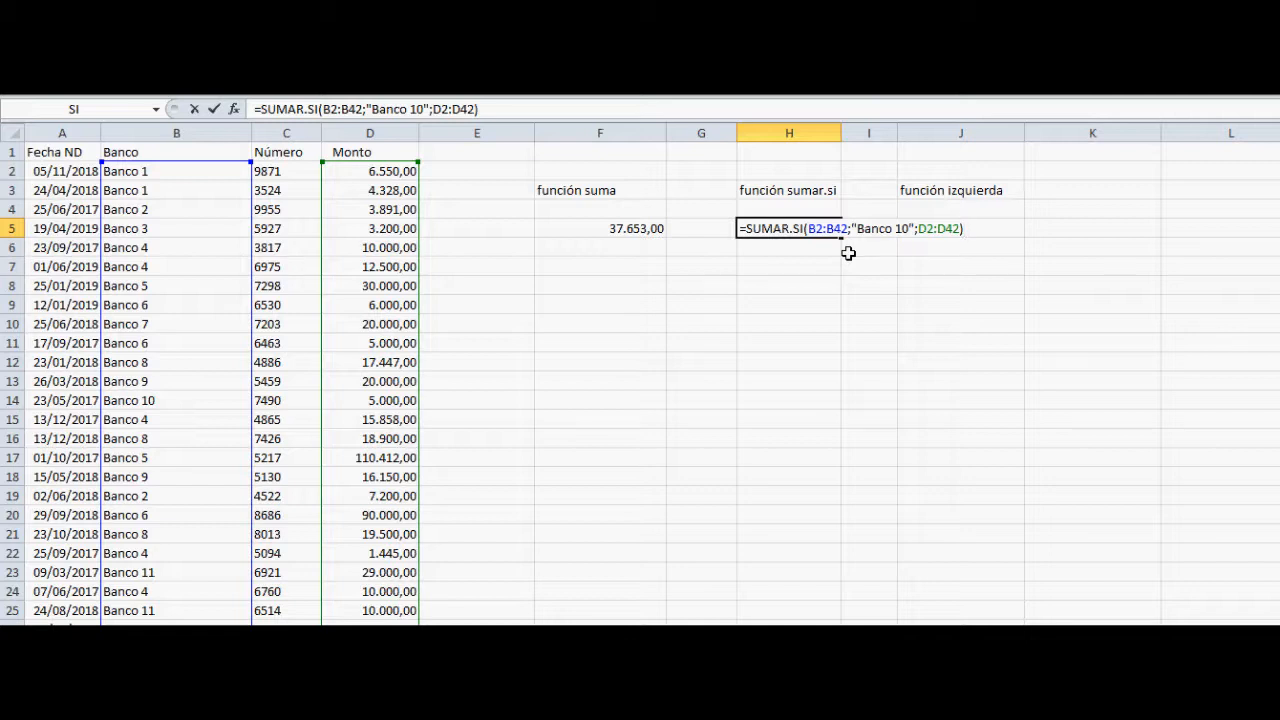
{"action": "key", "text": "Left"}
{"action": "key", "text": "Left"}
{"action": "key", "text": "Left"}
{"action": "key", "text": "Left"}
{"action": "key", "text": "Left"}
{"action": "key", "text": "Left"}
{"action": "key", "text": "Left"}
{"action": "key", "text": "Left"}
{"action": "key", "text": "Left"}
{"action": "key", "text": "Left"}
{"action": "key", "text": "Left"}
{"action": "key", "text": "BackSpace"}
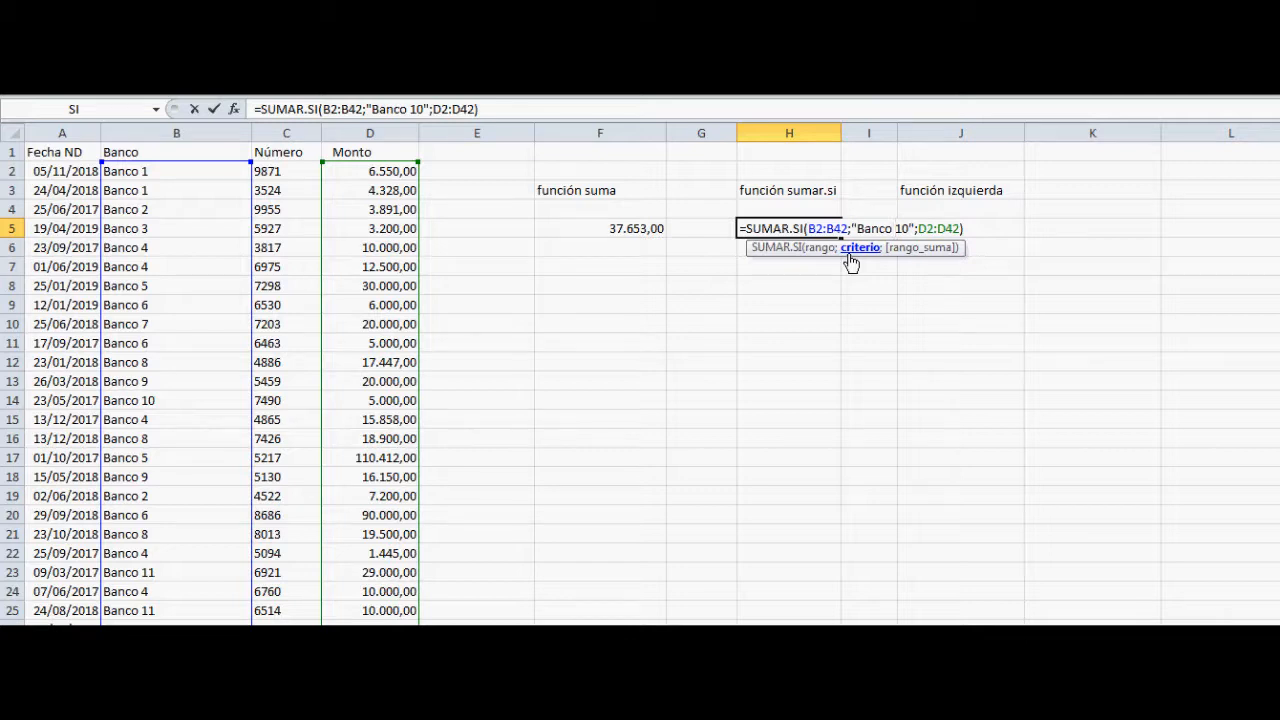
{"action": "key", "text": "Right"}
{"action": "key", "text": "Right"}
{"action": "key", "text": "Right"}
{"action": "key", "text": "Left"}
{"action": "key", "text": "Left"}
{"action": "key", "text": "Left"}
{"action": "key", "text": "Right"}
Examine the rango argument B2:B42 in H5's SUMAR.SI formula.
{"action": "key", "text": "Left"}
{"action": "key", "text": "Left"}
{"action": "key", "text": "Left"}
{"action": "key", "text": "Left"}
{"action": "key", "text": "Left"}
{"action": "key", "text": "Left"}
{"action": "key", "text": "Left"}
{"action": "key", "text": "Left"}
{"action": "key", "text": "Left"}
{"action": "key", "text": "Left"}
{"action": "key", "text": "Left"}
{"action": "key", "text": "Left"}
{"action": "key", "text": "Left"}
{"action": "key", "text": "Left"}
{"action": "key", "text": "Left"}
{"action": "key", "text": "Right"}
{"action": "key", "text": "Right"}
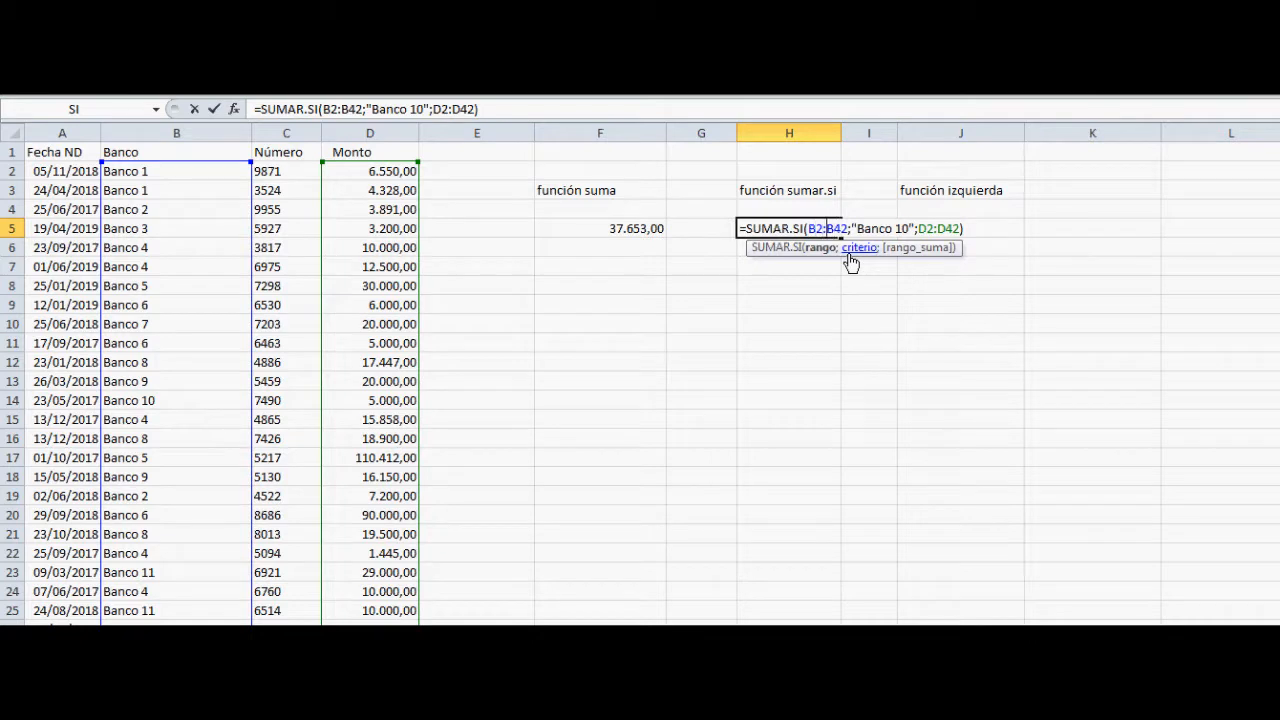
Go through the rest of H5's SUMAR.SI formula and examine its rango_suma argument D2:D42.
{"action": "key", "text": "Right"}
{"action": "key", "text": "Right"}
{"action": "key", "text": "Right"}
{"action": "key", "text": "Right"}
{"action": "key", "text": "Right"}
{"action": "key", "text": "Right"}
{"action": "key", "text": "Right"}
{"action": "key", "text": "Right"}
{"action": "key", "text": "Right"}
{"action": "key", "text": "Right"}
{"action": "key", "text": "Right"}
{"action": "key", "text": "Right"}
{"action": "key", "text": "Right"}
{"action": "key", "text": "Right"}
{"action": "key", "text": "Right"}
{"action": "key", "text": "Right"}
{"action": "key", "text": "Right"}
{"action": "key", "text": "Right"}
{"action": "key", "text": "Right"}
{"action": "key", "text": "Left"}
{"action": "key", "text": "Left"}
{"action": "key", "text": "Left"}
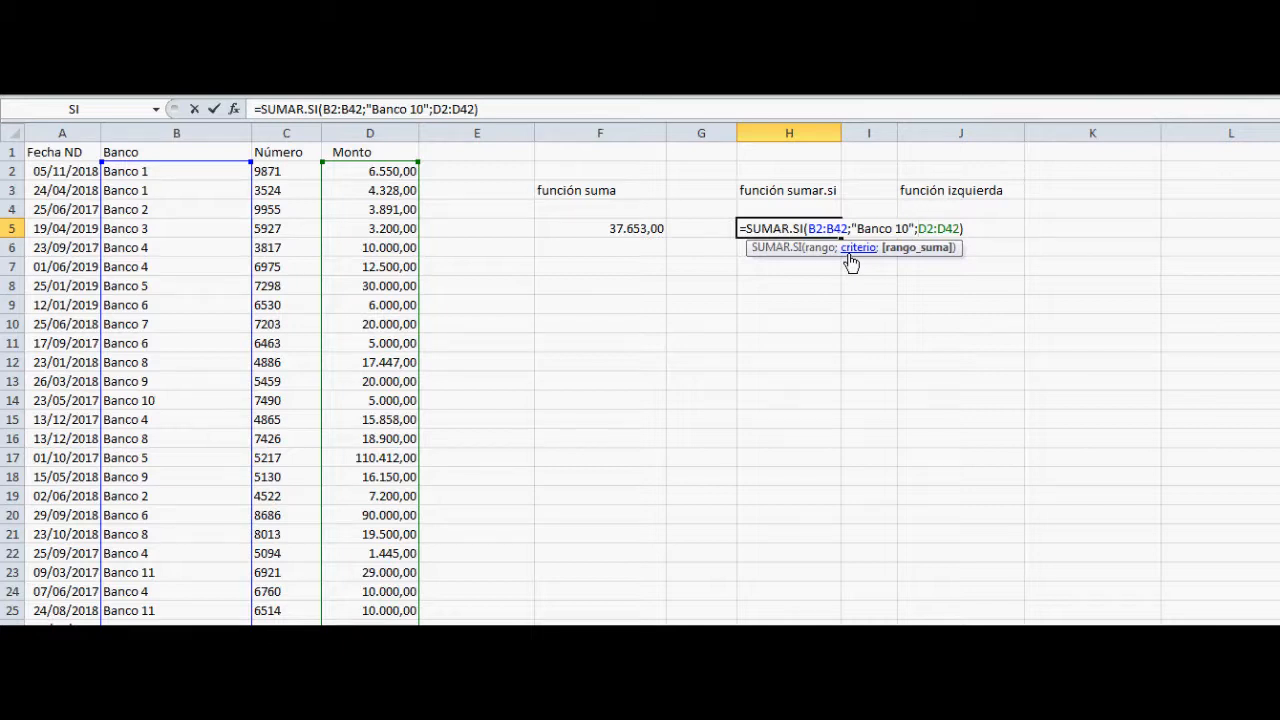
Go back through H5's SUMAR.SI formula and highlight its rango argument B2:B42.
{"action": "key", "text": "Right"}
{"action": "key", "text": "Right"}
{"action": "key", "text": "Right"}
{"action": "key", "text": "Right"}
{"action": "key", "text": "Right"}
{"action": "key", "text": "Left"}
{"action": "key", "text": "Left"}
{"action": "key", "text": "Left"}
{"action": "key", "text": "Left"}
{"action": "key", "text": "Left"}
{"action": "key", "text": "Left"}
{"action": "key", "text": "Left"}
{"action": "key", "text": "Left"}
{"action": "key", "text": "Left"}
{"action": "key", "text": "Left"}
{"action": "key", "text": "Left"}
{"action": "key", "text": "Left"}
{"action": "key", "text": "Left"}
{"action": "key", "text": "Left"}
{"action": "key", "text": "Left"}
{"action": "key", "text": "Left"}
{"action": "key", "text": "Left"}
{"action": "key", "text": "Left"}
{"action": "key", "text": "Left"}
{"action": "key", "text": "Left"}
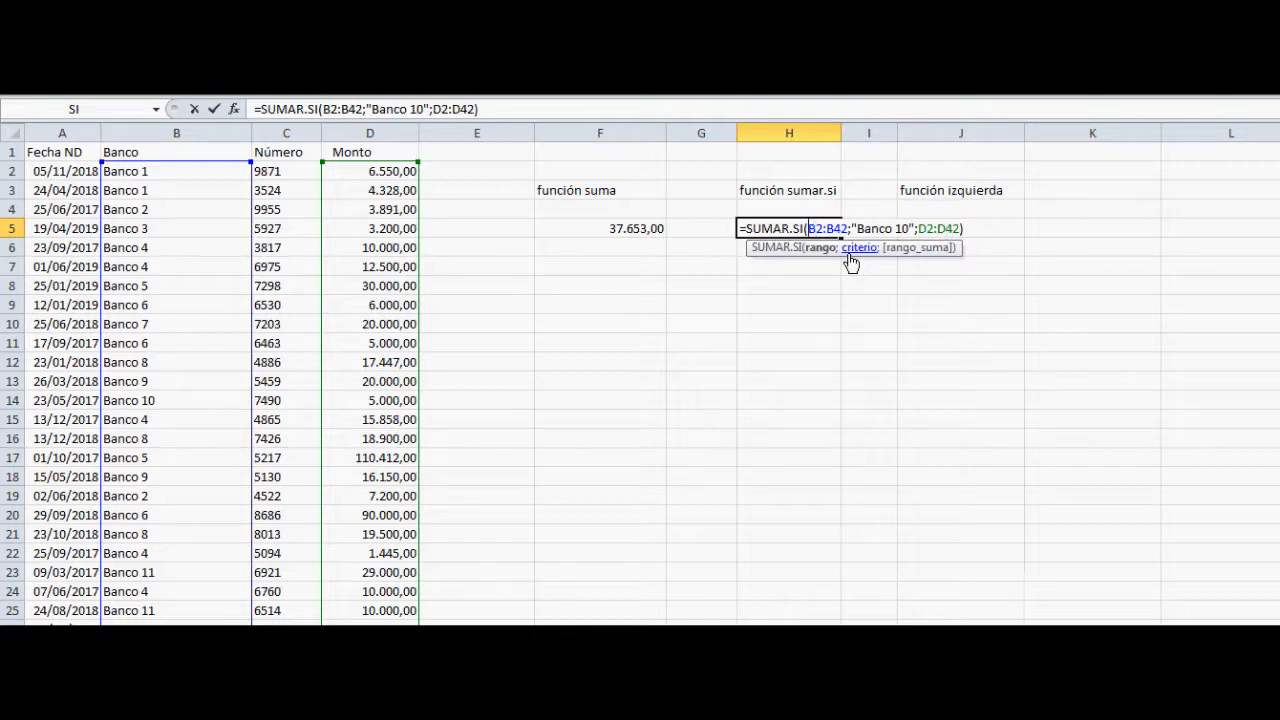
{"action": "key", "text": "shift+Right"}
{"action": "key", "text": "shift+Right"}
{"action": "key", "text": "shift+Right"}
{"action": "key", "text": "shift+Right"}
{"action": "key", "text": "shift+Right"}
{"action": "key", "text": "shift+Right"}
Examine the criterio argument "Banco 10" in H5's SUMAR.SI formula.
{"action": "key", "text": "Right"}
{"action": "key", "text": "Right"}
{"action": "key", "text": "Right"}
{"action": "key", "text": "Right"}
{"action": "key", "text": "Right"}
{"action": "key", "text": "Right"}
{"action": "key", "text": "Right"}
{"action": "key", "text": "Right"}
{"action": "key", "text": "Right"}
{"action": "key", "text": "Right"}
{"action": "key", "text": "Right"}
{"action": "key", "text": "Right"}
{"action": "key", "text": "Right"}
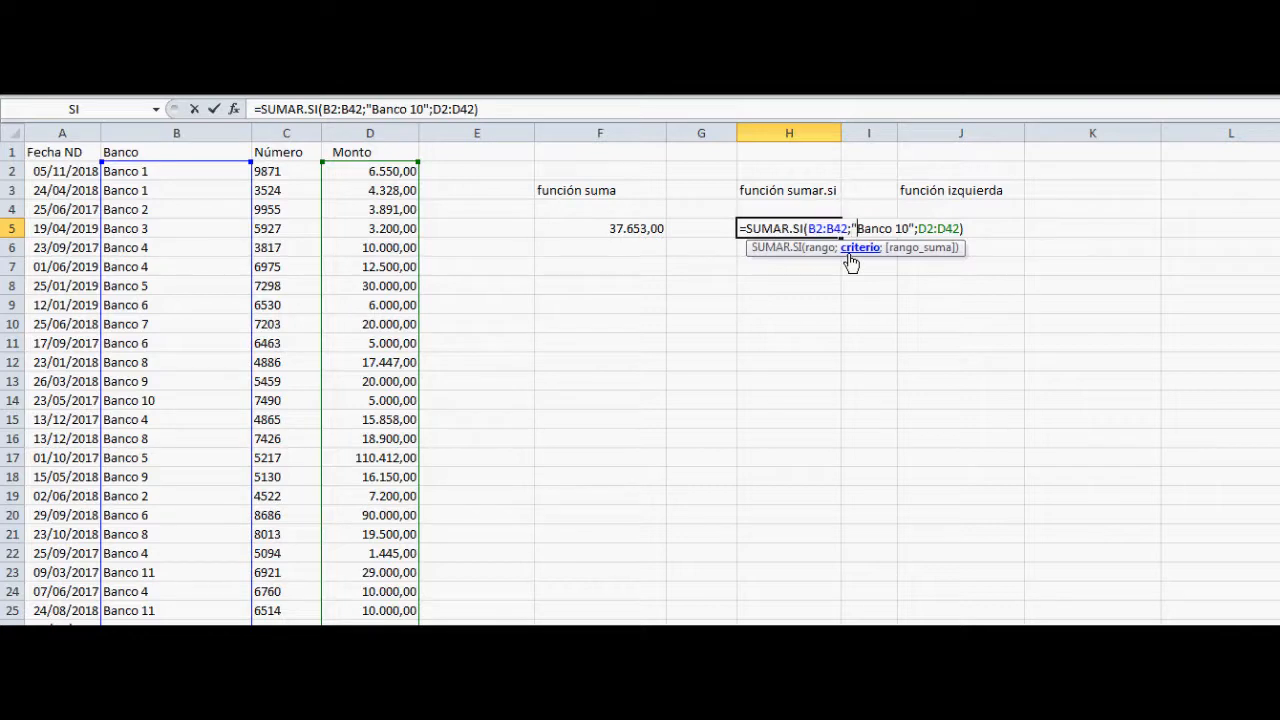
{"action": "key", "text": "shift+Right"}
{"action": "key", "text": "shift+Right"}
{"action": "key", "text": "shift+Right"}
{"action": "key", "text": "shift+Right"}
{"action": "key", "text": "shift+Right"}
{"action": "key", "text": "shift+Right"}
{"action": "key", "text": "Right"}
Remove the optional rango_suma argument D2:D42 and its separator from H5's SUMAR.SI formula.
{"action": "key", "text": "BackSpace"}
{"action": "key", "text": "BackSpace"}
{"action": "key", "text": "BackSpace"}
{"action": "key", "text": "BackSpace"}
{"action": "key", "text": "BackSpace"}
{"action": "key", "text": "BackSpace"}
{"action": "key", "text": "BackSpace"}
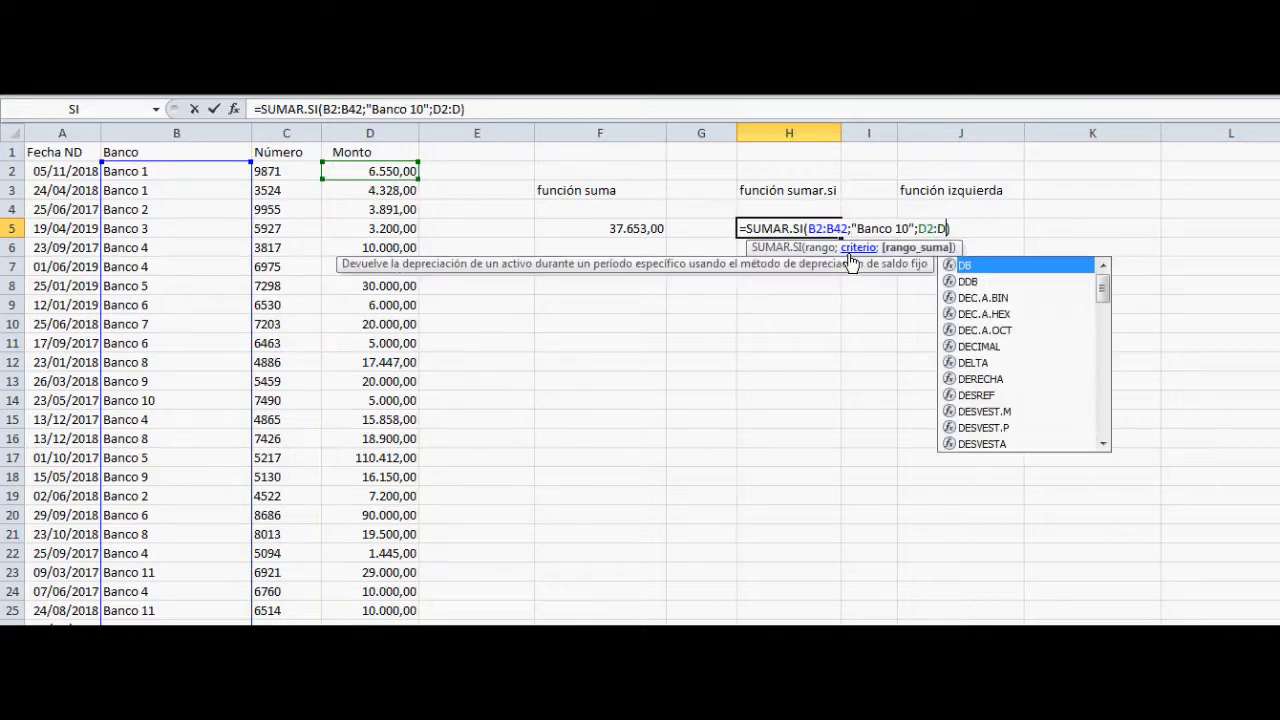
Examine the rango argument B2:B42 in H5's two-argument SUMAR.SI formula.
{"action": "key", "text": "Left"}
{"action": "key", "text": "Left"}
{"action": "key", "text": "Left"}
{"action": "key", "text": "Left"}
{"action": "key", "text": "Left"}
{"action": "key", "text": "Left"}
{"action": "key", "text": "Left"}
{"action": "key", "text": "Left"}
{"action": "key", "text": "Left"}
{"action": "key", "text": "Left"}
{"action": "key", "text": "Left"}
{"action": "key", "text": "Left"}
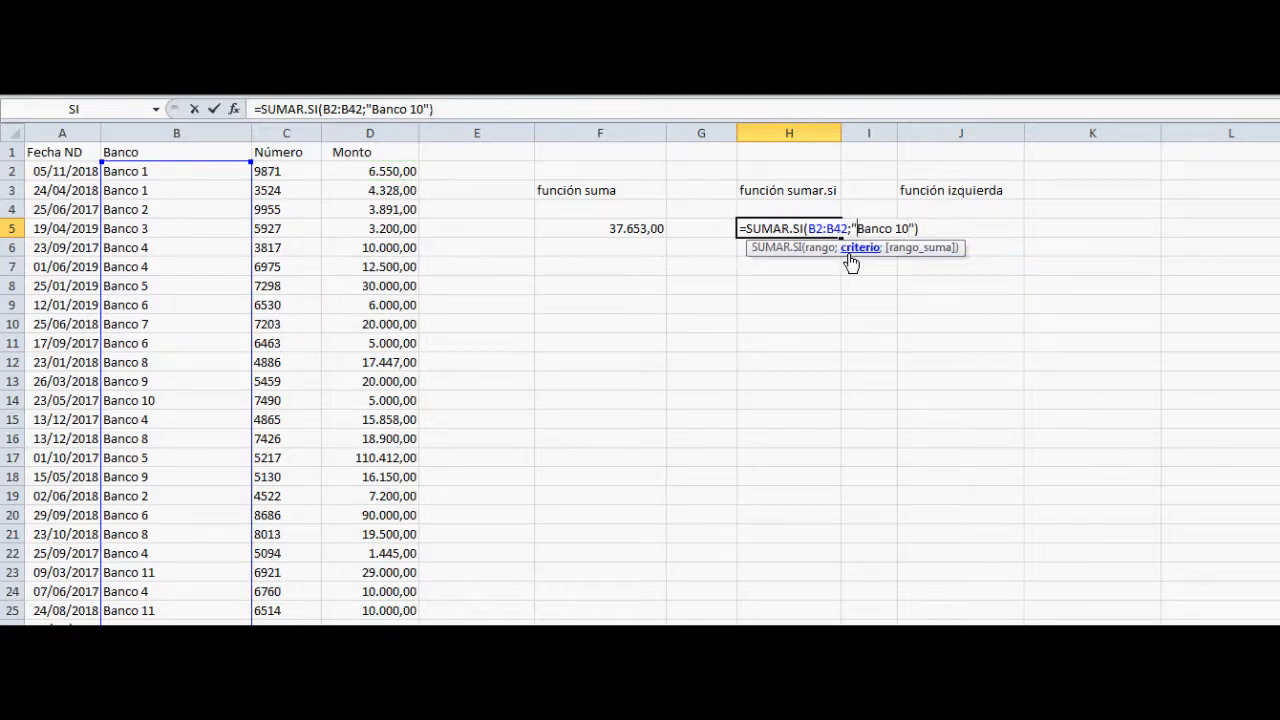
{"action": "key", "text": "shift+Left"}
{"action": "key", "text": "shift+Left"}
{"action": "key", "text": "shift+Left"}
{"action": "key", "text": "shift+Left"}
{"action": "key", "text": "shift+Left"}
{"action": "key", "text": "shift+Left"}
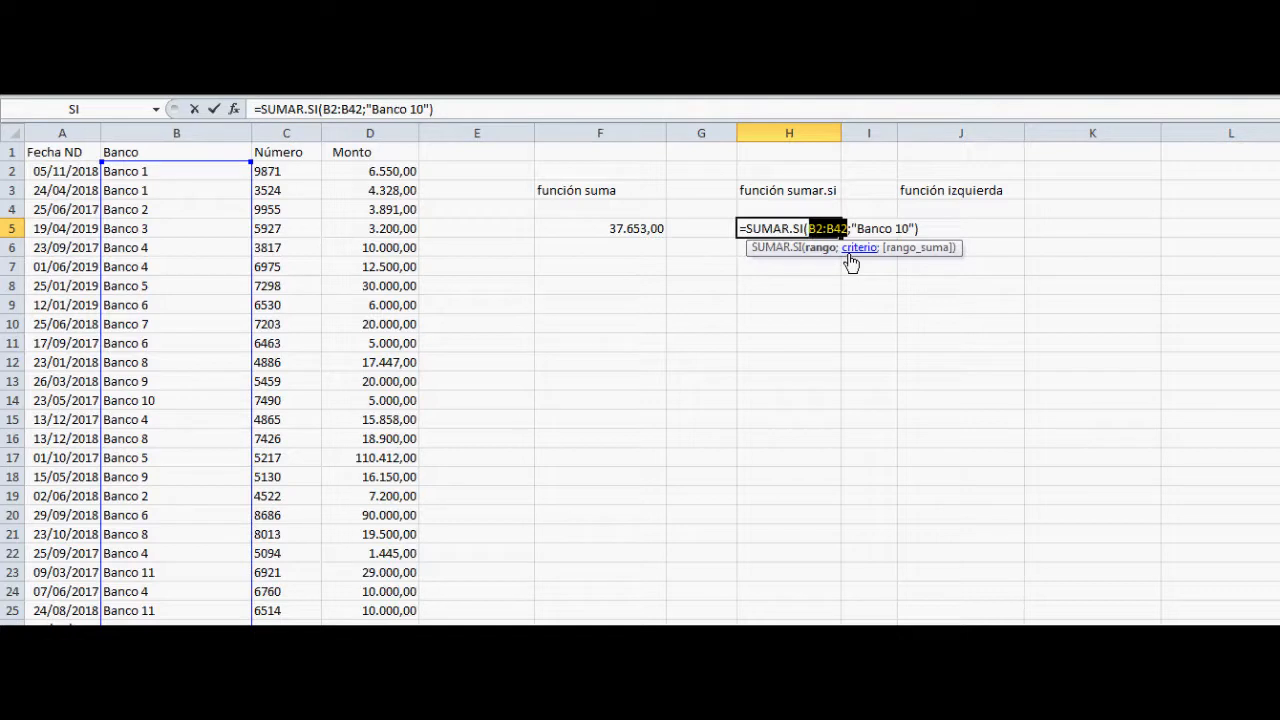
{"action": "key", "text": "Left"}
{"action": "key", "text": "shift+Right"}
{"action": "key", "text": "shift+Right"}
{"action": "key", "text": "shift+Right"}
{"action": "key", "text": "shift+Right"}
{"action": "key", "text": "shift+Right"}
{"action": "key", "text": "shift+Right"}
Replace the criterion in H5's SUMAR.SI formula with ">50000".
{"action": "key", "text": "Right"}
{"action": "key", "text": "Right"}
{"action": "key", "text": "Right"}
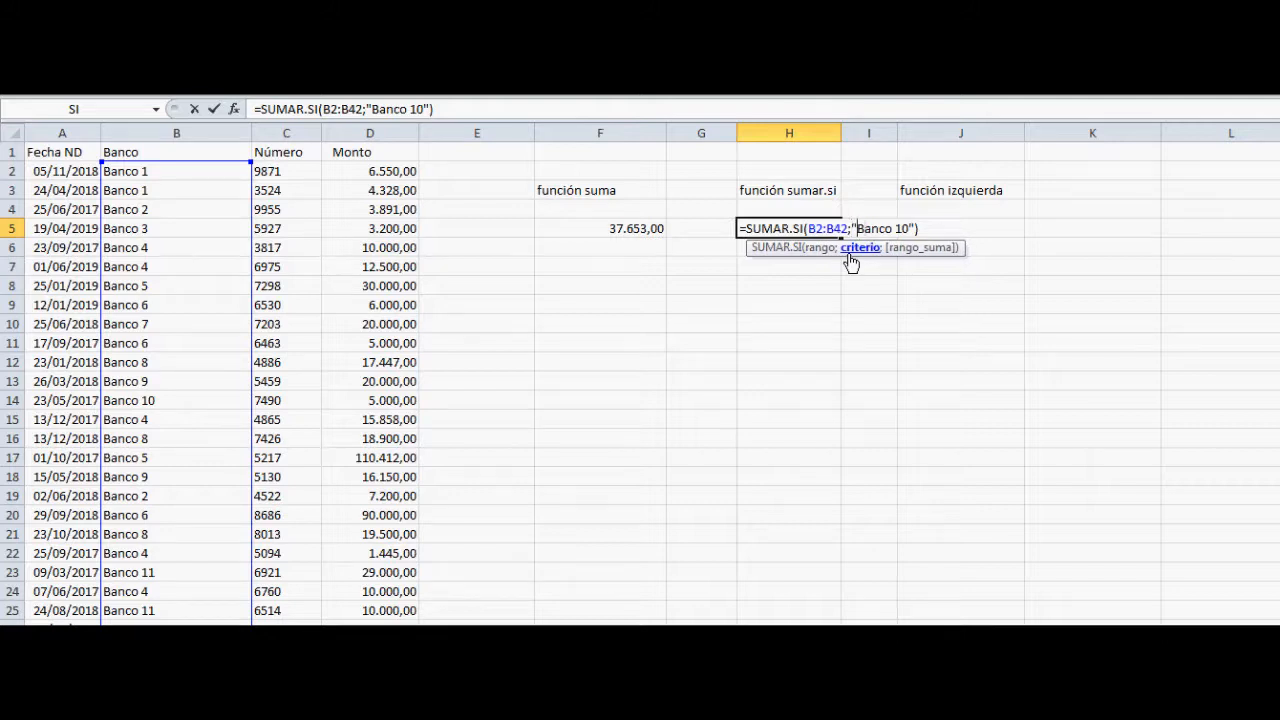
{"action": "key", "text": "shift+Right"}
{"action": "key", "text": "shift+Right"}
{"action": "key", "text": "shift+Right"}
{"action": "key", "text": "shift+Right"}
{"action": "key", "text": "shift+Right"}
{"action": "key", "text": "shift+Right"}
{"action": "key", "text": "shift+Right"}
{"action": "key", "text": "shift+Right"}
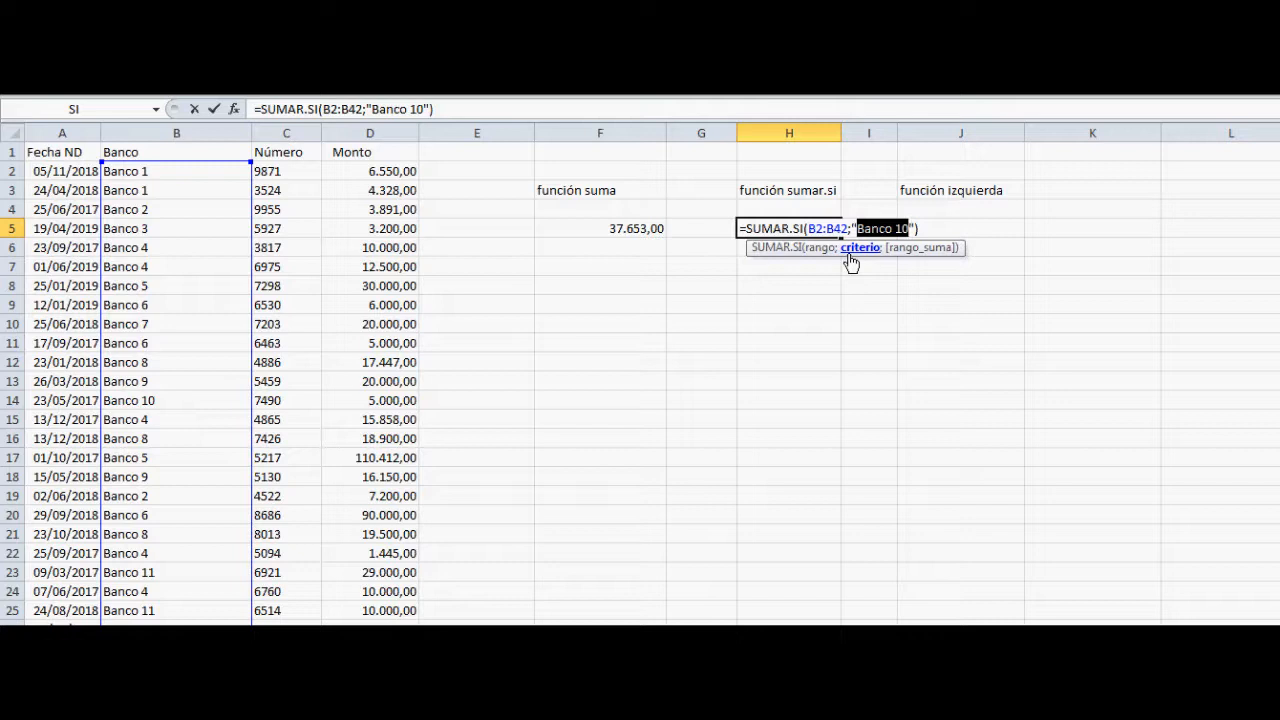
{"action": "type", "text": ">500"}
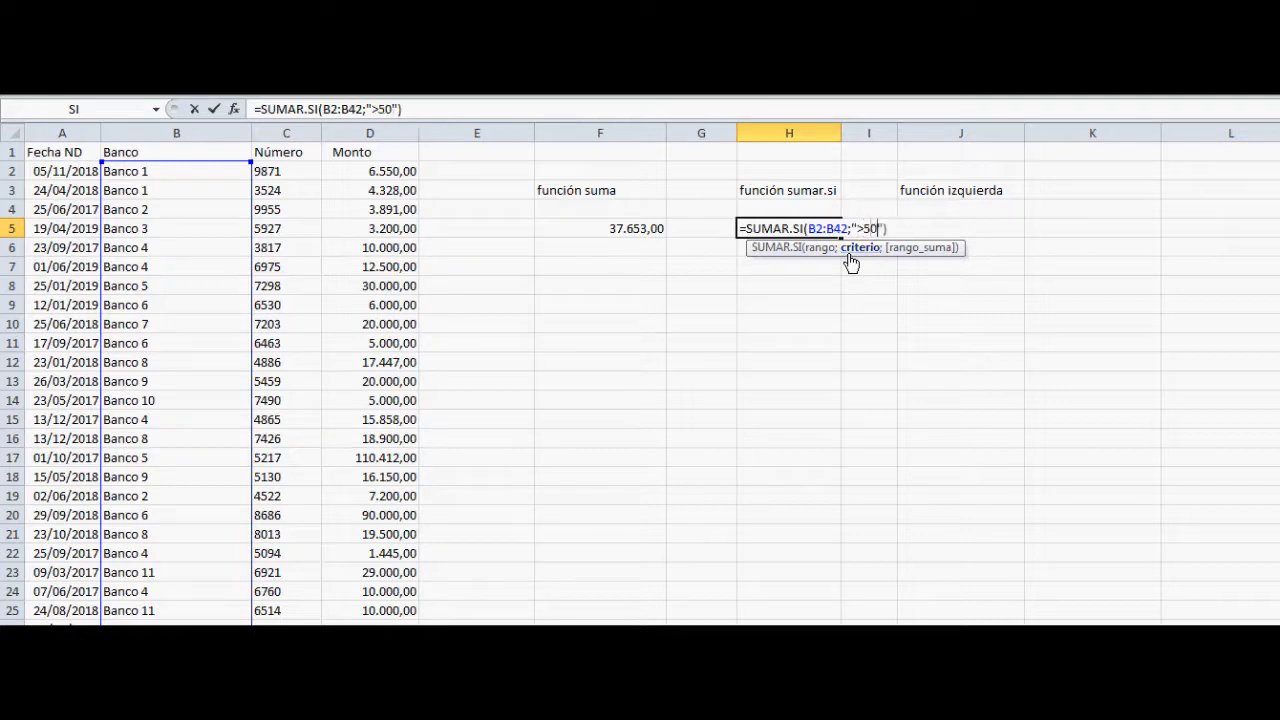
{"action": "type", "text": "00"}
Compare the rango argument B2:B42 with the numeric criterion ">50000" in H5's formula.
{"action": "key", "text": "Left"}
{"action": "key", "text": "Left"}
{"action": "key", "text": "Left"}
{"action": "key", "text": "Left"}
{"action": "key", "text": "Left"}
{"action": "key", "text": "Left"}
{"action": "key", "text": "Left"}
{"action": "key", "text": "Left"}
{"action": "key", "text": "Left"}
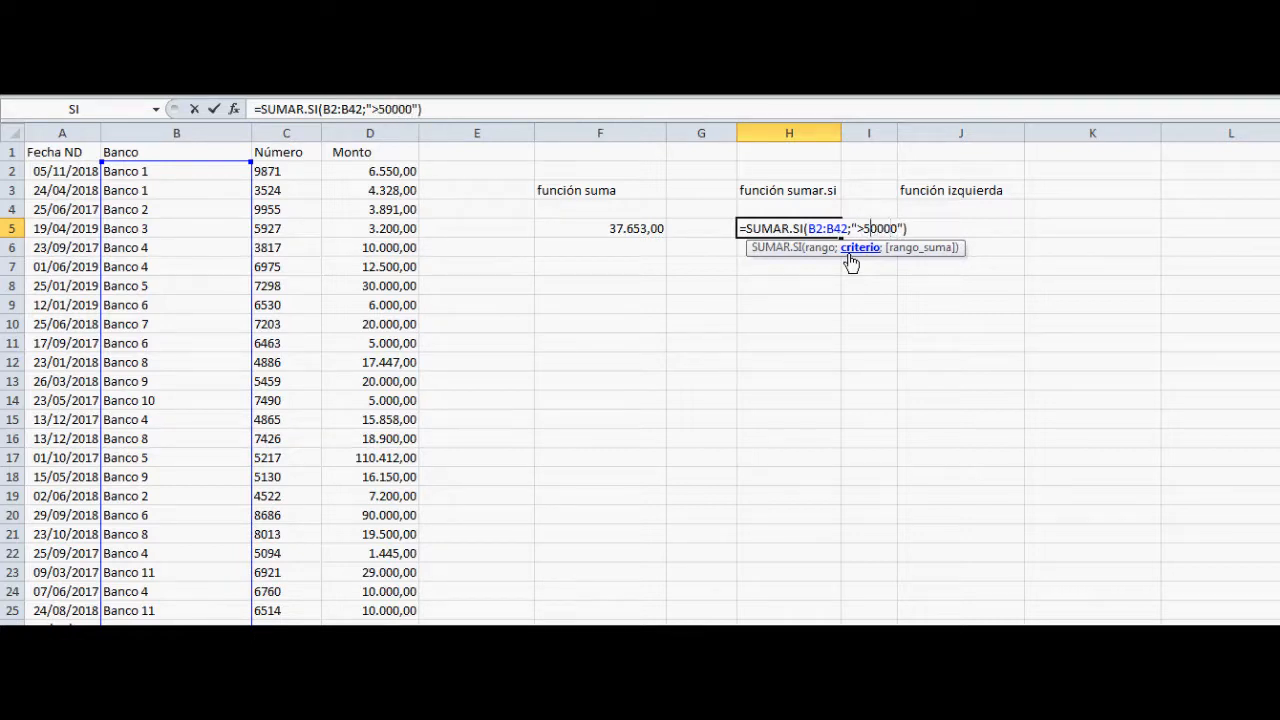
{"action": "key", "text": "Left"}
{"action": "key", "text": "Left"}
{"action": "key", "text": "Left"}
{"action": "key", "text": "Left"}
{"action": "key", "text": "Left"}
{"action": "key", "text": "Left"}
{"action": "key", "text": "Left"}
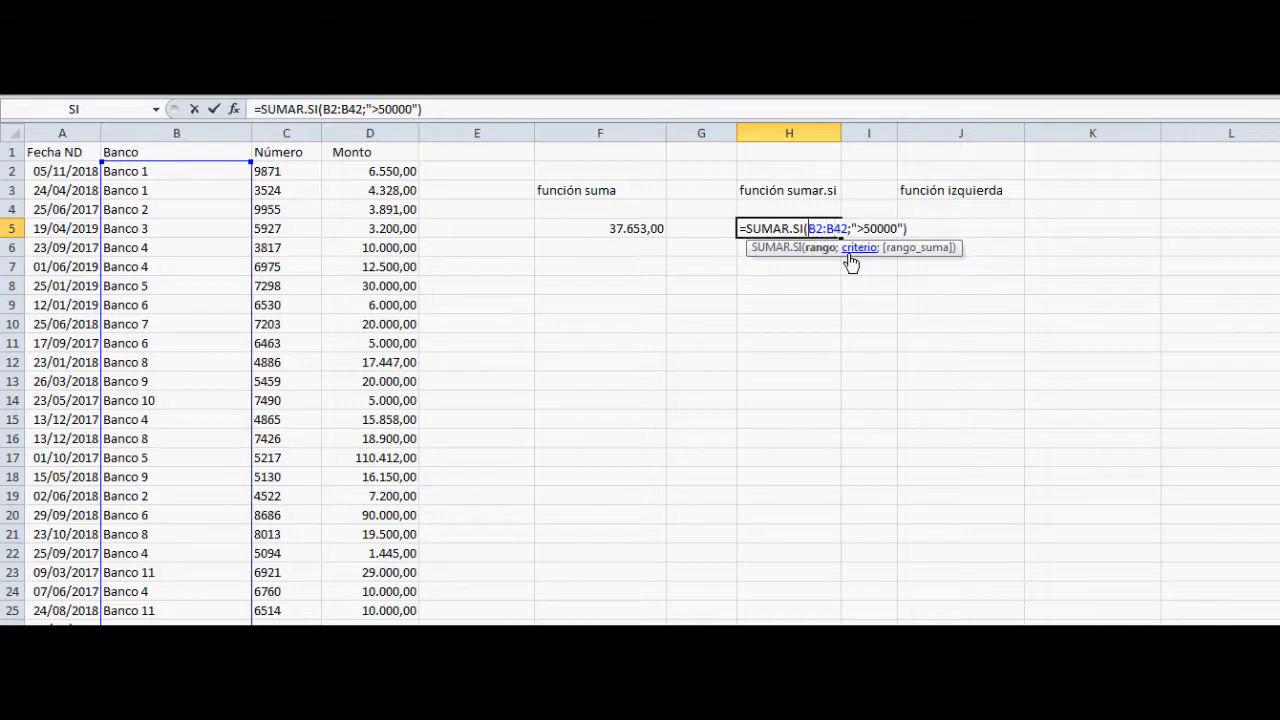
{"action": "key", "text": "Right"}
{"action": "key", "text": "Right"}
{"action": "key", "text": "Right"}
{"action": "key", "text": "Right"}
{"action": "key", "text": "Right"}
{"action": "key", "text": "Right"}
{"action": "key", "text": "Right"}
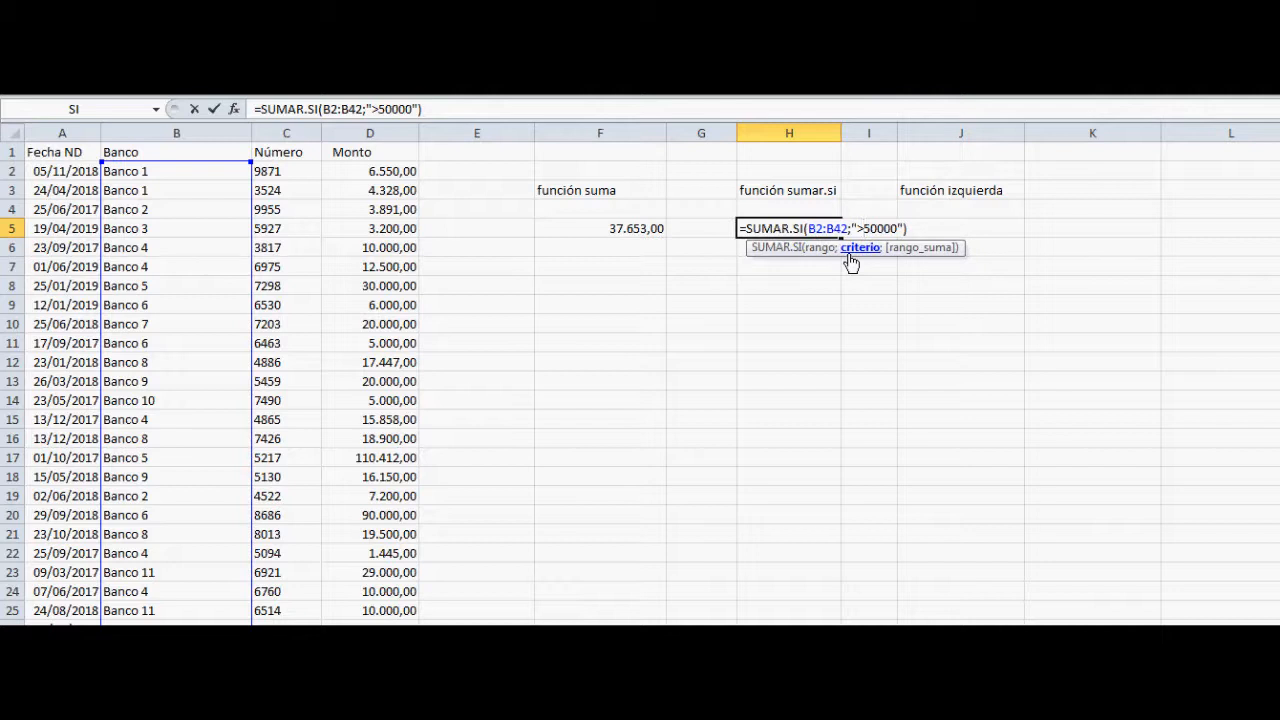
{"action": "key", "text": "Right"}
{"action": "key", "text": "Right"}
{"action": "key", "text": "Right"}
{"action": "key", "text": "Right"}
{"action": "key", "text": "Right"}
Review H5's arguments once more and commit the formula =SUMAR.SI(B2:B42;">50000").
{"action": "key", "text": "Left"}
{"action": "key", "text": "Left"}
{"action": "key", "text": "Left"}
{"action": "key", "text": "Left"}
{"action": "key", "text": "Left"}
{"action": "key", "text": "Left"}
{"action": "key", "text": "Left"}
{"action": "key", "text": "Left"}
{"action": "key", "text": "Left"}
{"action": "key", "text": "Left"}
{"action": "key", "text": "Left"}
{"action": "key", "text": "Left"}
{"action": "key", "text": "Left"}
{"action": "key", "text": "Left"}
{"action": "key", "text": "Left"}
{"action": "key", "text": "Left"}
{"action": "key", "text": "Left"}
{"action": "key", "text": "Left"}
{"action": "key", "text": "Left"}
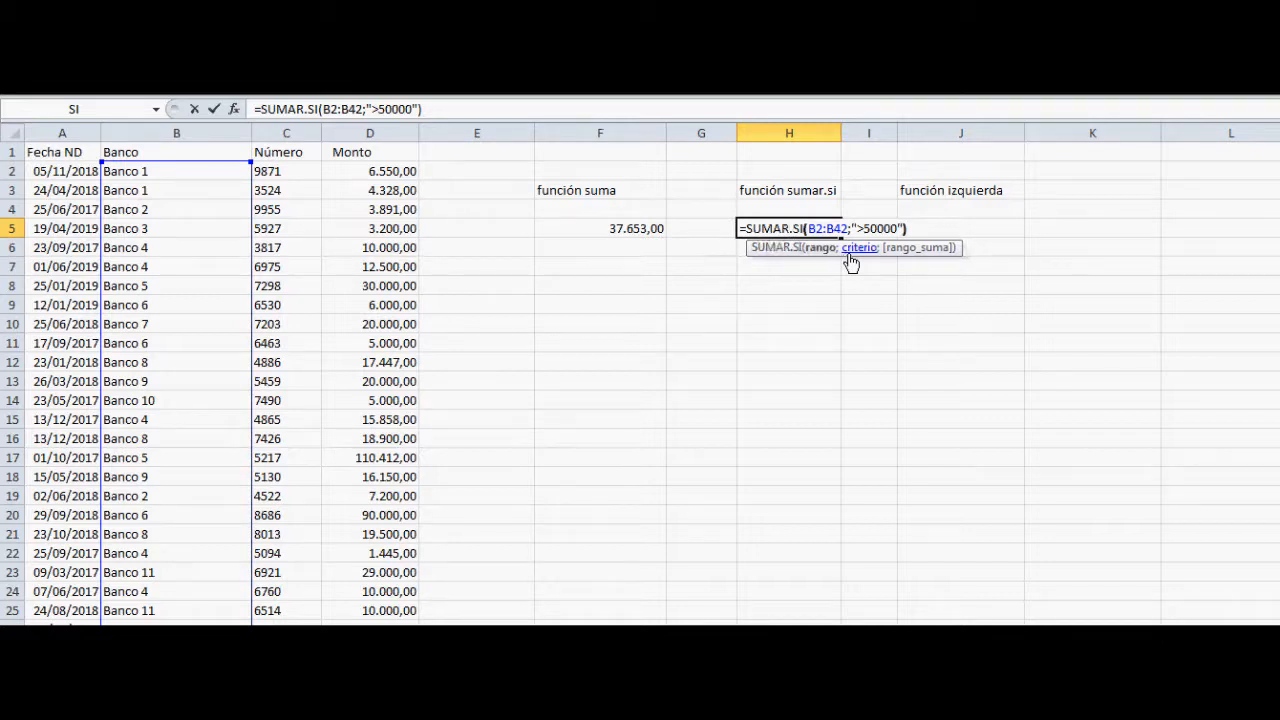
{"action": "key", "text": "Left"}
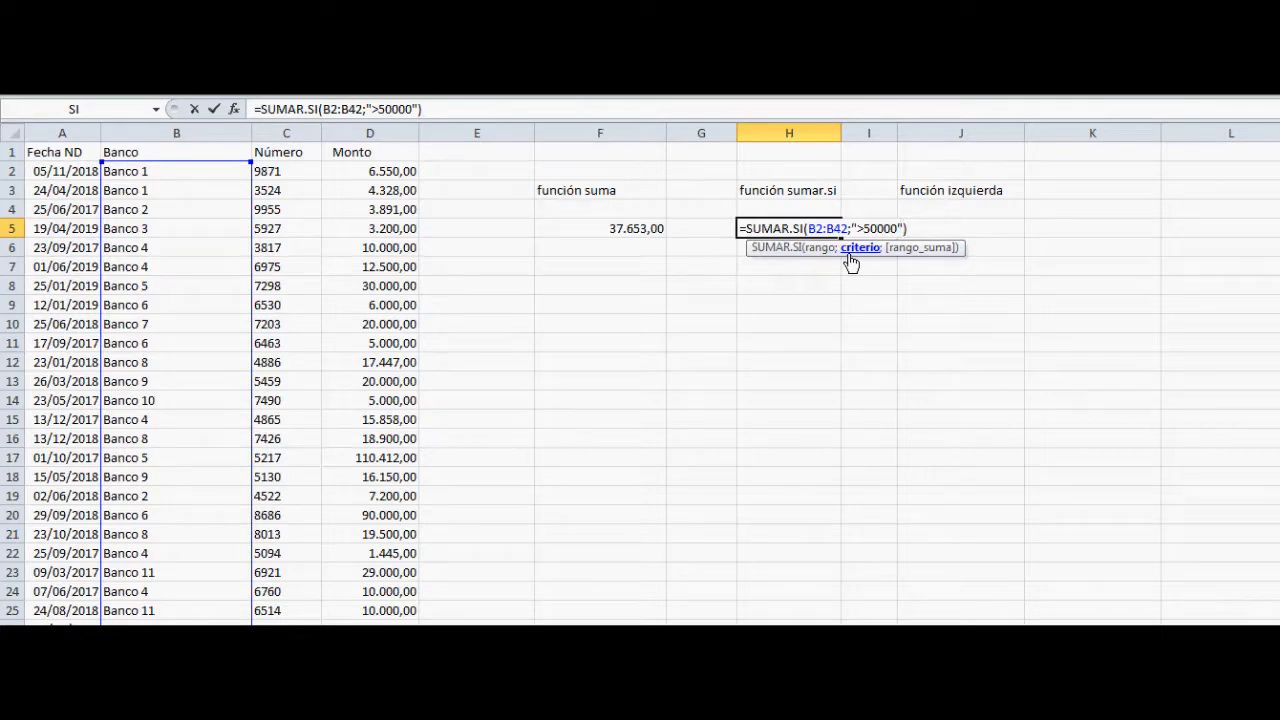
{"action": "key", "text": "Return"}
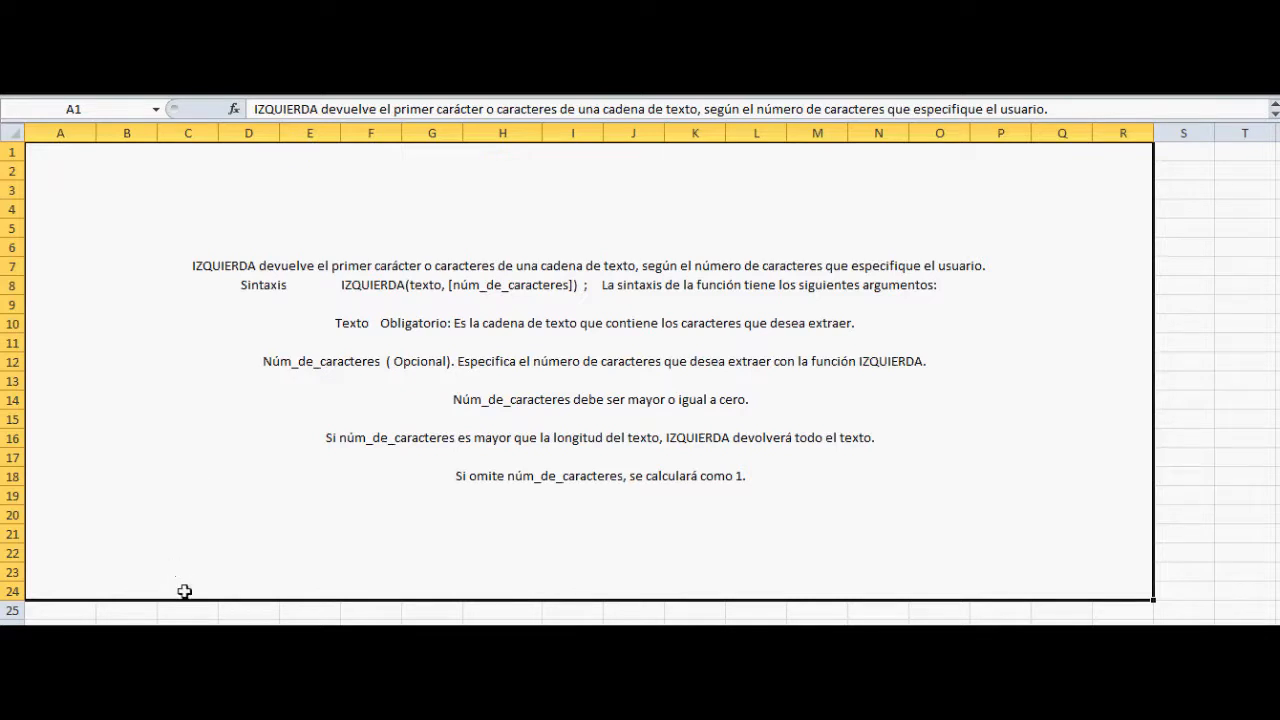
Return to the data sheet from the IZQUIERDA explanation and enter =IZQUIERDA(B2) in J5.
{"action": "left_click", "coordinate": [185, 622]}
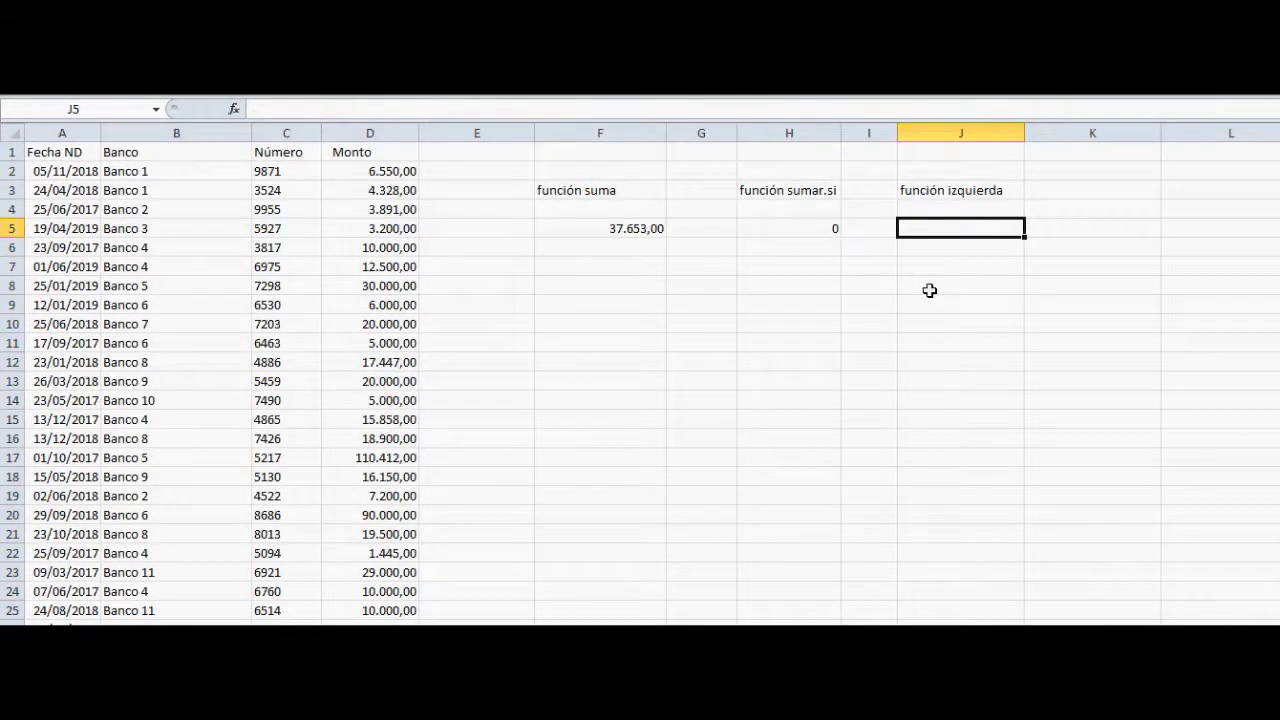
{"action": "type", "text": "=izq"}
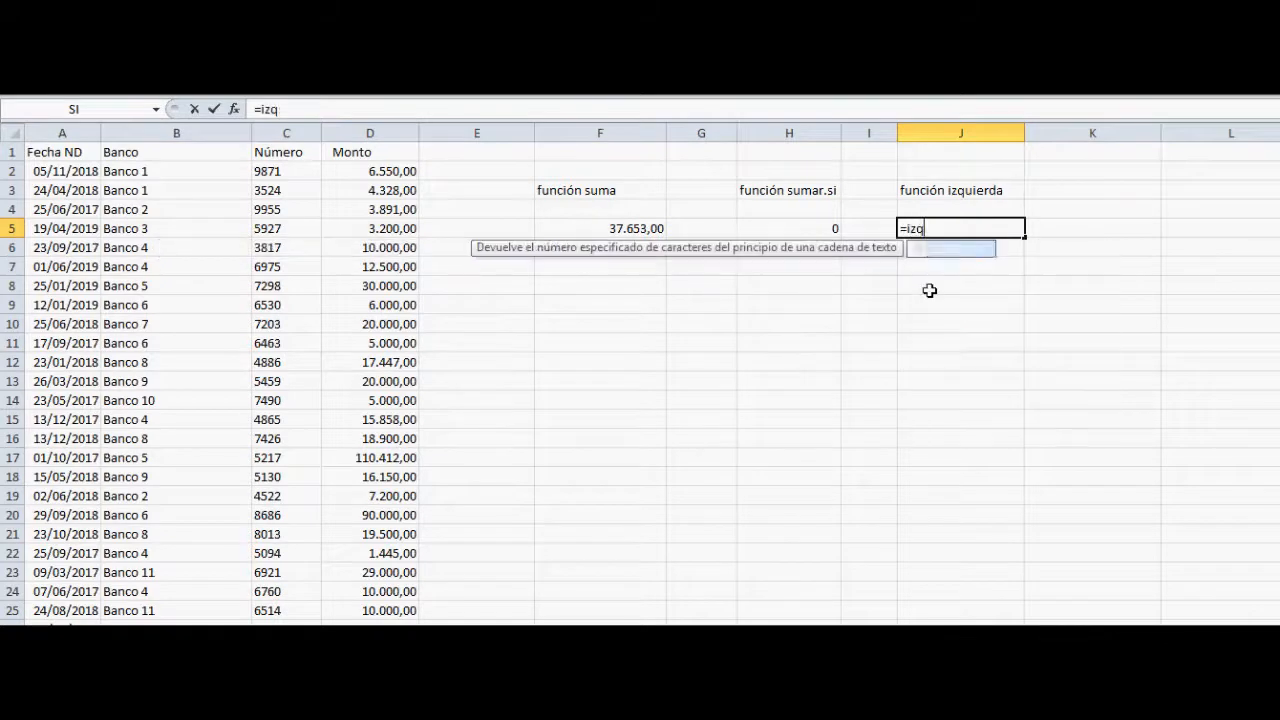
{"action": "type", "text": "uierda("}
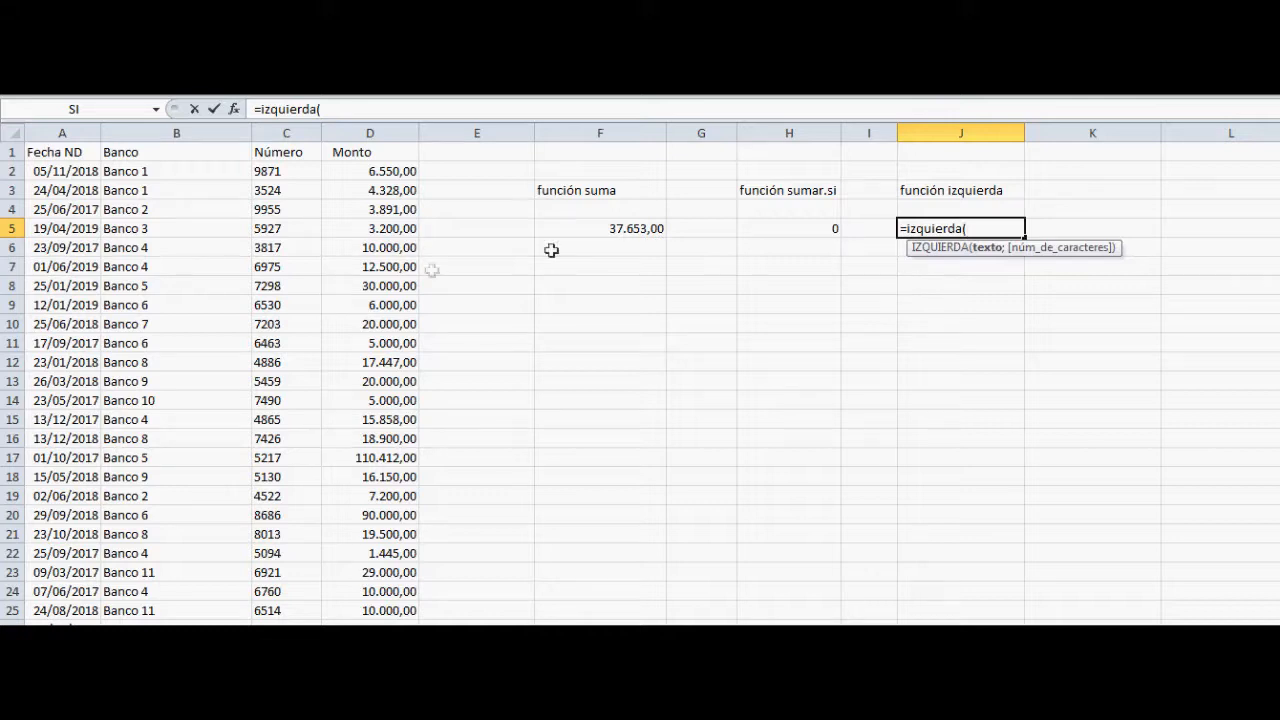
{"action": "left_click", "coordinate": [158, 174]}
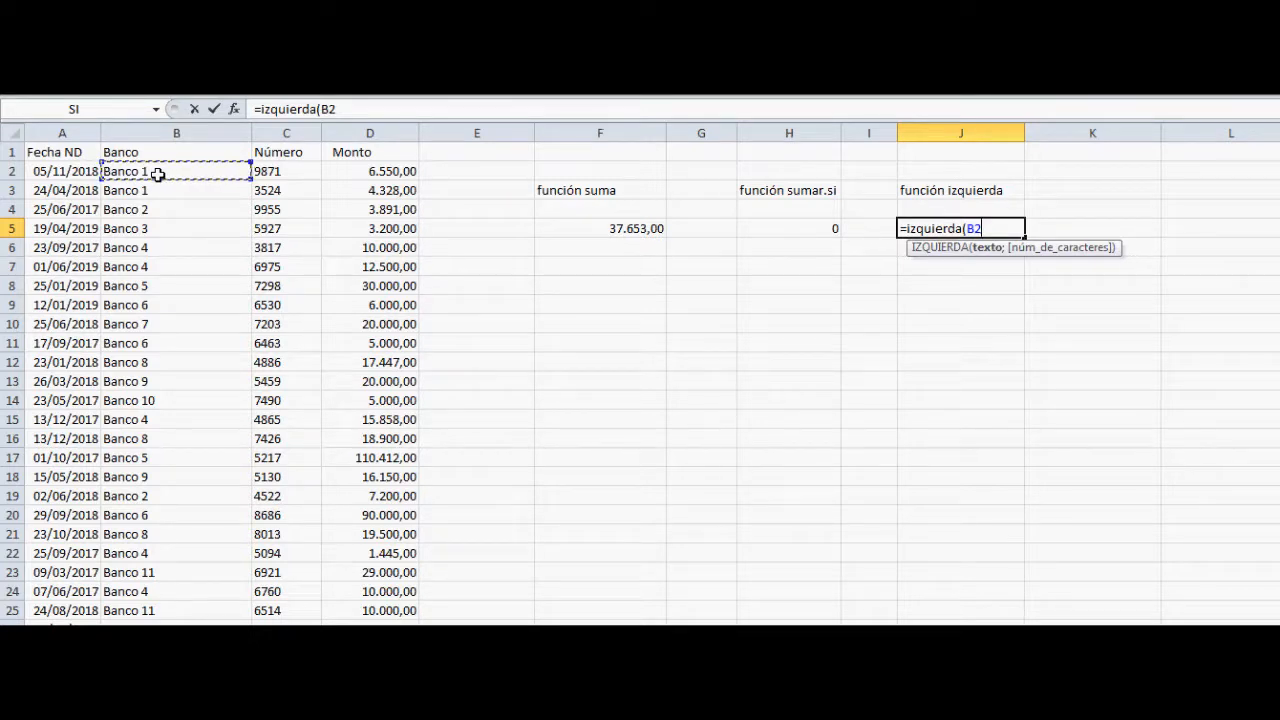
{"action": "type", "text": ")"}
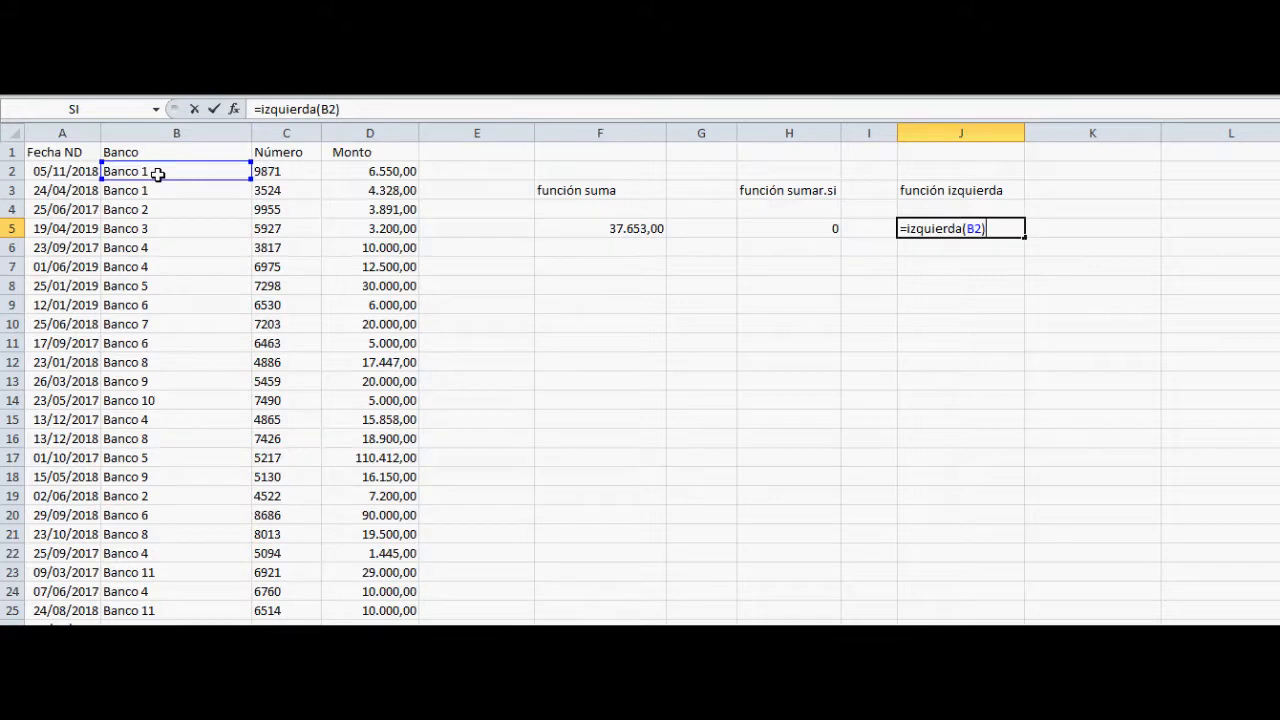
{"action": "key", "text": "Return"}
{"action": "key", "text": "Up"}
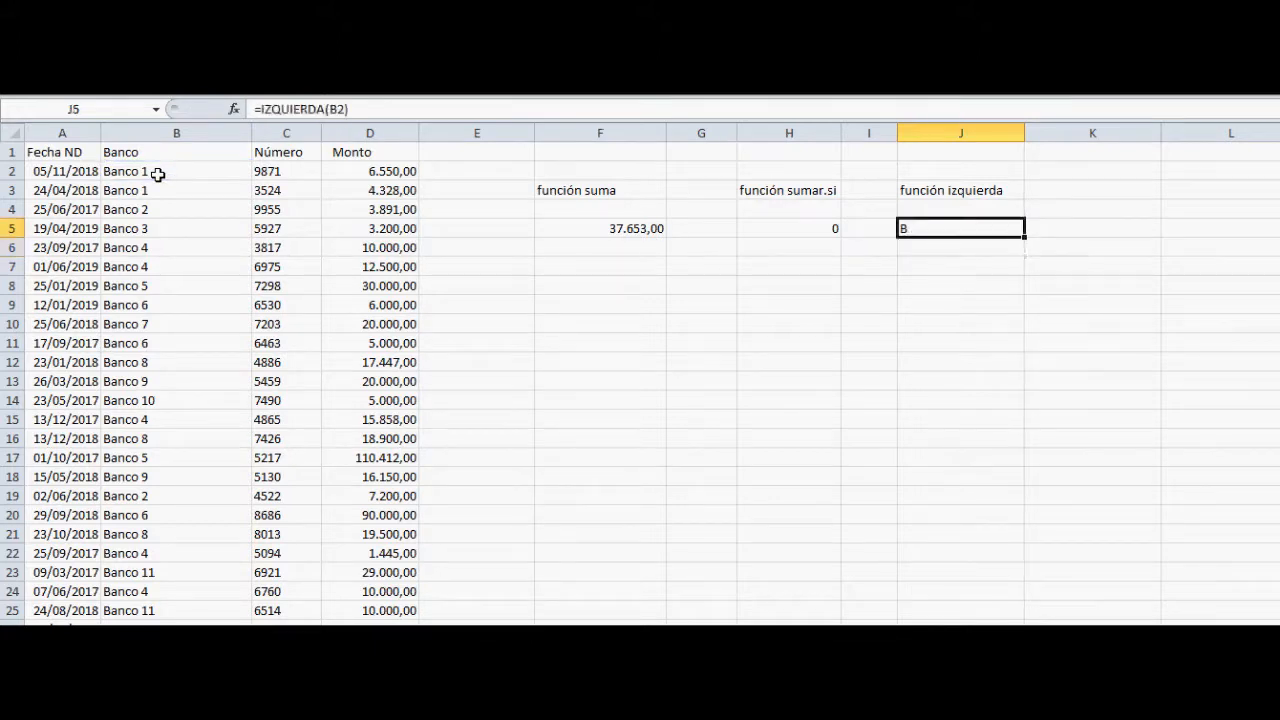
Add 5 as the optional núm_de_caracteres argument of J5's IZQUIERDA formula.
{"action": "key", "text": "F2"}
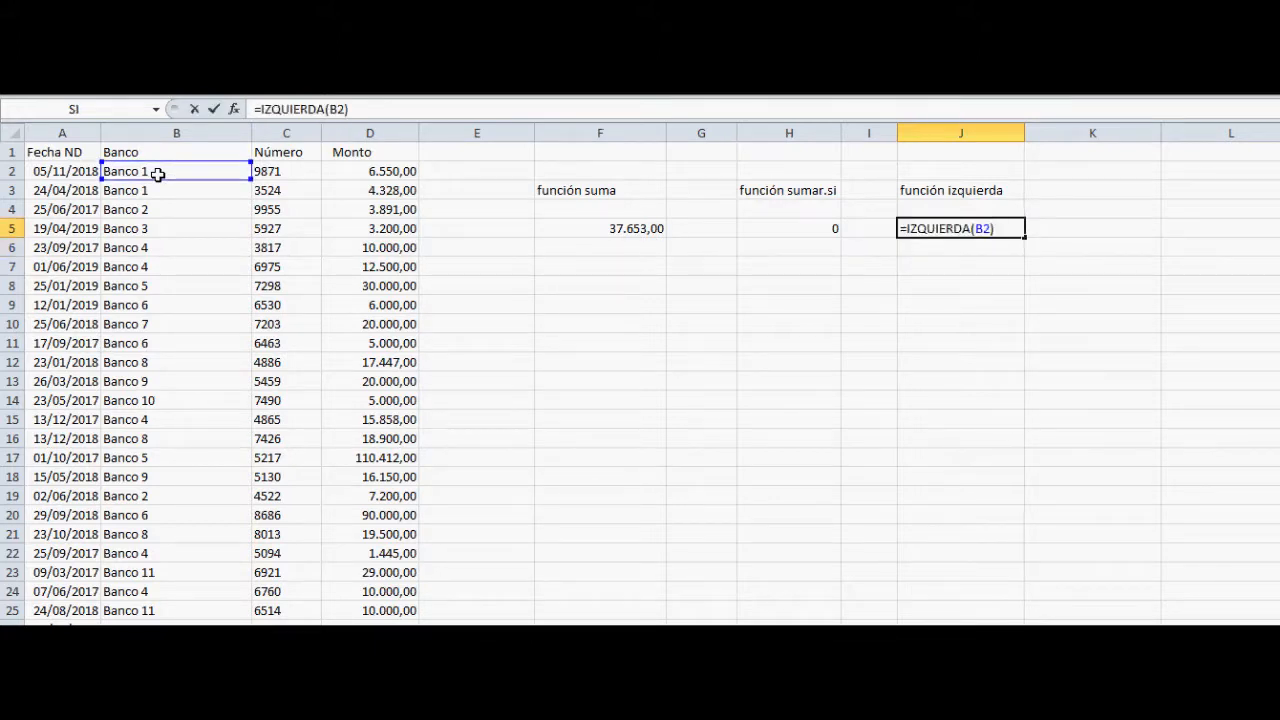
{"action": "key", "text": "Left"}
{"action": "type", "text": ";"}
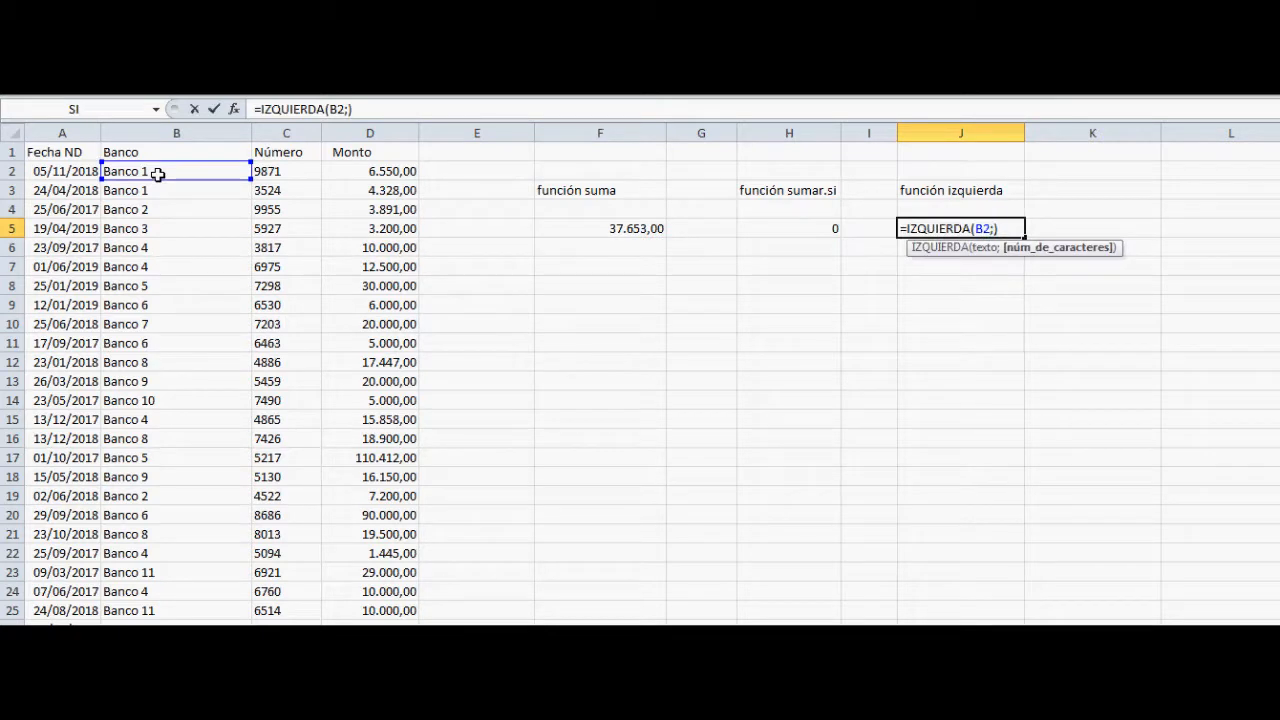
{"action": "type", "text": "5"}
{"action": "key", "text": "Return"}
{"action": "key", "text": "Up"}
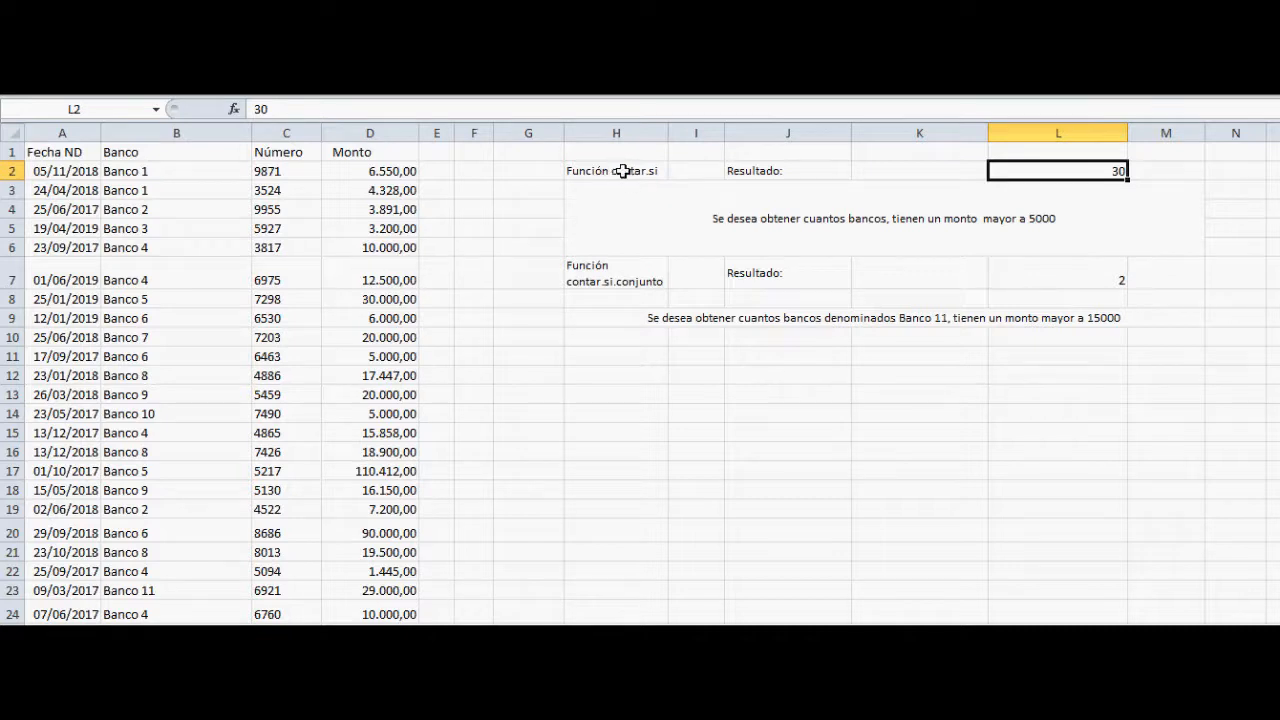
Examine the Función contar.si label and its exercise statement on banks with an amount above 5000.
{"action": "left_click", "coordinate": [622, 171]}
{"action": "left_click", "coordinate": [886, 214]}
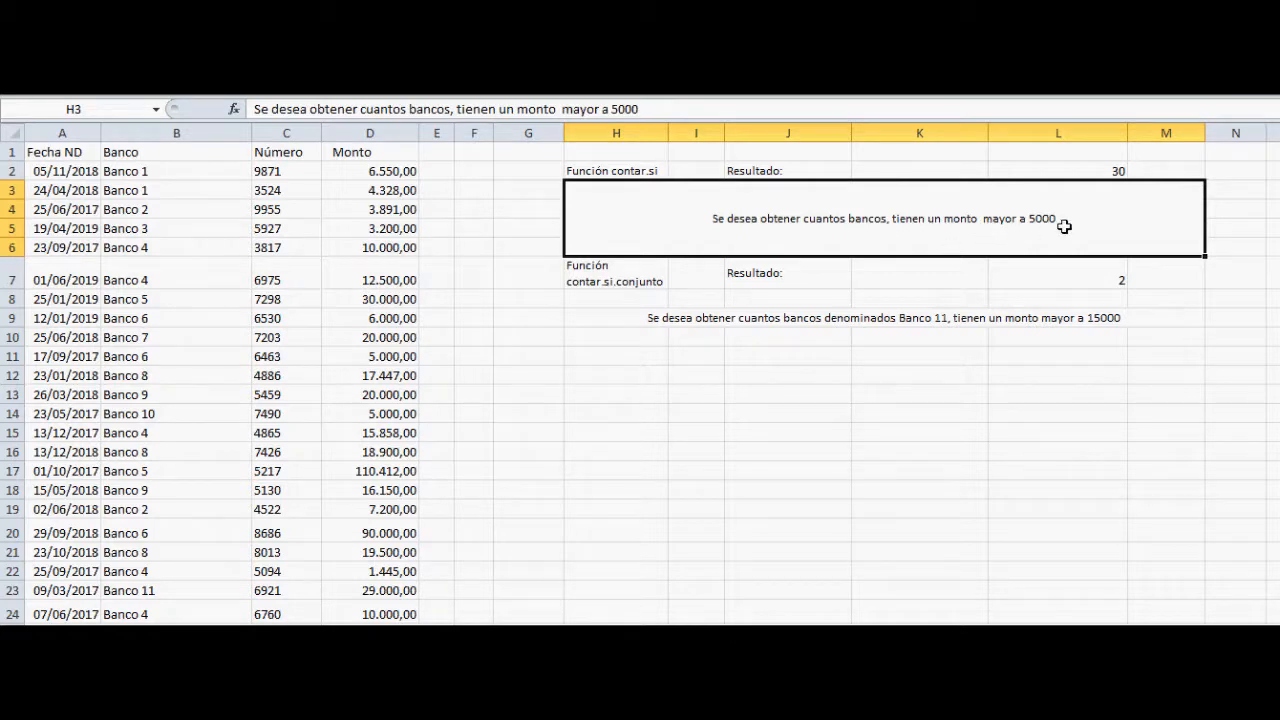
Compare the contar.si and contar.si.conjunto results in L2 and L7 with their exercise statements in H3 and H9.
{"action": "left_click", "coordinate": [1056, 172]}
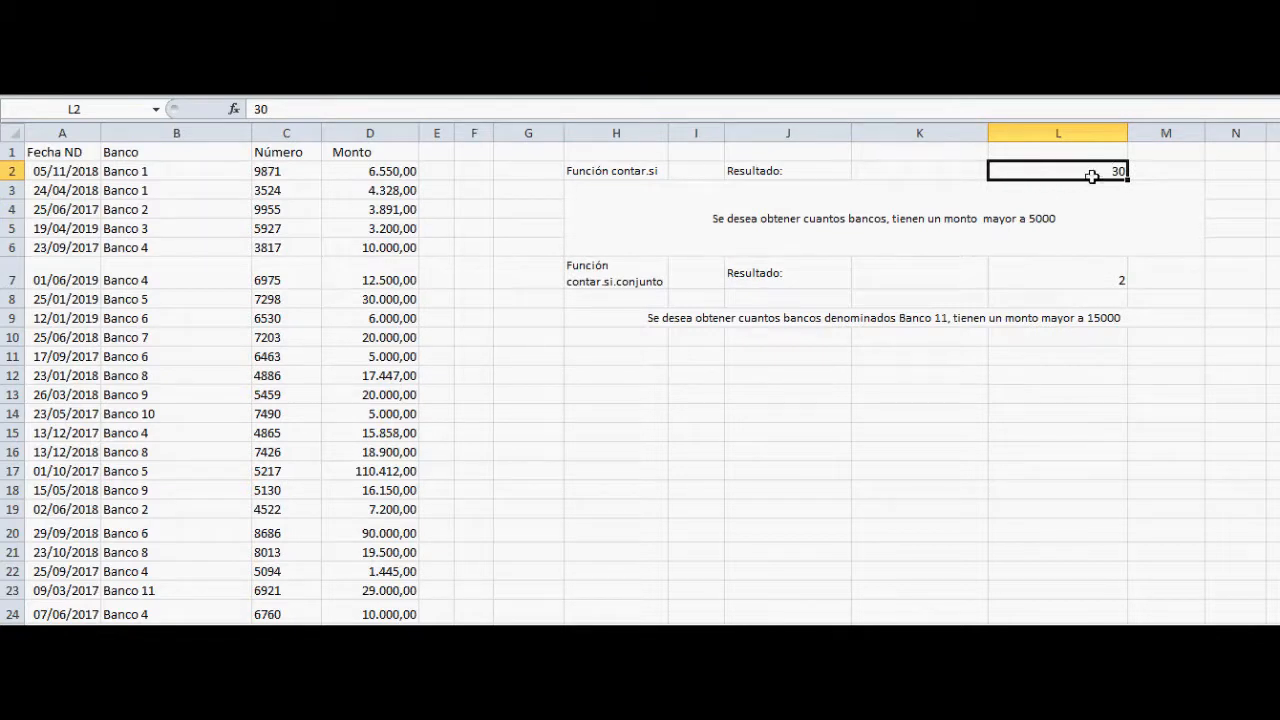
{"action": "left_click", "coordinate": [898, 217]}
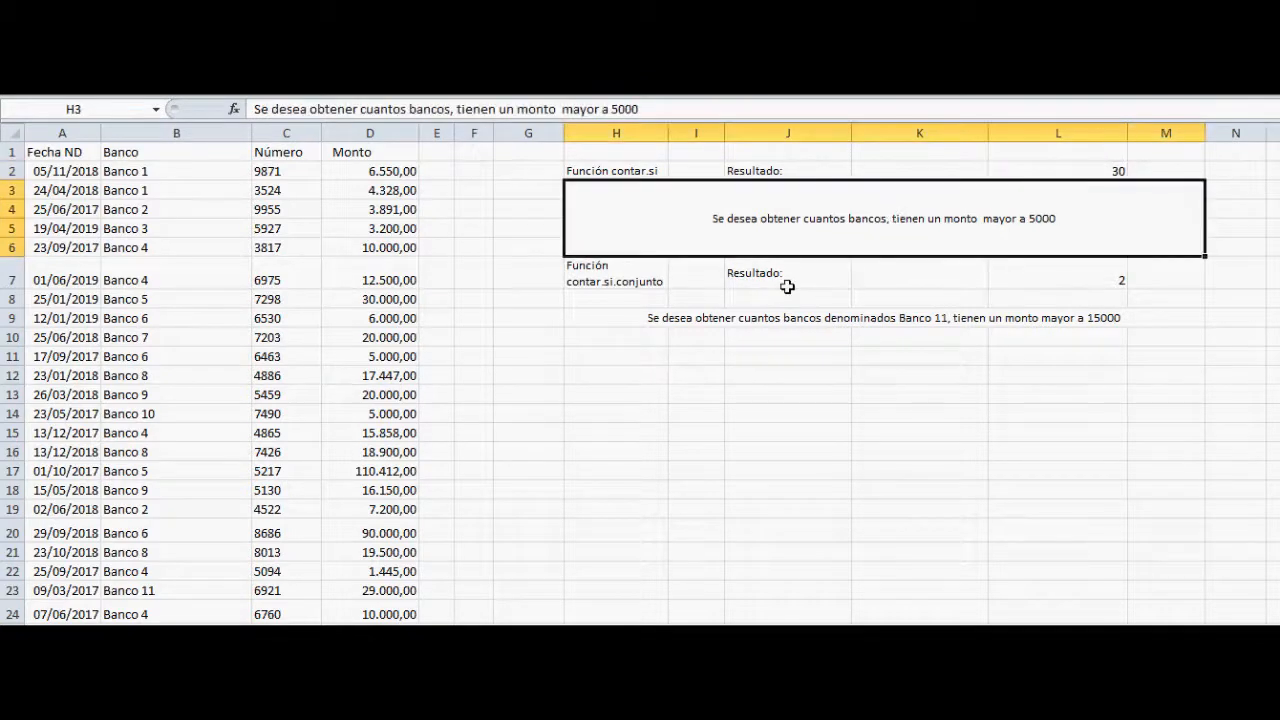
{"action": "left_click", "coordinate": [690, 319]}
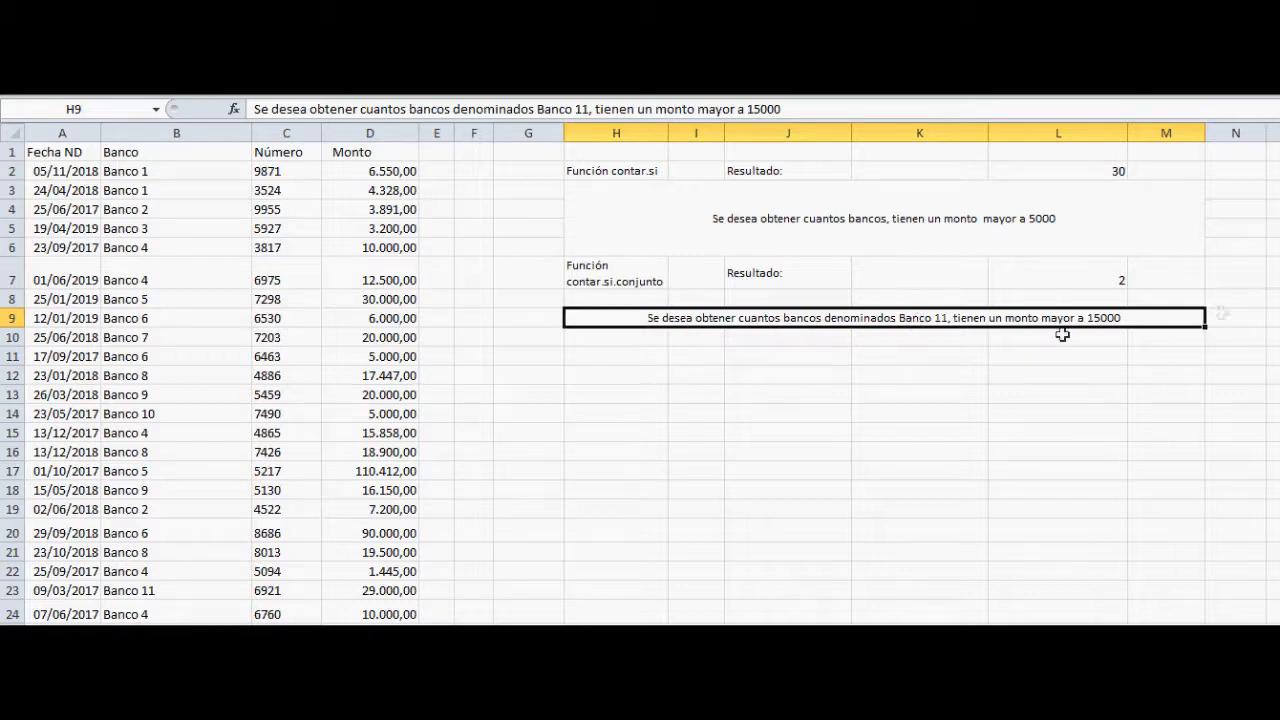
{"action": "left_click", "coordinate": [1086, 277]}
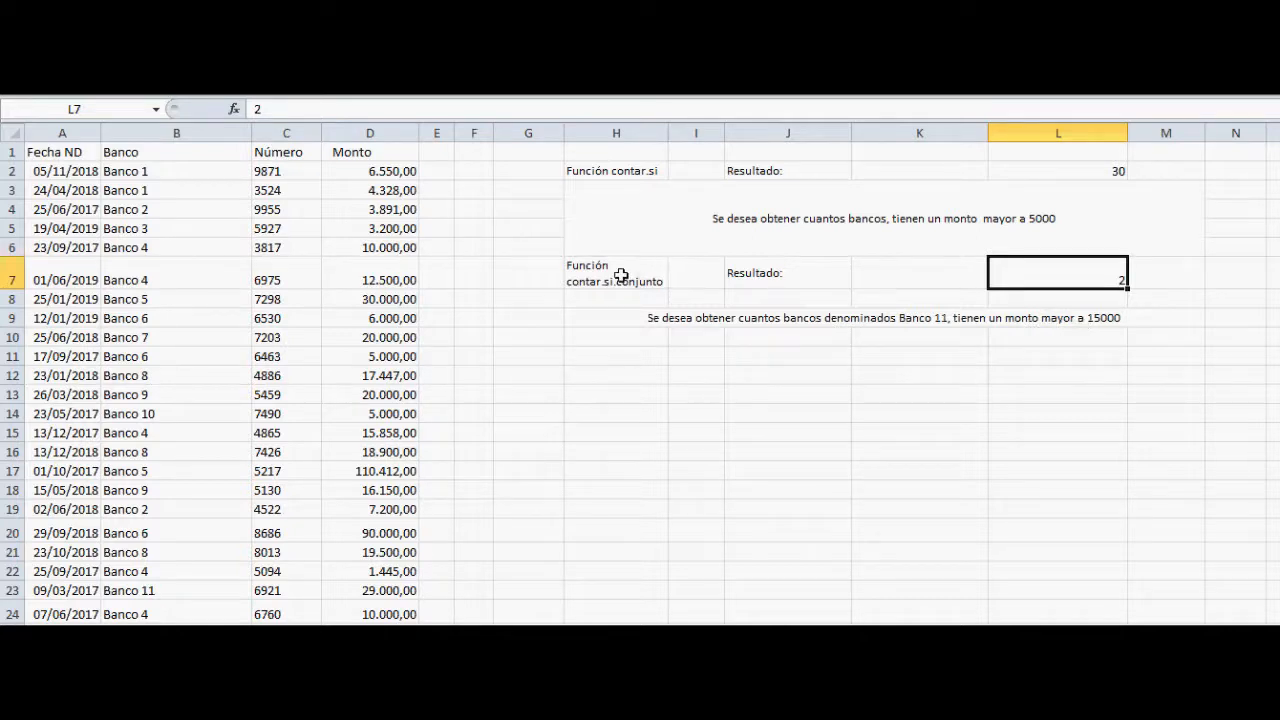
{"action": "left_click", "coordinate": [1089, 171]}
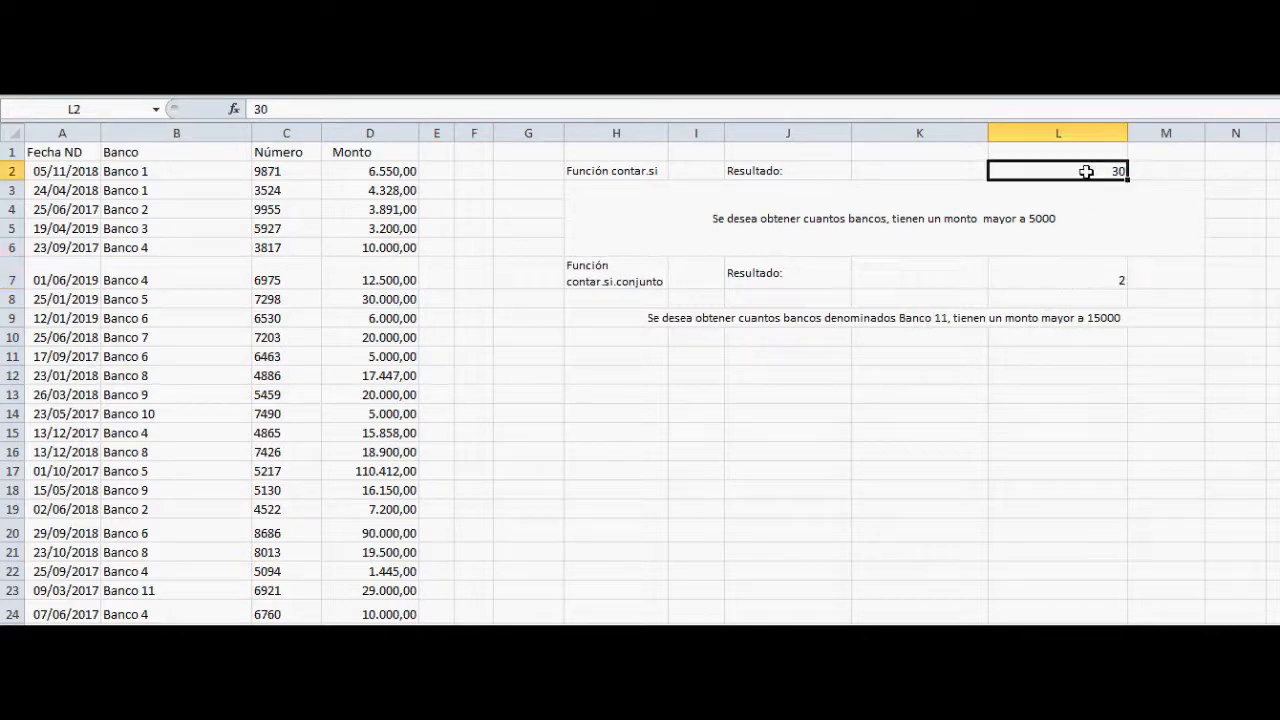
{"action": "left_click", "coordinate": [1064, 277]}
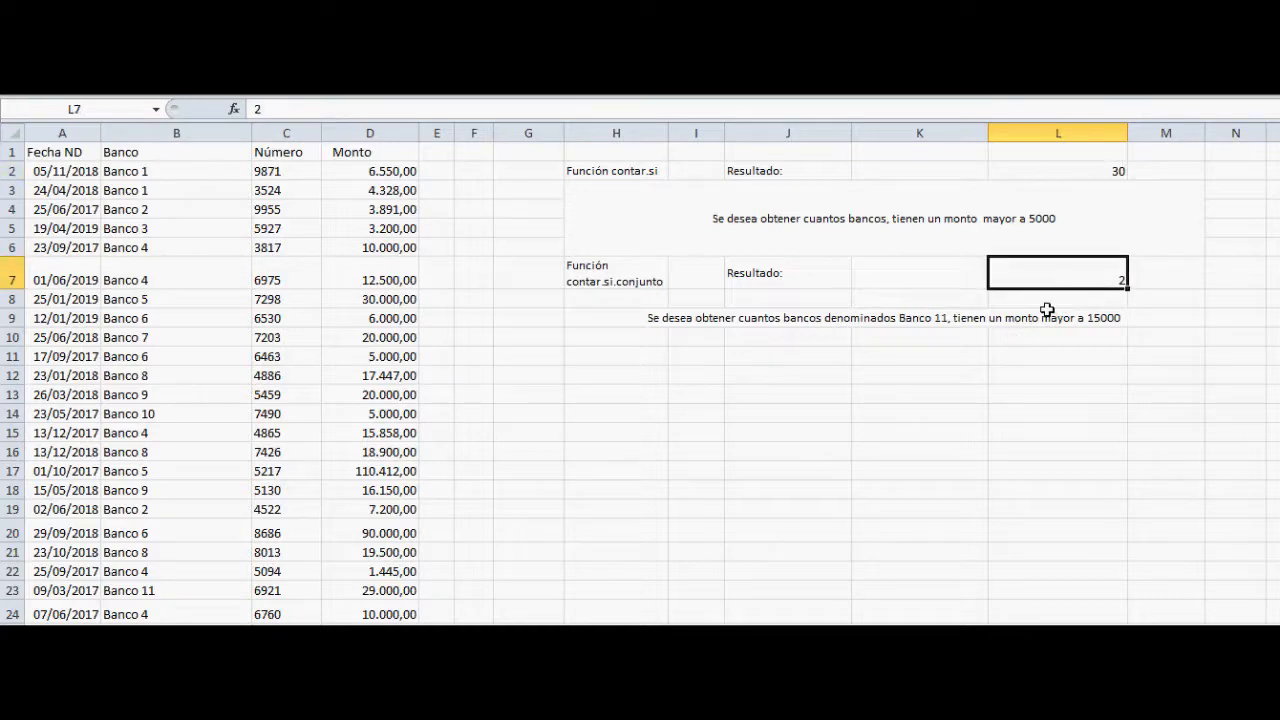
{"action": "left_click", "coordinate": [1037, 170]}
{"action": "left_click", "coordinate": [1049, 267]}
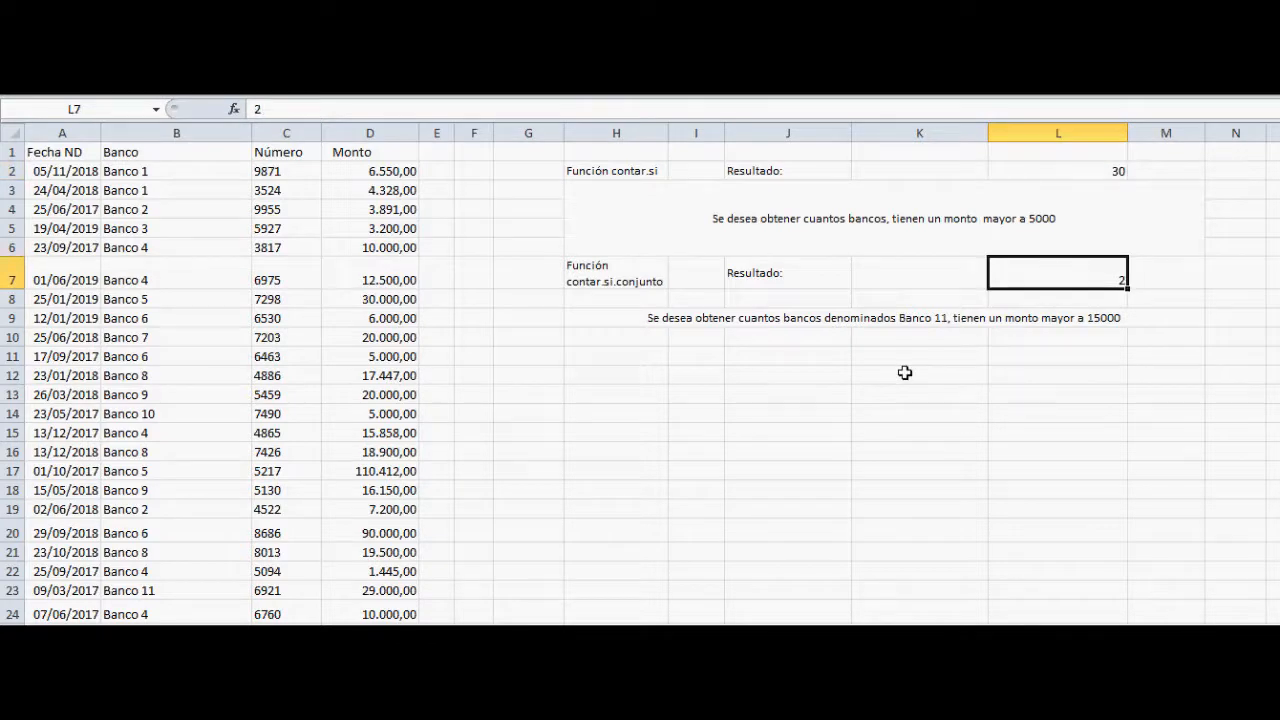